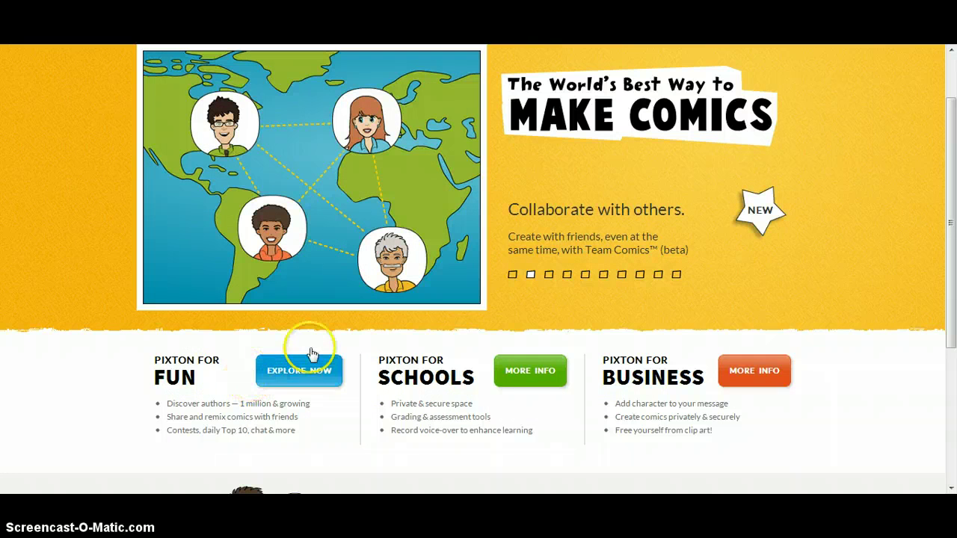
# Step: Enter the Pixton for Fun section from the home page and browse the featured comics
pyautogui.click(514, 274)
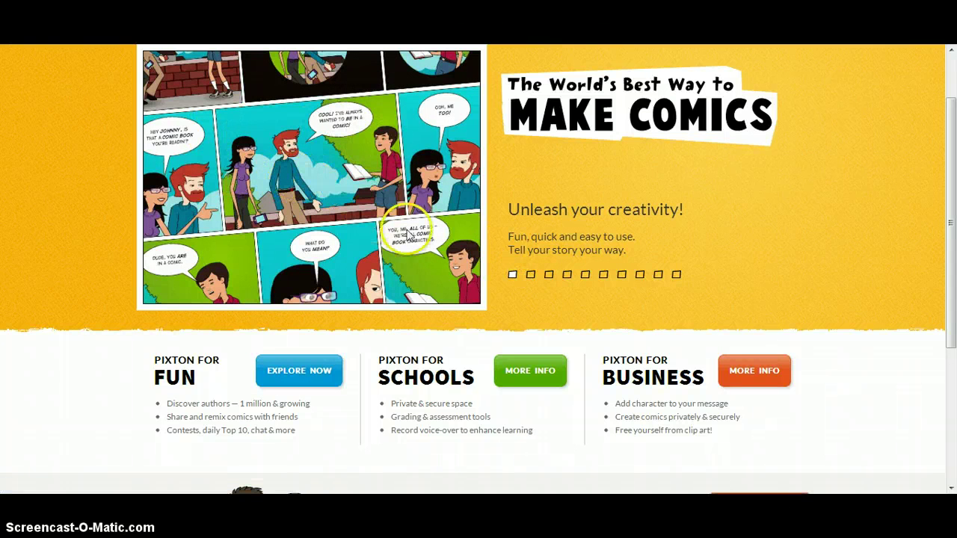
pyautogui.click(283, 382)
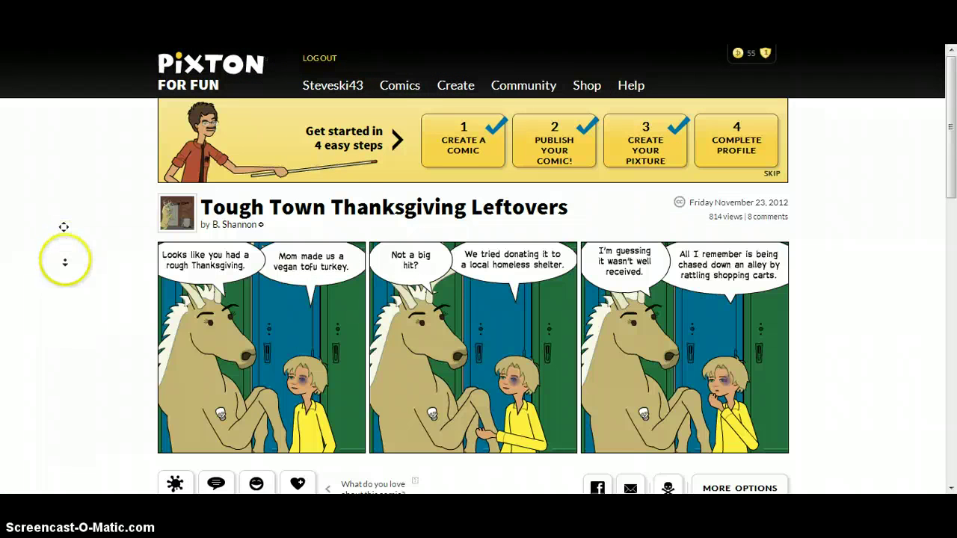
pyautogui.scroll(-3, 64, 272)
pyautogui.scroll(-6, 65, 272)
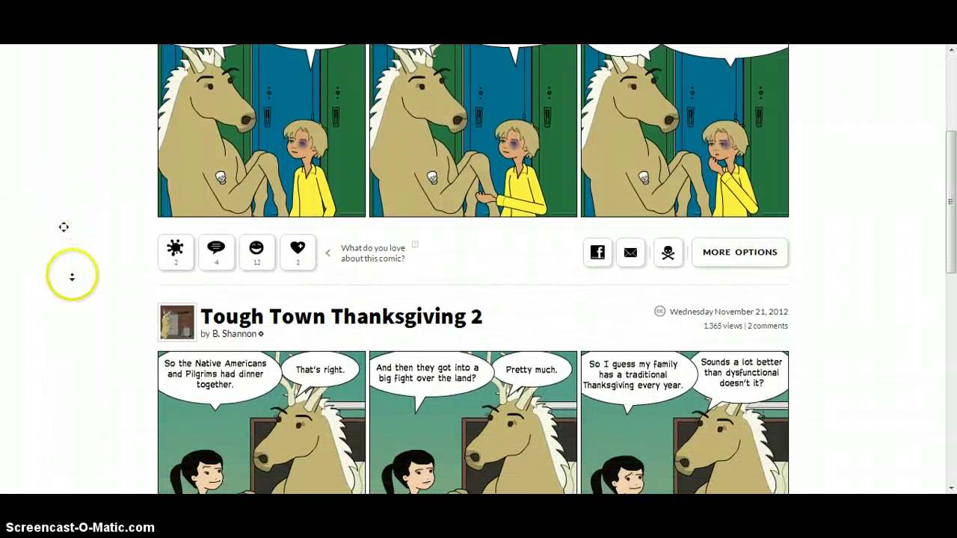
pyautogui.scroll(-3, 90, 307)
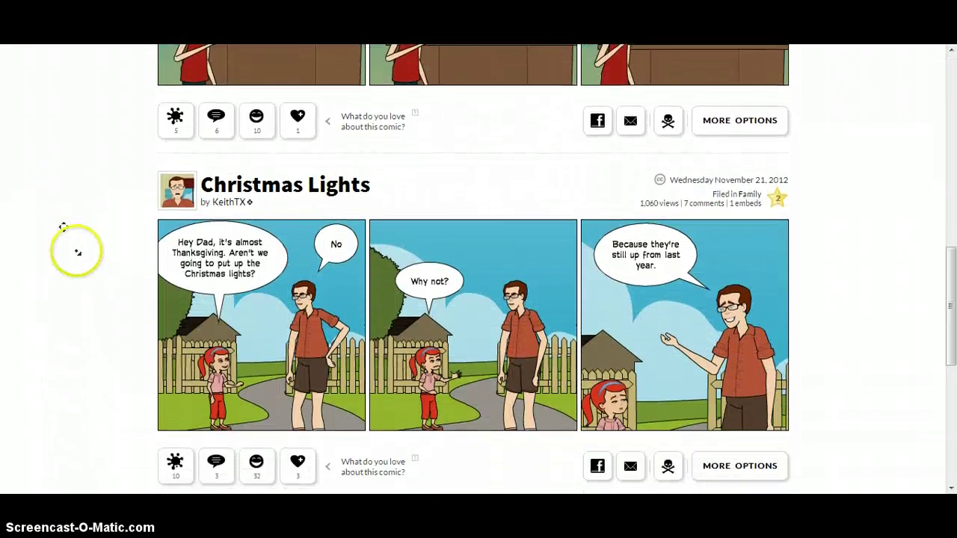
pyautogui.scroll(-3, 77, 256)
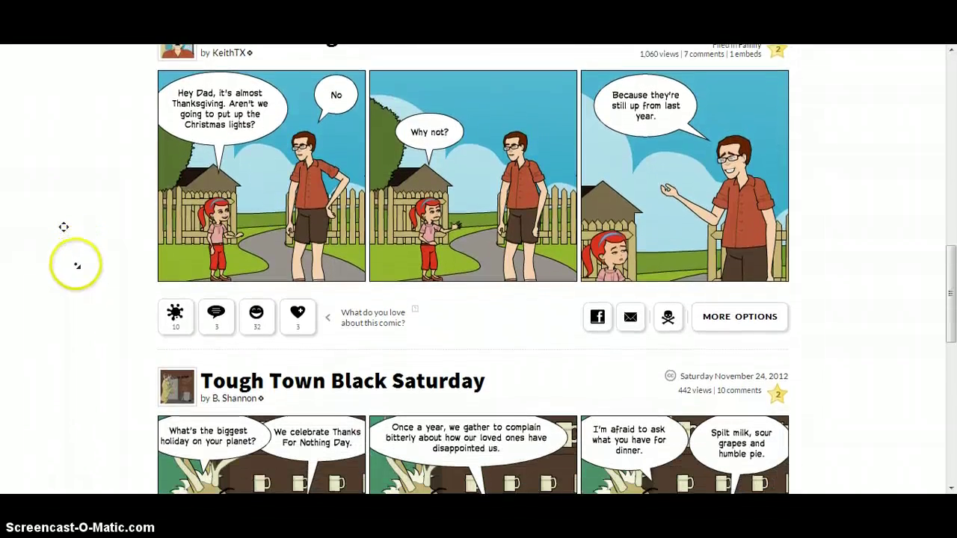
pyautogui.scroll(15, 64, 142)
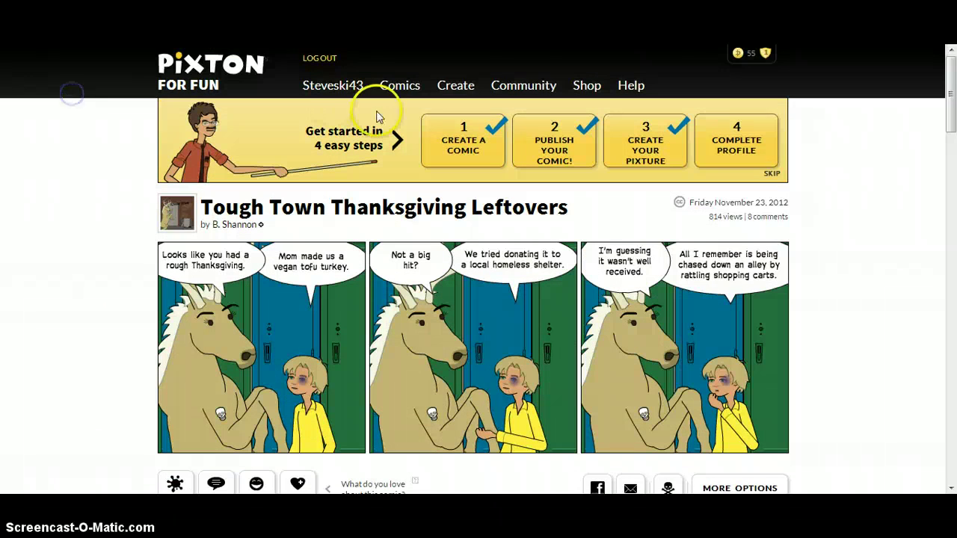
# Step: Start a new comic in The Classic format with the layout of two equal panels
pyautogui.moveTo(445, 93)
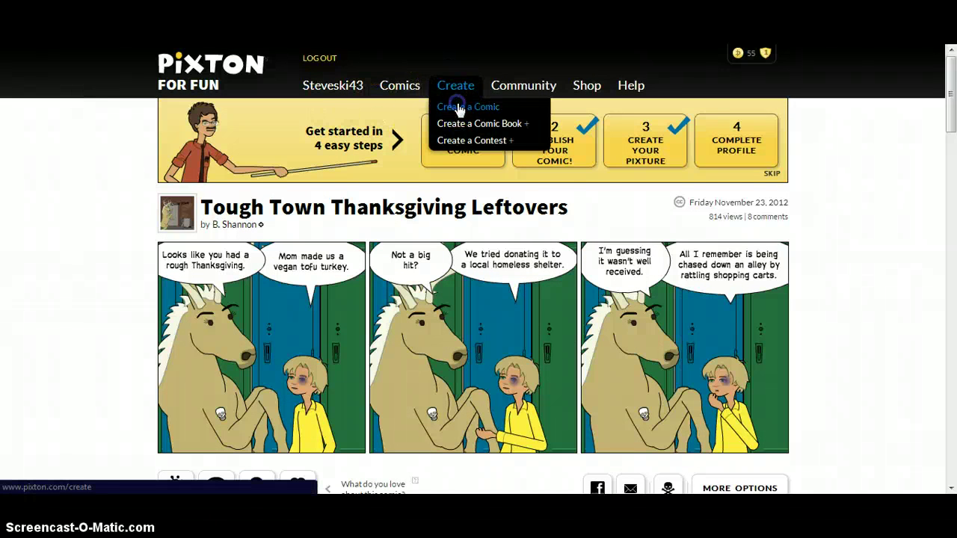
pyautogui.click(457, 107)
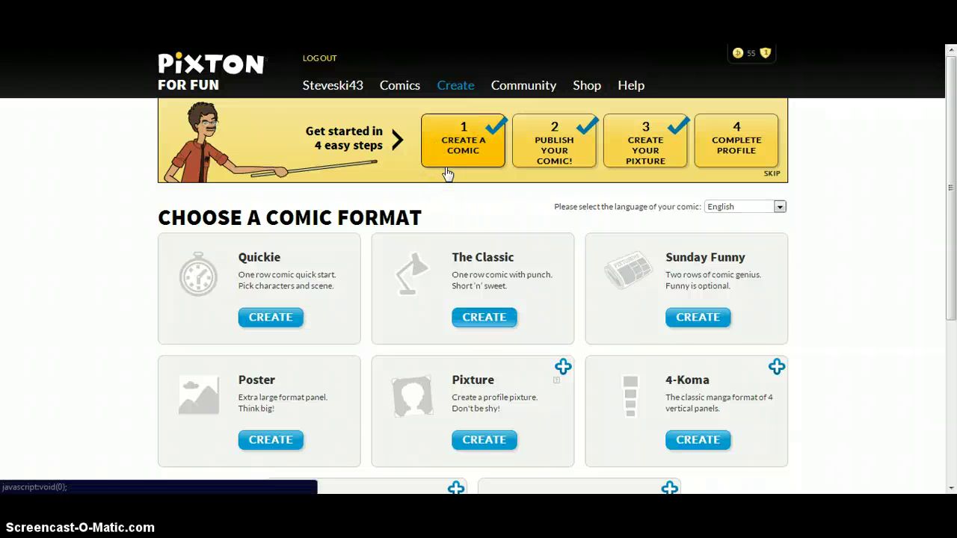
pyautogui.click(478, 320)
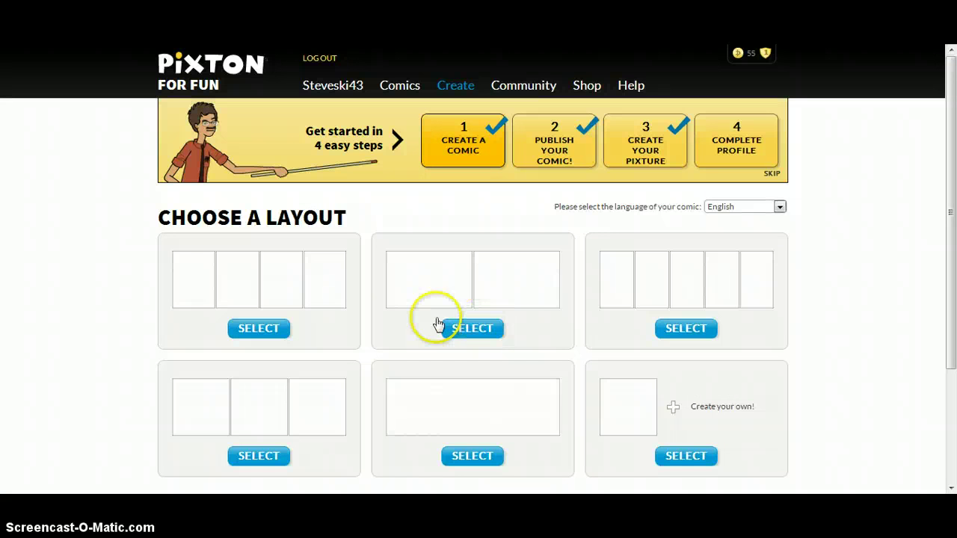
pyautogui.click(256, 328)
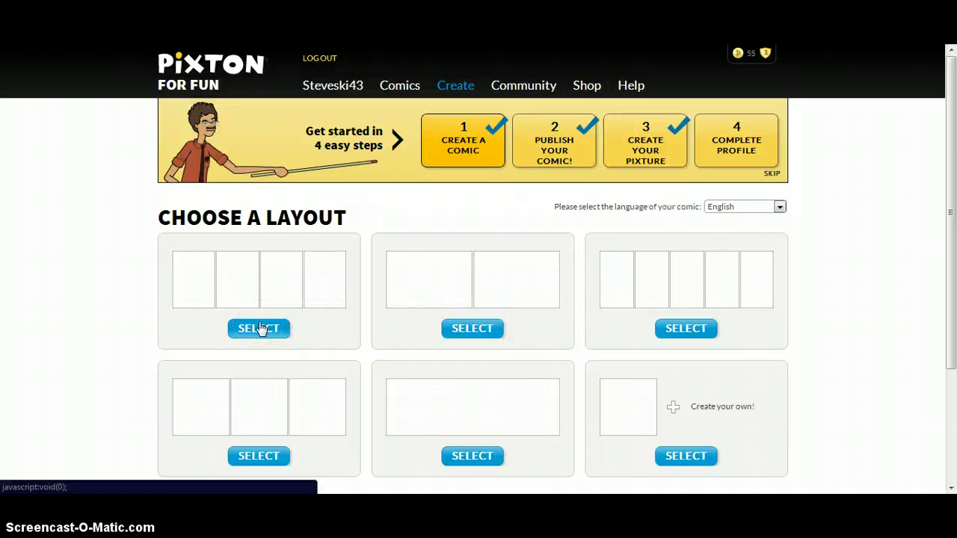
pyautogui.click(477, 329)
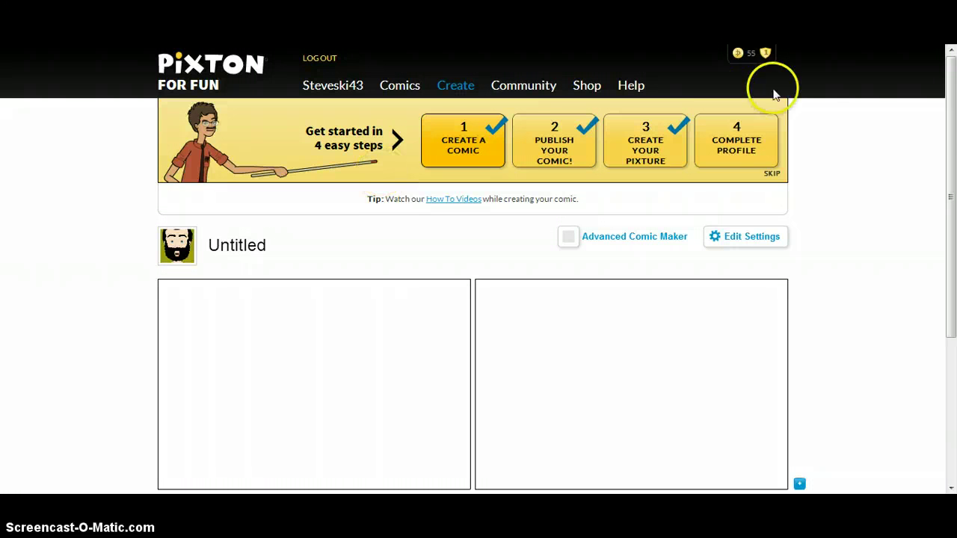
# Step: Give the comic's first panel the preset background showing the Eiffel Tower between rows of trees
pyautogui.moveTo(952, 133); pyautogui.dragTo(950, 237)
pyautogui.click(269, 213)
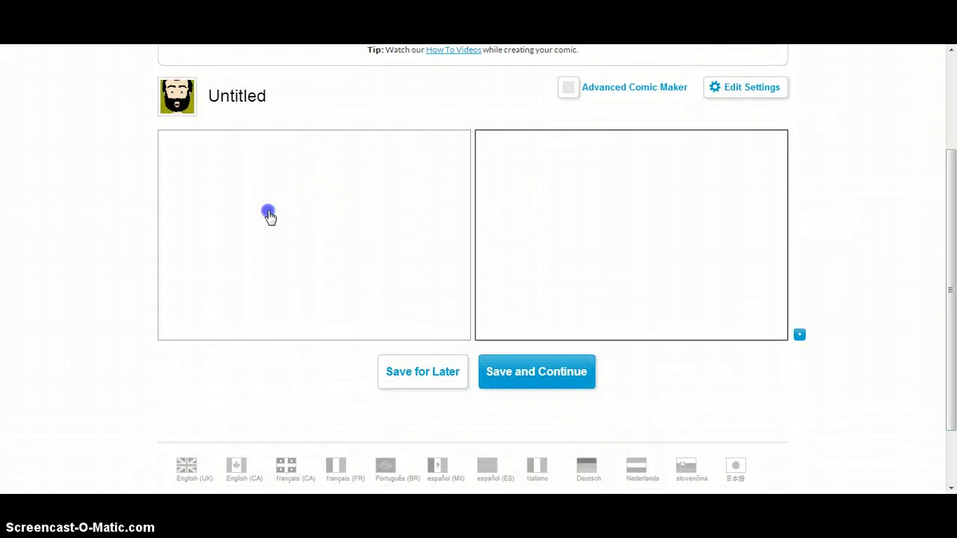
pyautogui.click(292, 232)
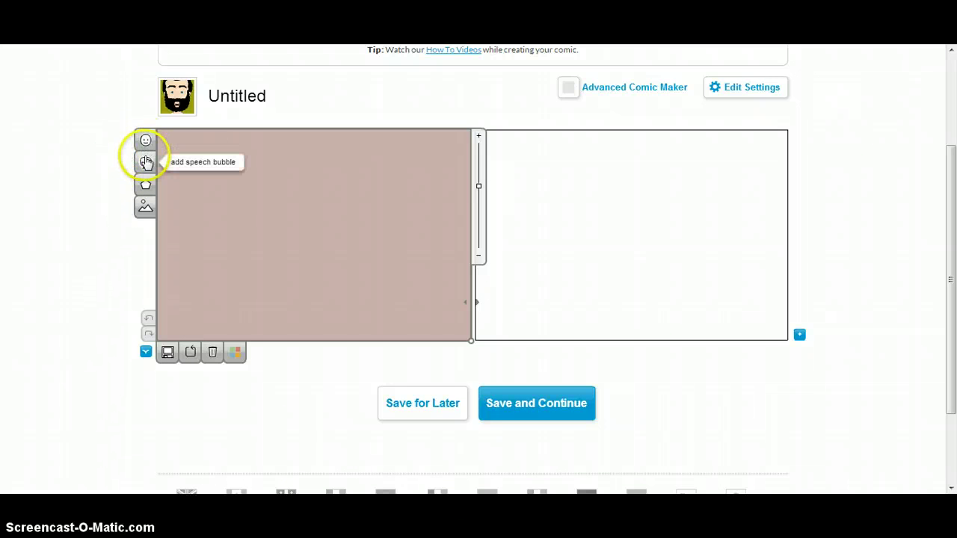
pyautogui.click(144, 210)
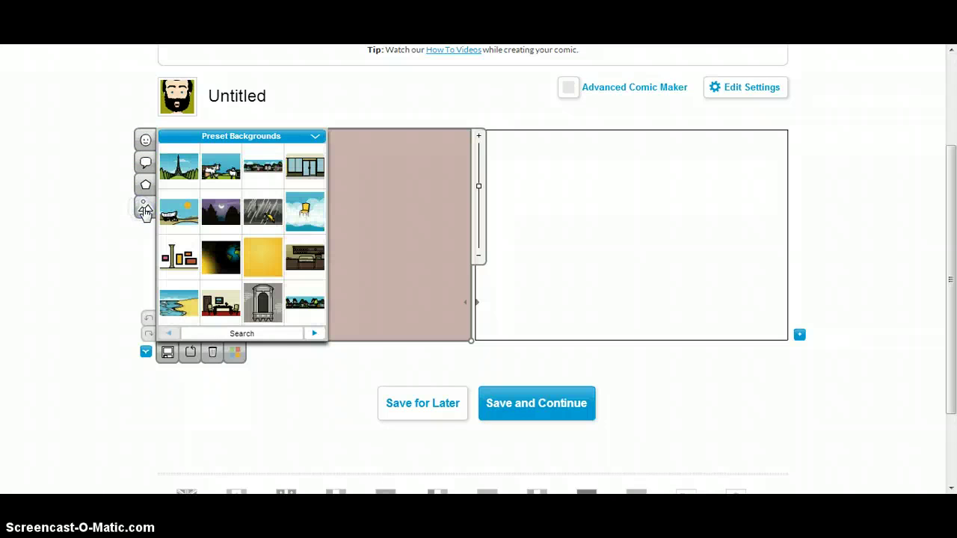
pyautogui.click(185, 168)
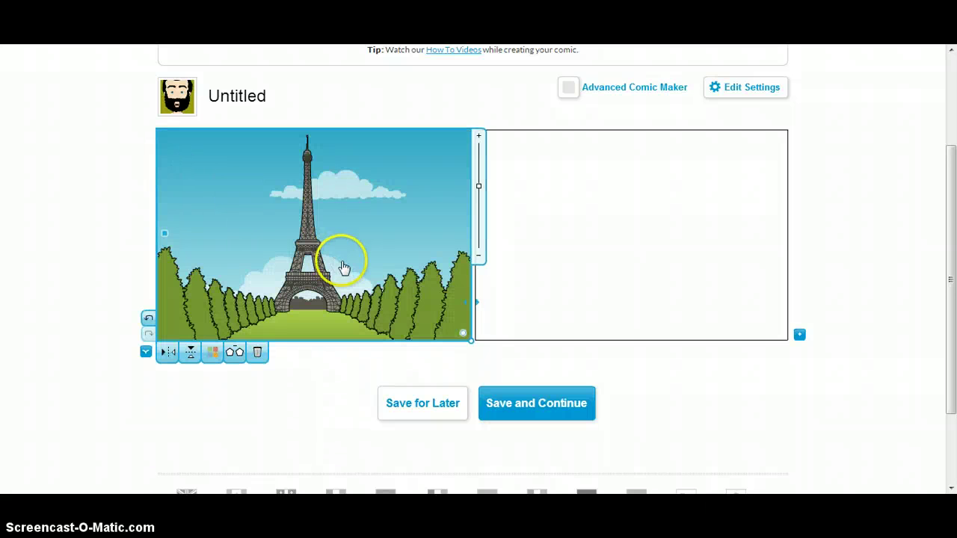
pyautogui.click(82, 261)
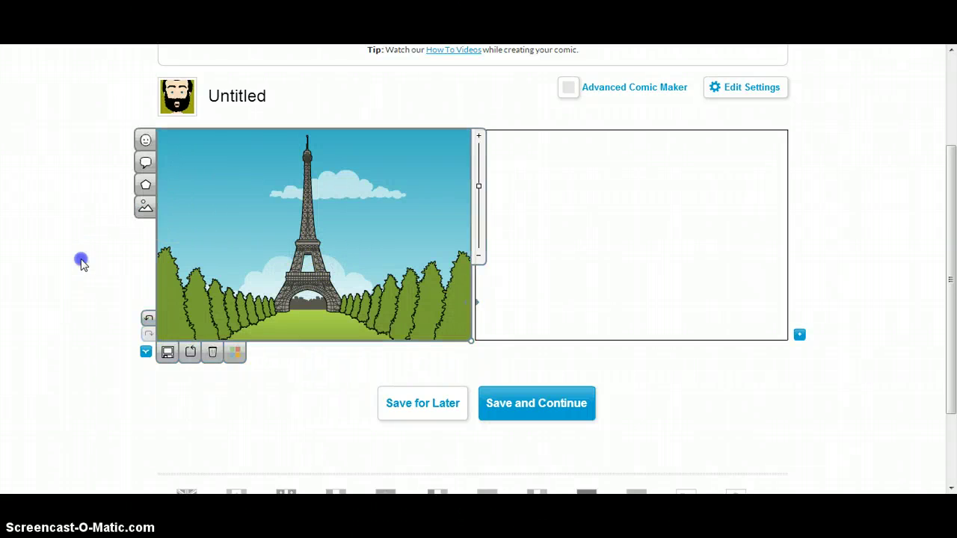
# Step: Add the preset character with the grey-brown tunic, cap and goatee to the Eiffel Tower panel
pyautogui.click(145, 142)
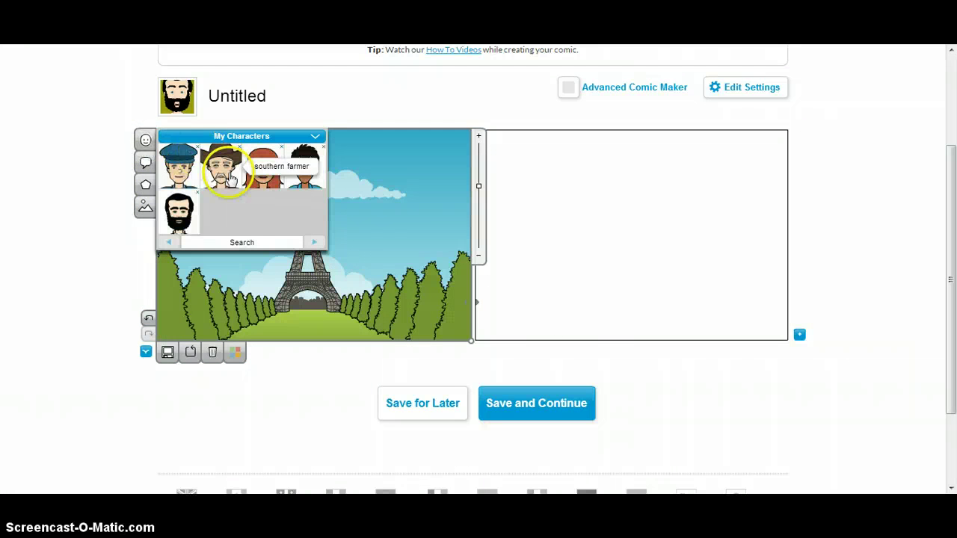
pyautogui.click(278, 136)
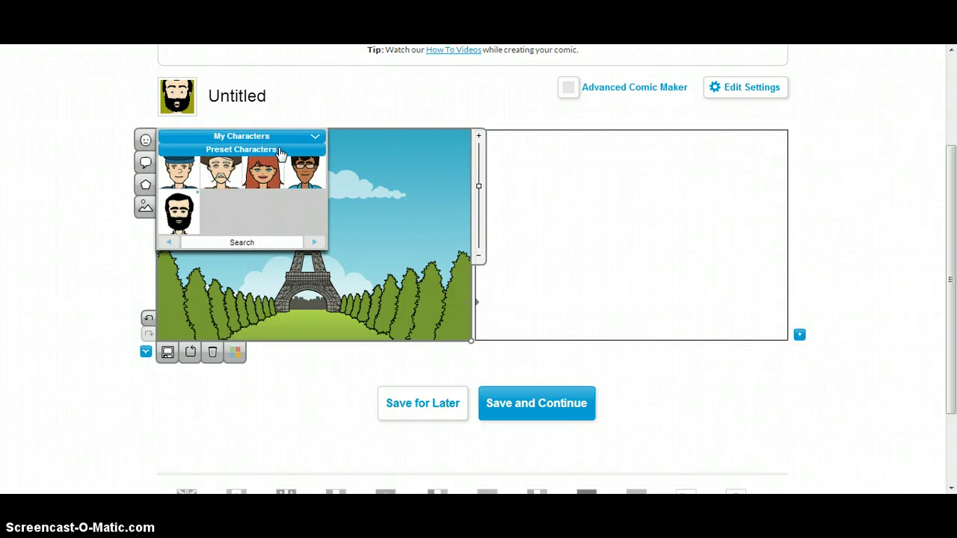
pyautogui.click(280, 152)
pyautogui.click(278, 159)
pyautogui.click(320, 281)
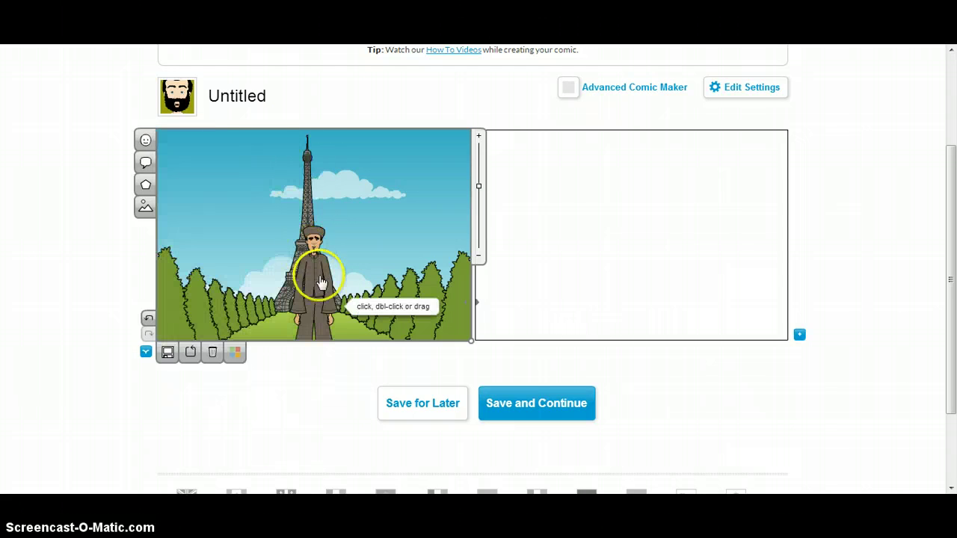
# Step: Move the character to the left of the Eiffel Tower, fully in view, and raise the arm nearest the tower
pyautogui.moveTo(320, 282); pyautogui.dragTo(218, 229)
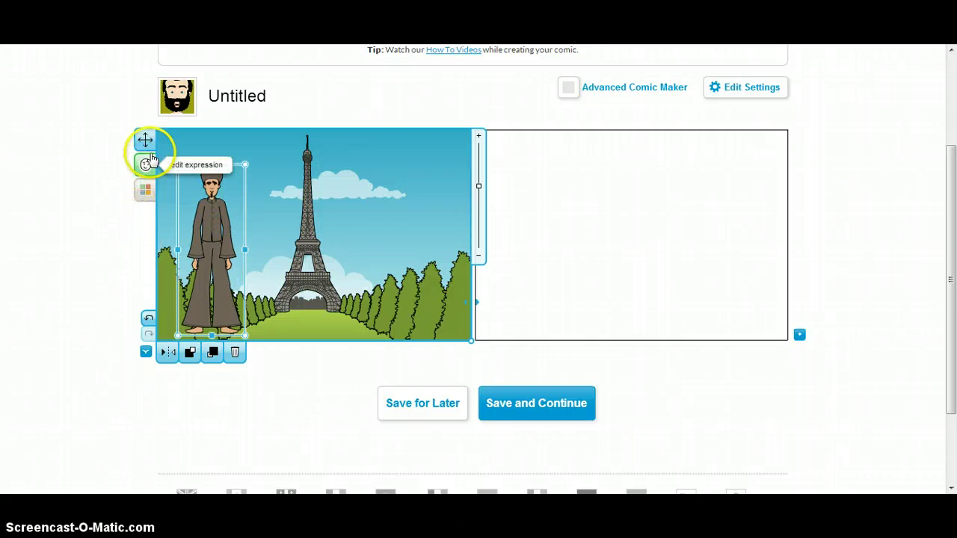
pyautogui.click(145, 166)
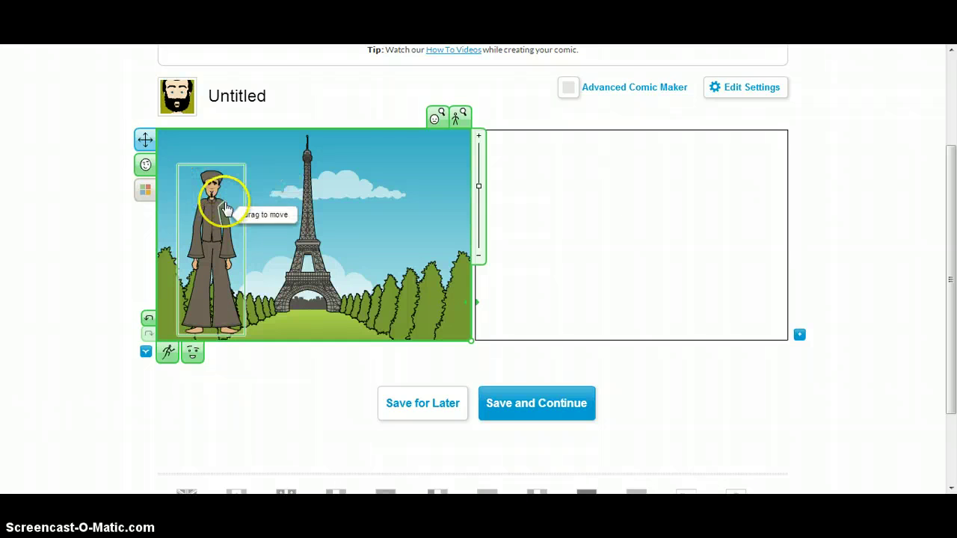
pyautogui.moveTo(228, 213); pyautogui.dragTo(247, 190)
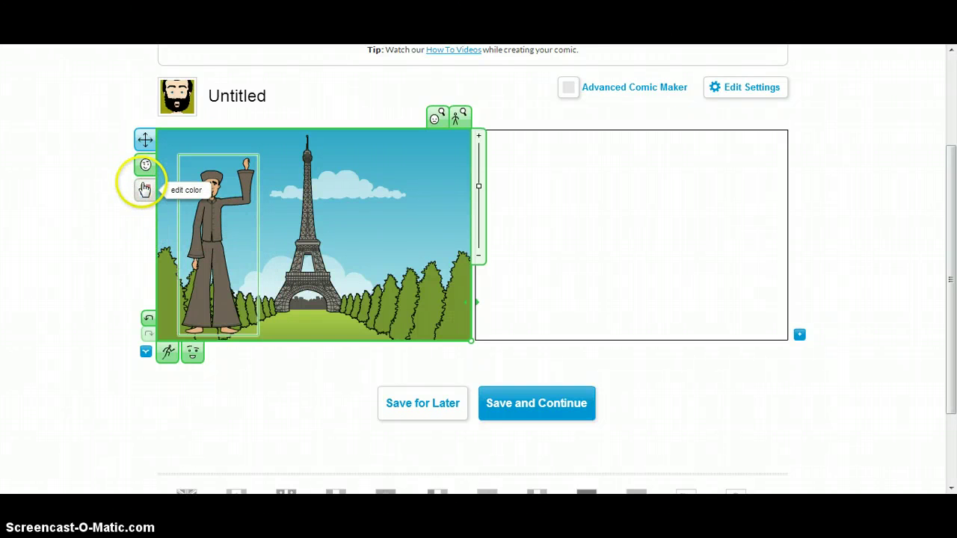
# Step: Recolor the character's shirt bright yellow
pyautogui.click(145, 188)
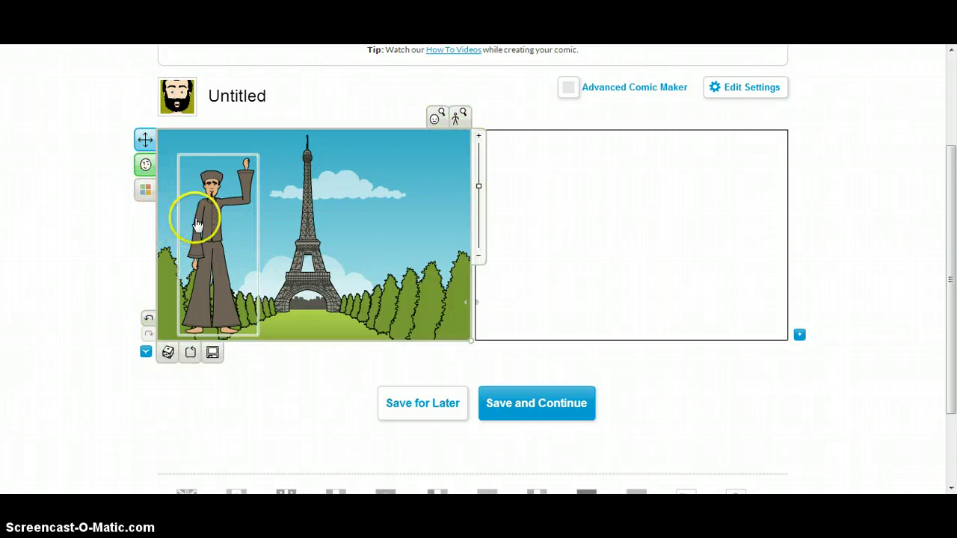
pyautogui.click(147, 193)
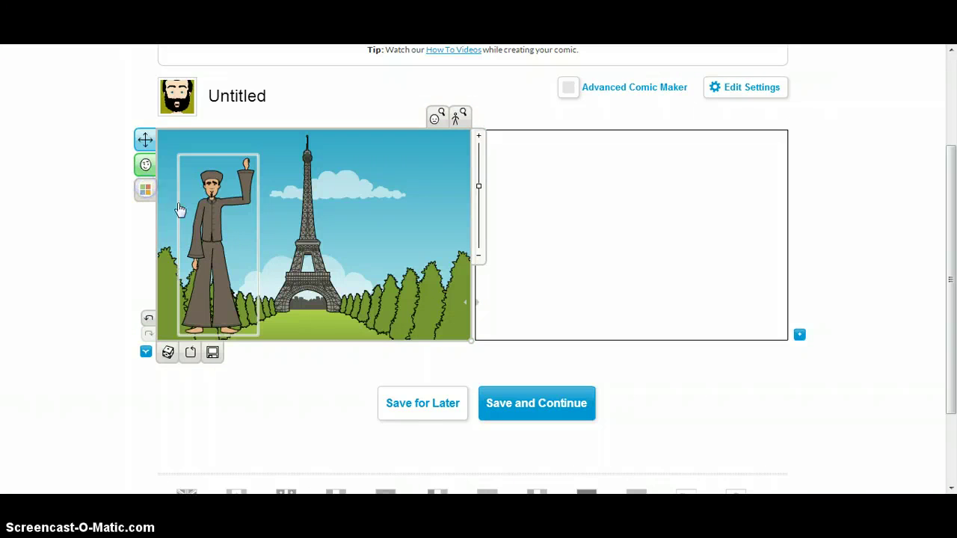
pyautogui.click(213, 216)
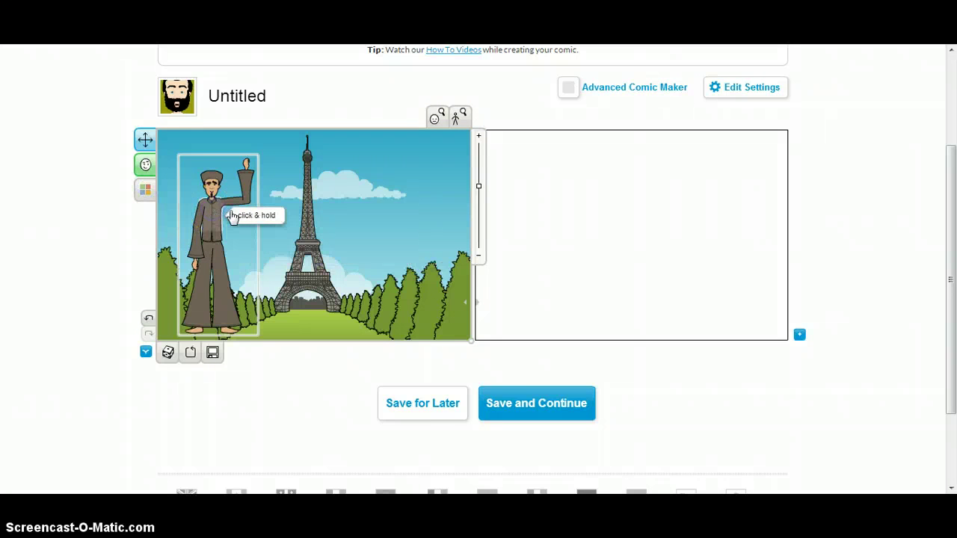
pyautogui.click(215, 217)
pyautogui.click(235, 217)
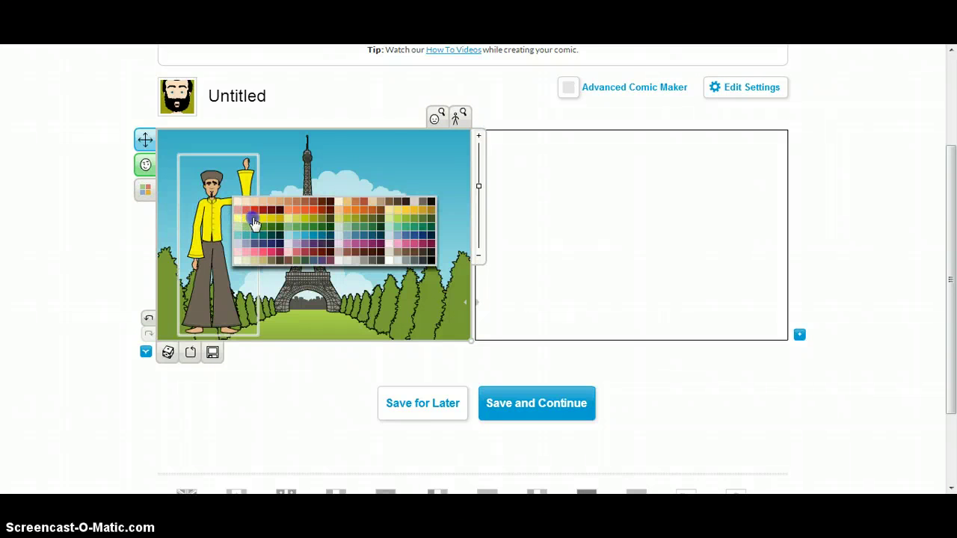
# Step: Recolor the character's trousers pink and the cap light blue
pyautogui.click(215, 286)
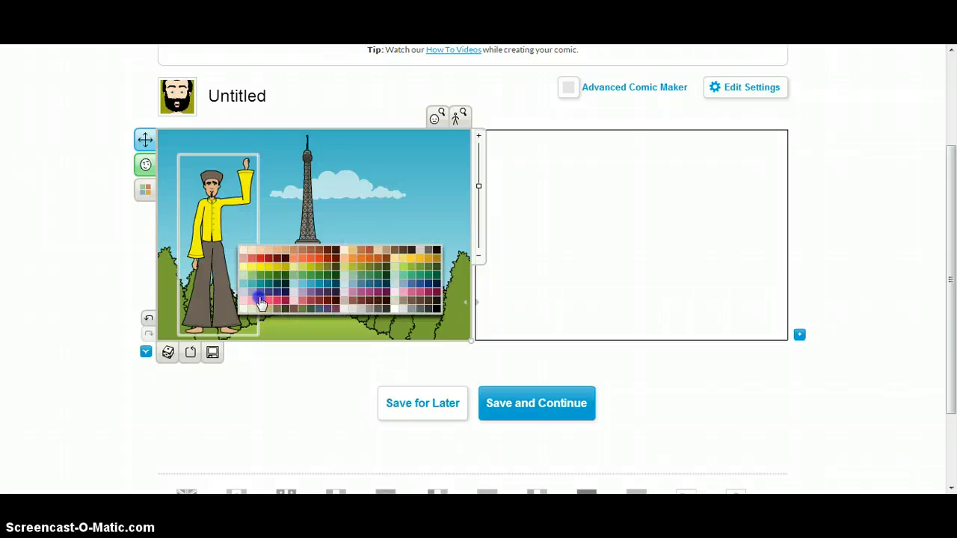
pyautogui.click(260, 303)
pyautogui.click(216, 177)
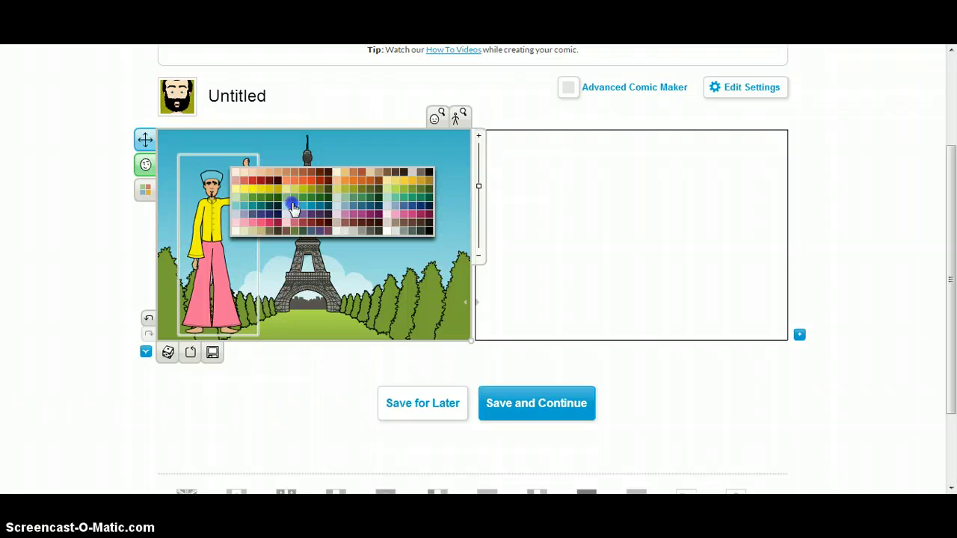
pyautogui.click(292, 208)
# Step: Try to recolor the character's feet dark brown
pyautogui.click(224, 333)
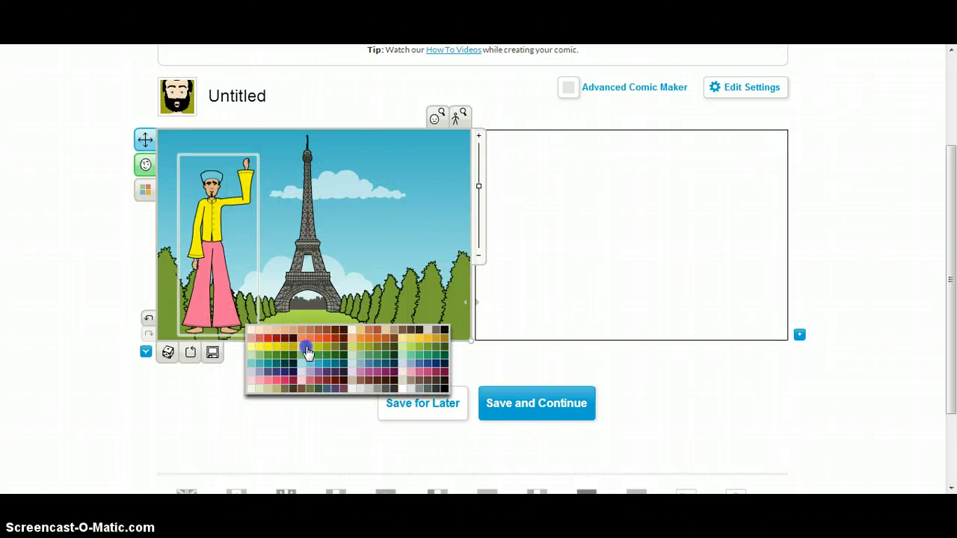
pyautogui.click(259, 333)
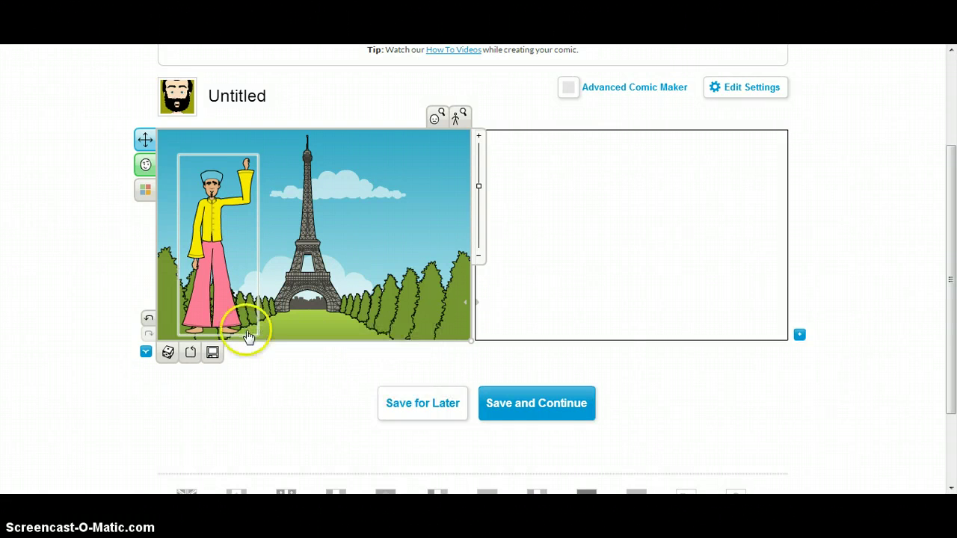
pyautogui.click(233, 287)
pyautogui.click(227, 329)
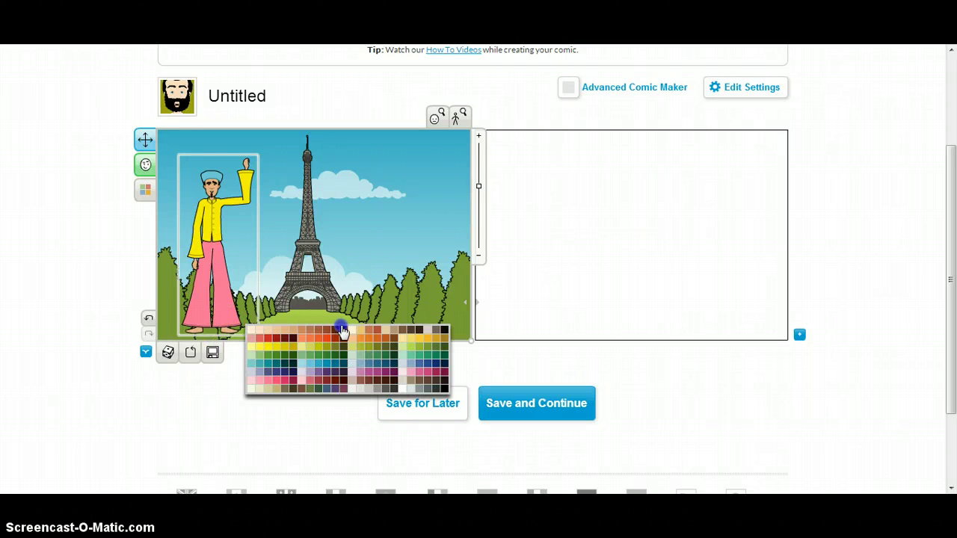
pyautogui.click(345, 335)
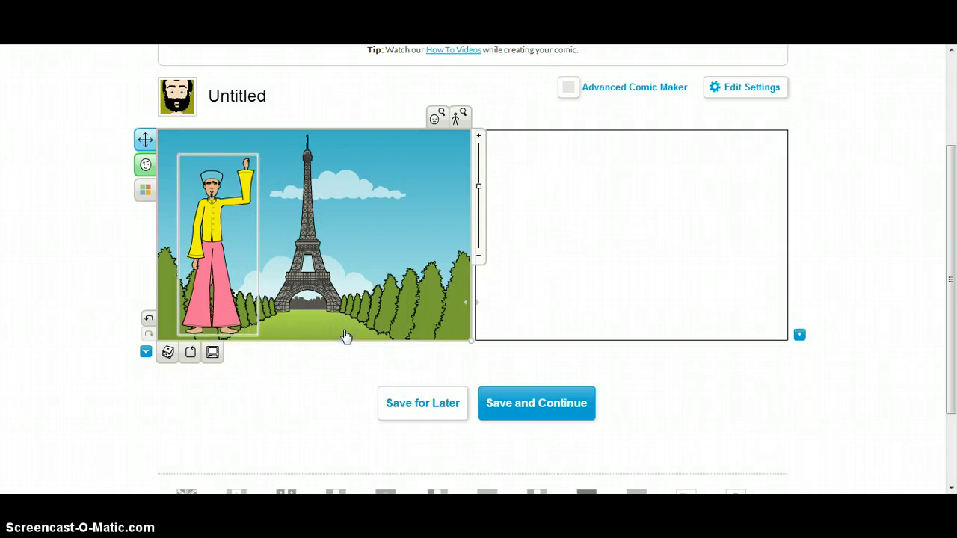
# Step: Change the character's skin color to dark brown, starting from the face, and deselect the character
pyautogui.click(219, 194)
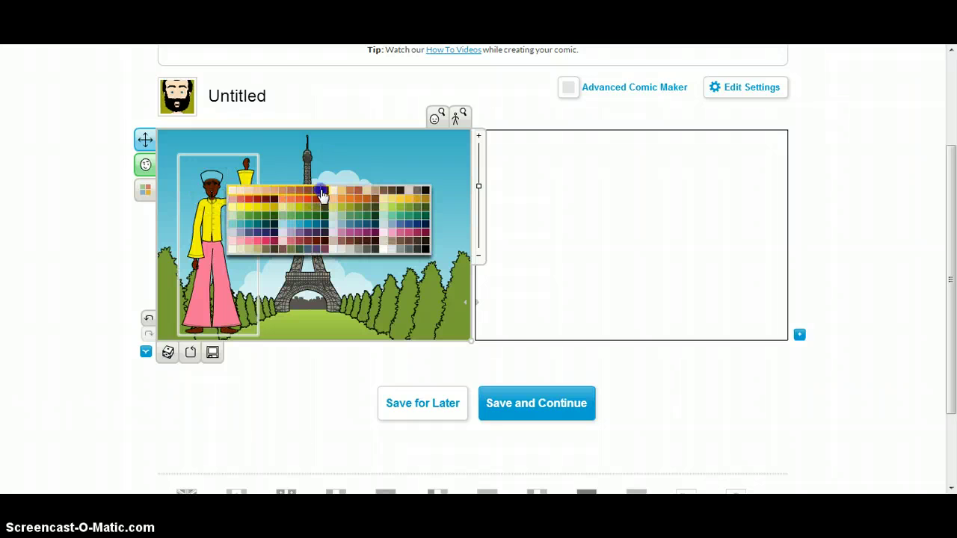
pyautogui.click(324, 196)
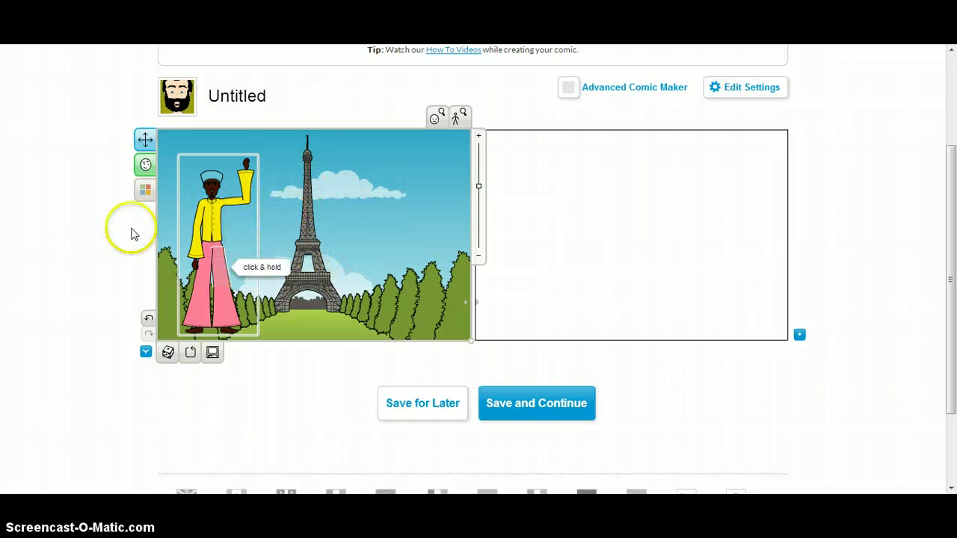
pyautogui.click(98, 267)
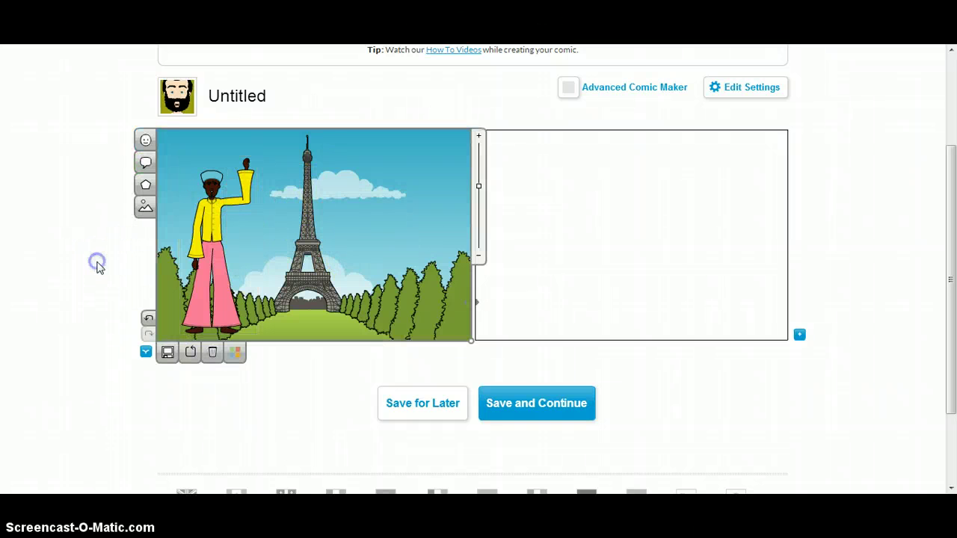
# Step: Add the preset bald man with the white beard to the first panel and place him beyond the Eiffel Tower from the waving character
pyautogui.click(143, 139)
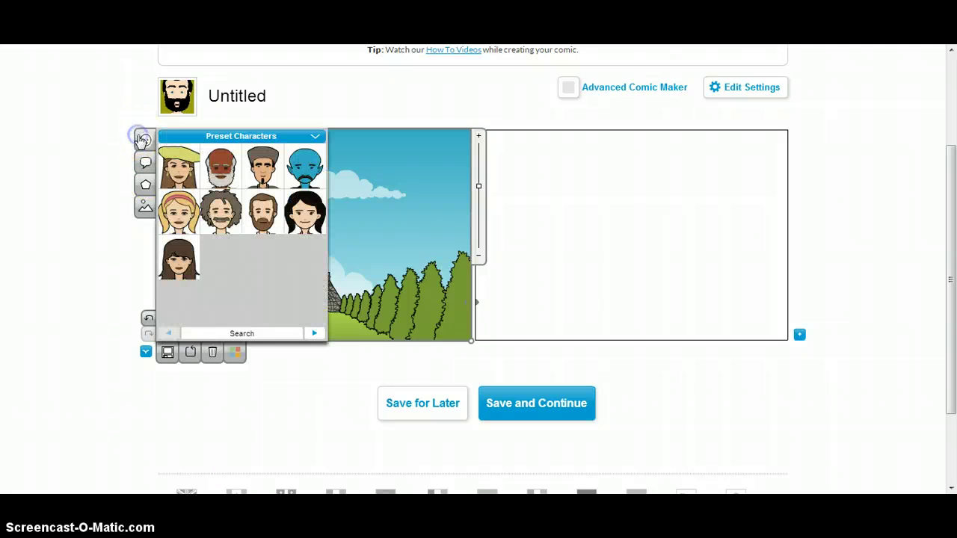
pyautogui.click(229, 176)
pyautogui.moveTo(312, 269); pyautogui.dragTo(383, 213)
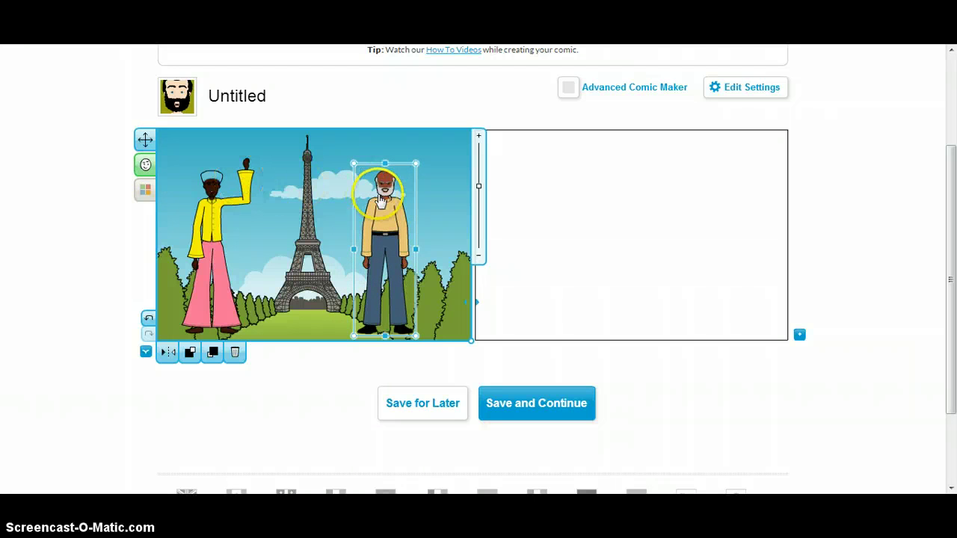
pyautogui.moveTo(383, 191)
pyautogui.mouseDown()
pyautogui.moveTo(421, 180)
pyautogui.moveTo(381, 187)
pyautogui.moveTo(386, 223)
pyautogui.moveTo(368, 196)
pyautogui.mouseUp()
# Step: Tilt the bearded man's head and change his mouth to the open smile showing teeth
pyautogui.click(145, 164)
pyautogui.click(396, 193)
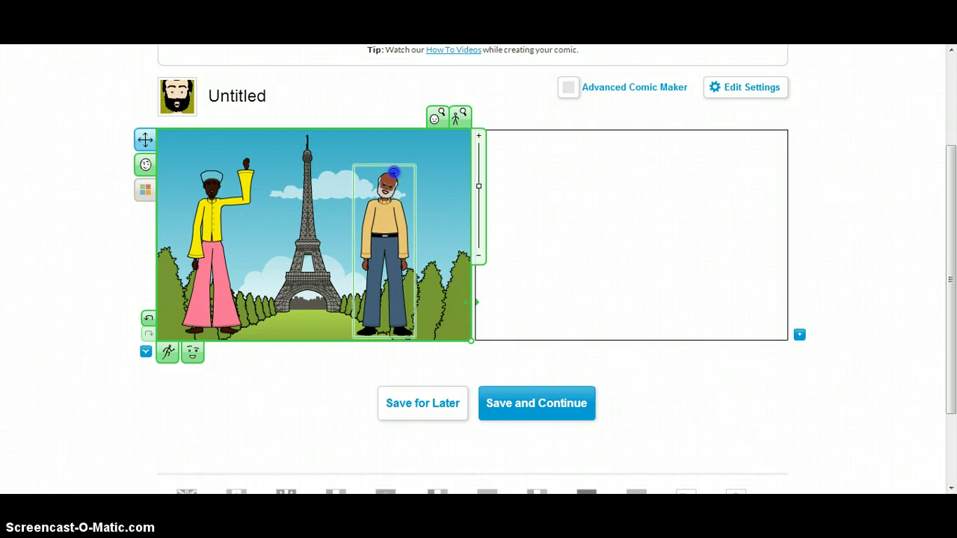
pyautogui.moveTo(393, 172); pyautogui.dragTo(383, 190)
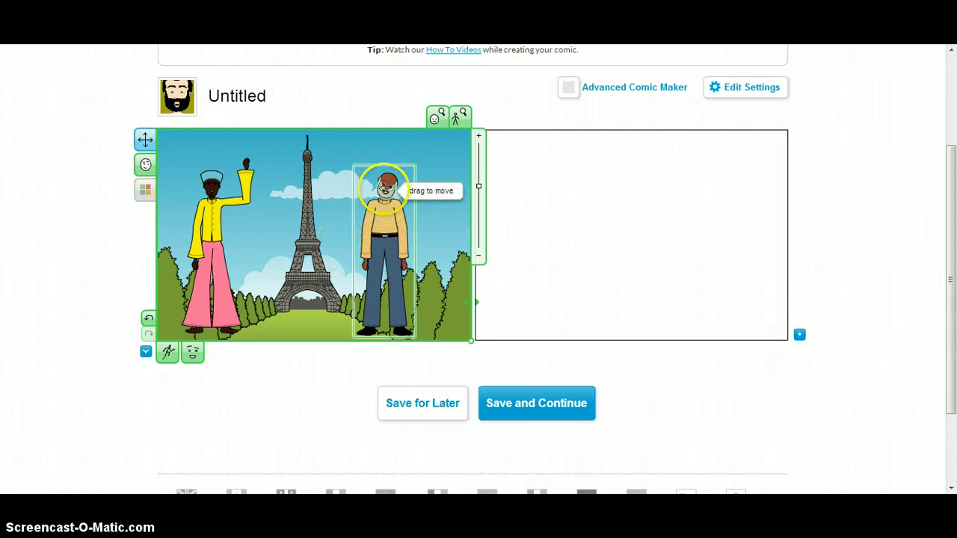
pyautogui.click(385, 190)
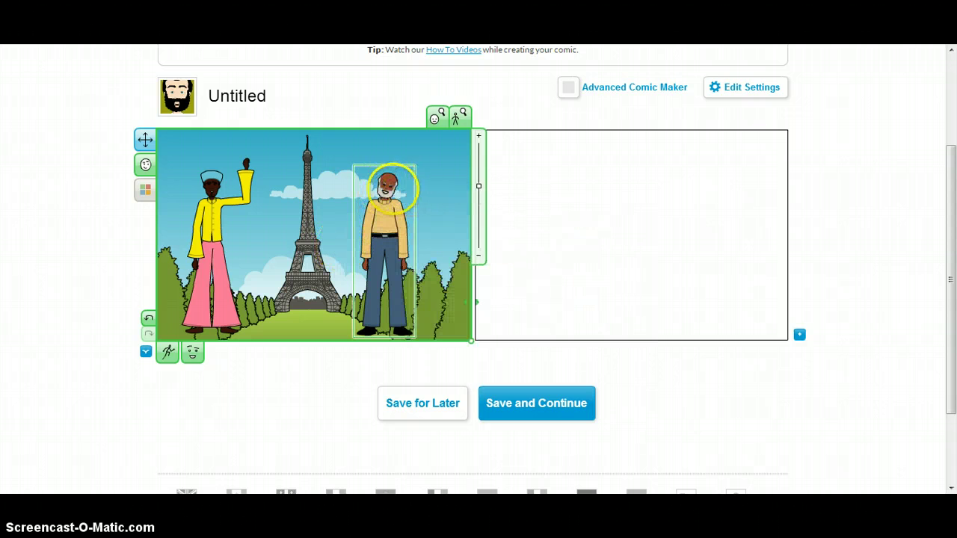
pyautogui.click(386, 192)
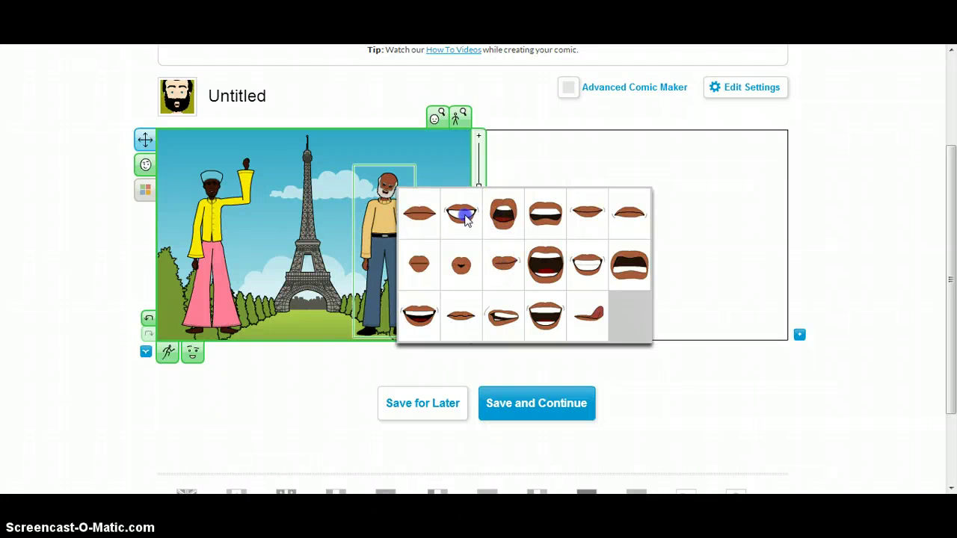
pyautogui.click(463, 215)
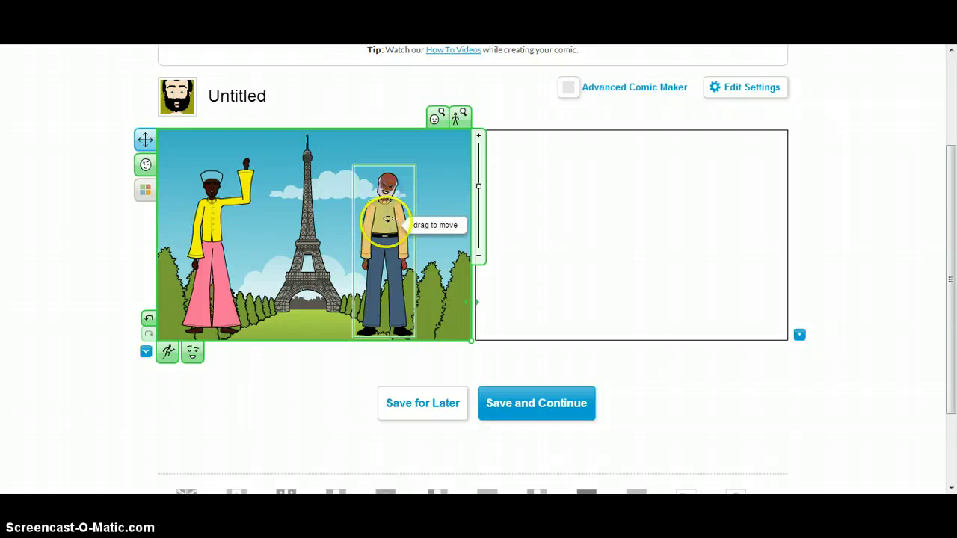
# Step: Adjust the bearded man's torso and change the hand nearer the tower to an open one with spread fingers
pyautogui.click(377, 222)
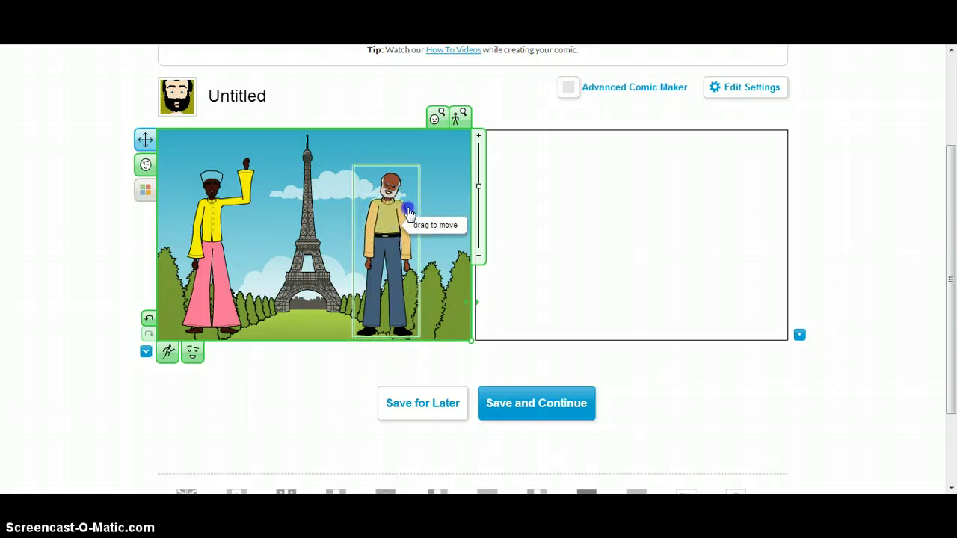
pyautogui.click(365, 216)
pyautogui.click(383, 216)
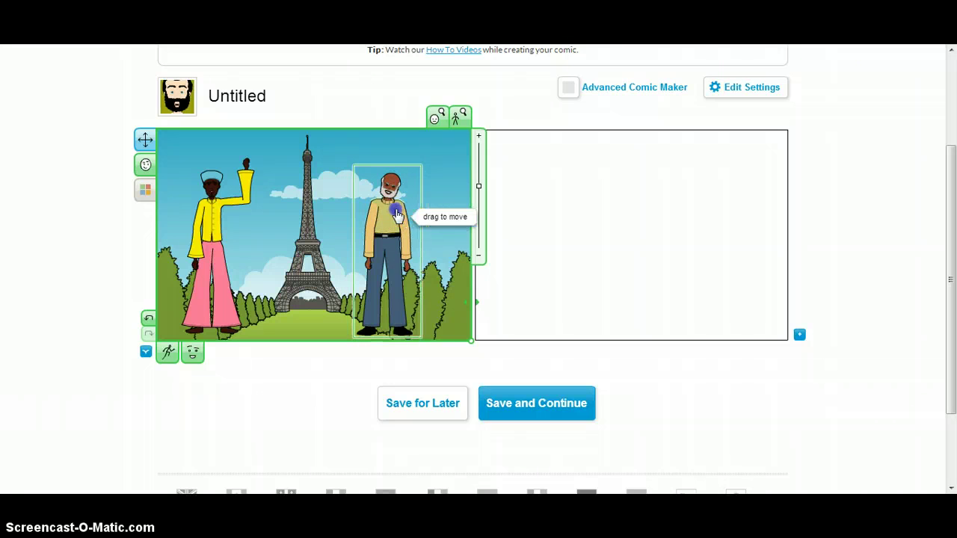
pyautogui.click(368, 269)
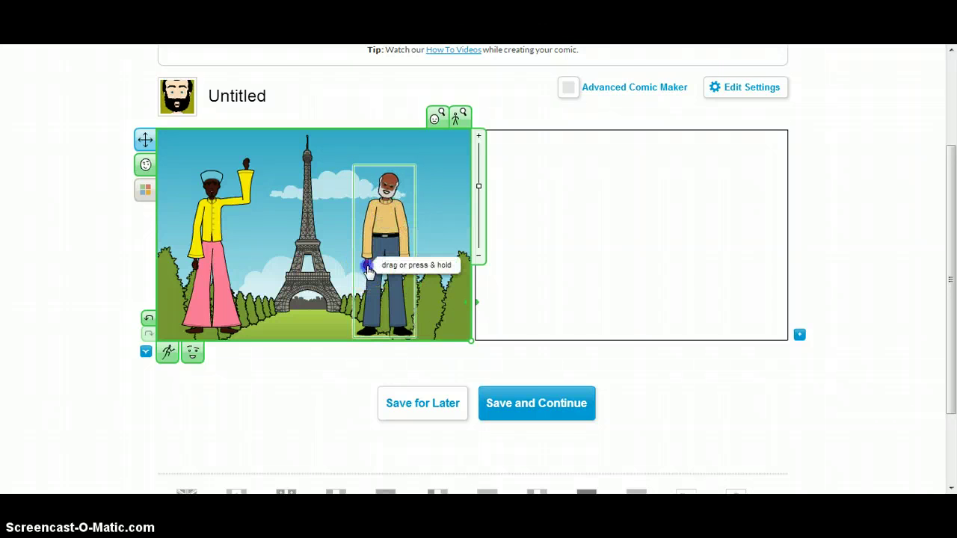
pyautogui.click(368, 271)
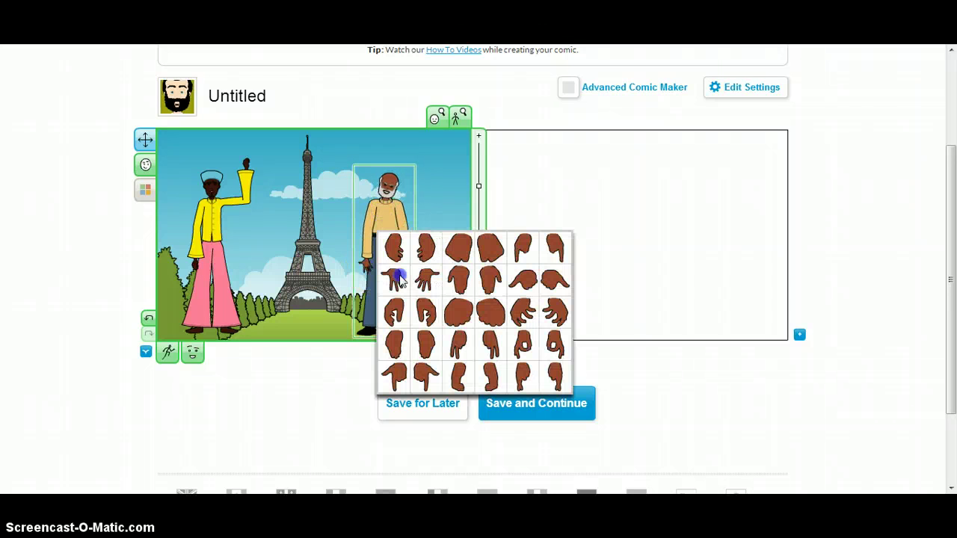
pyautogui.click(397, 281)
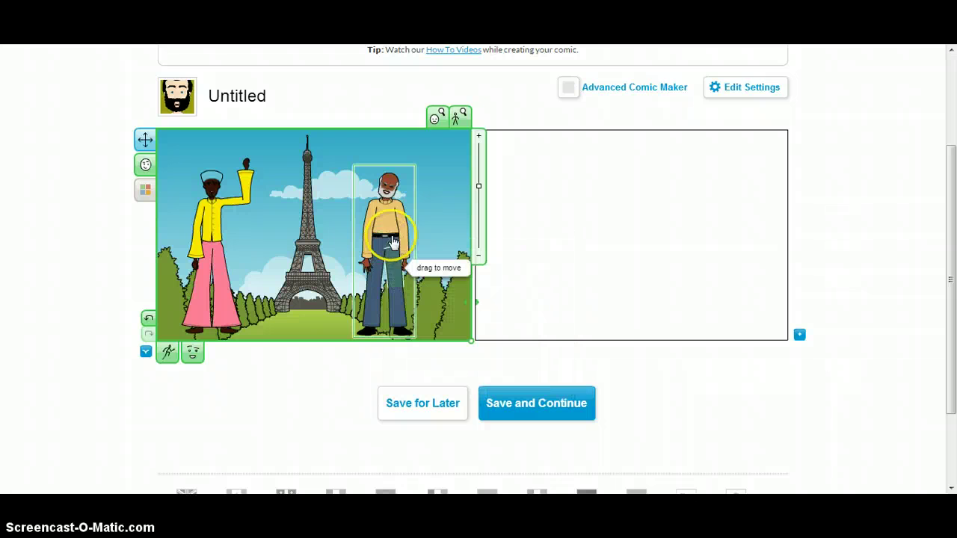
# Step: Lean the bearded man's head toward the tower and stretch his other arm outward, away from the tower
pyautogui.click(391, 187)
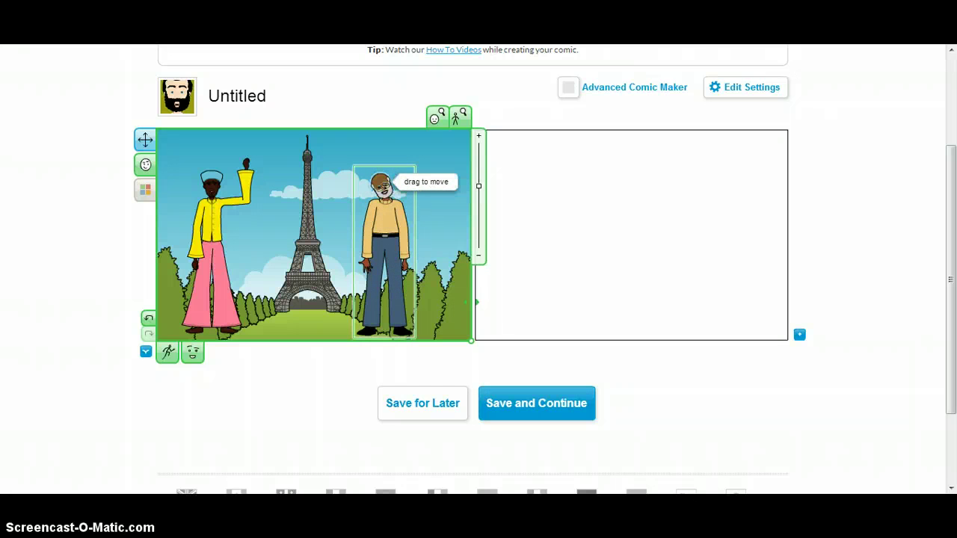
pyautogui.click(407, 256)
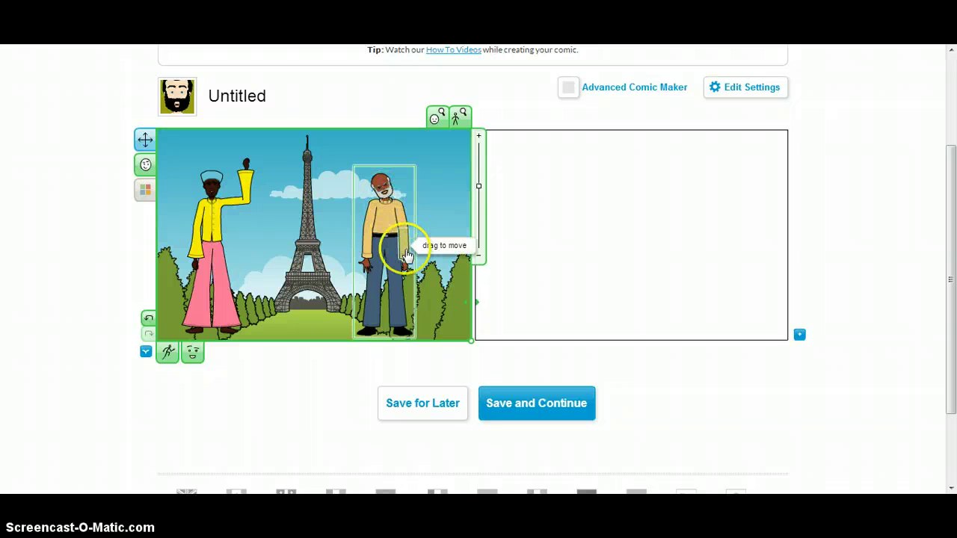
pyautogui.moveTo(406, 256); pyautogui.dragTo(442, 236)
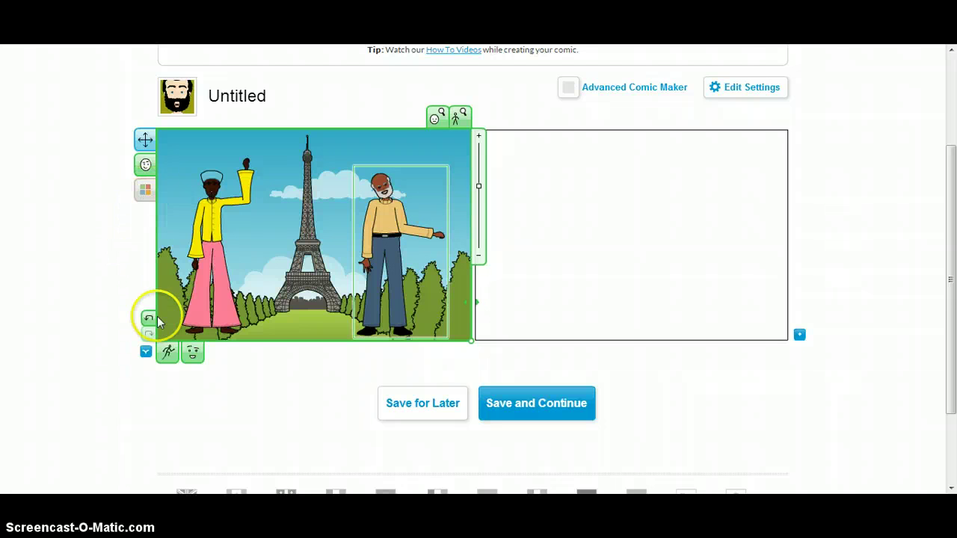
# Step: Give the bearded man the "lying down" preset pose and a preset closed-mouth smiling expression, and deselect him
pyautogui.click(169, 353)
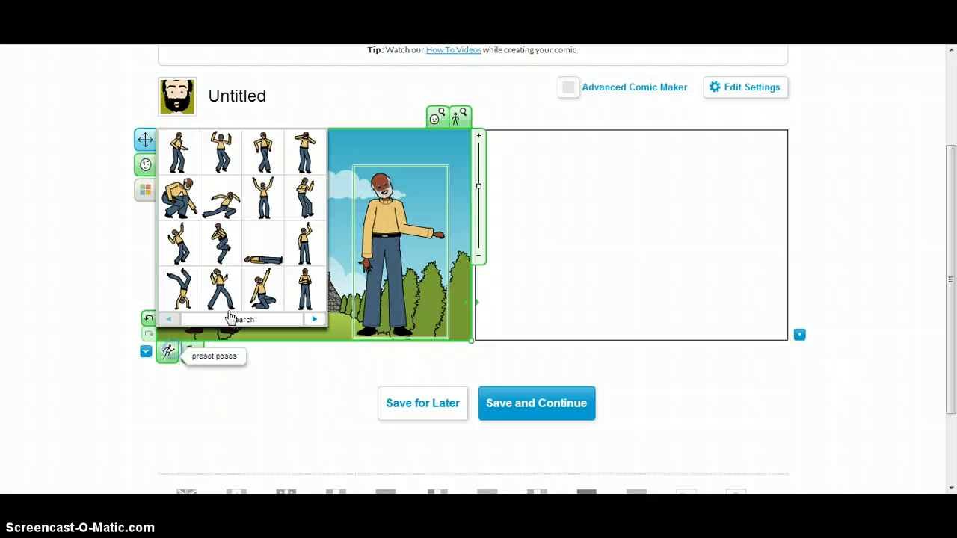
pyautogui.click(261, 260)
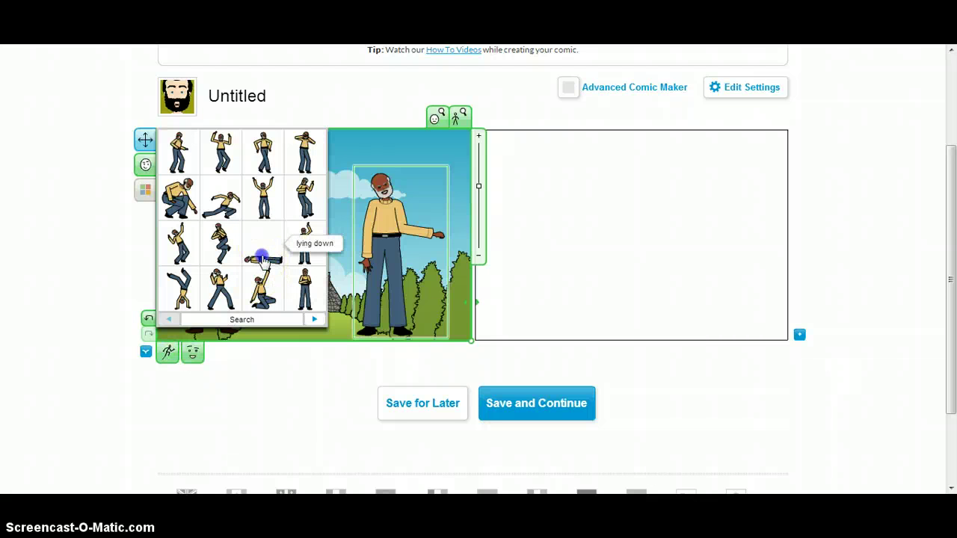
pyautogui.click(263, 260)
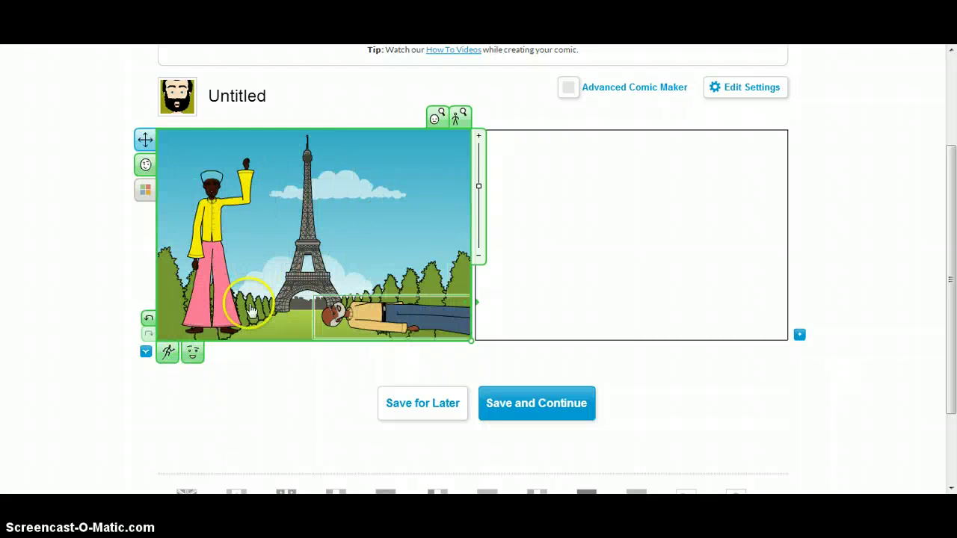
pyautogui.click(192, 360)
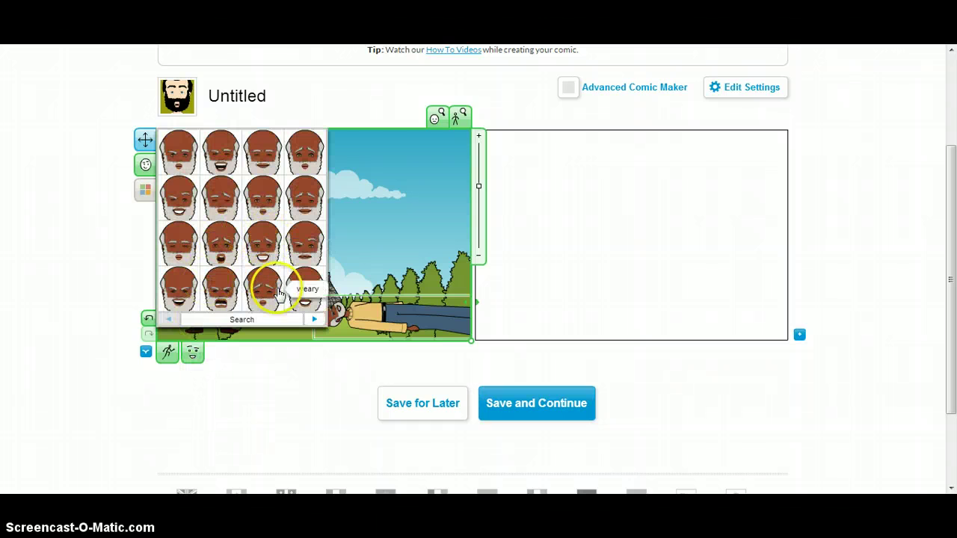
pyautogui.click(263, 158)
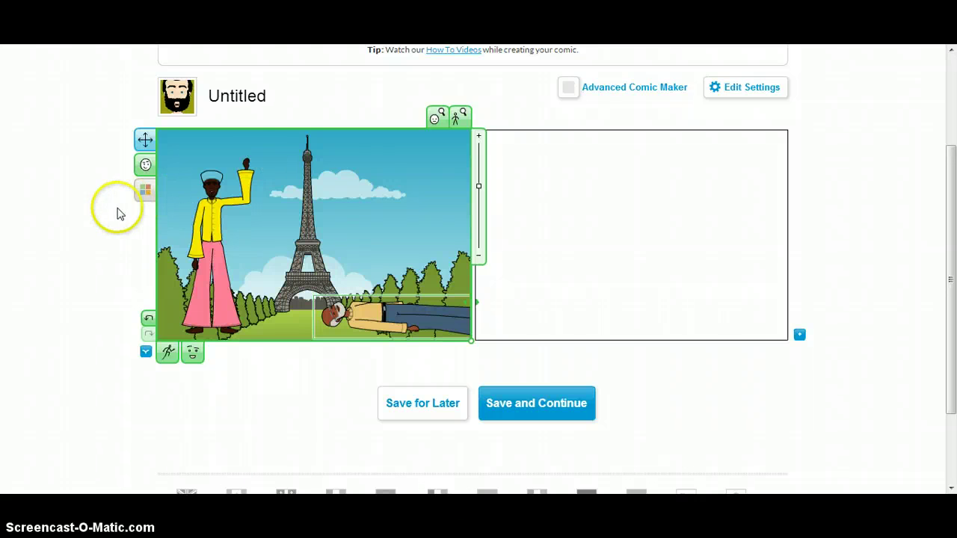
pyautogui.click(79, 287)
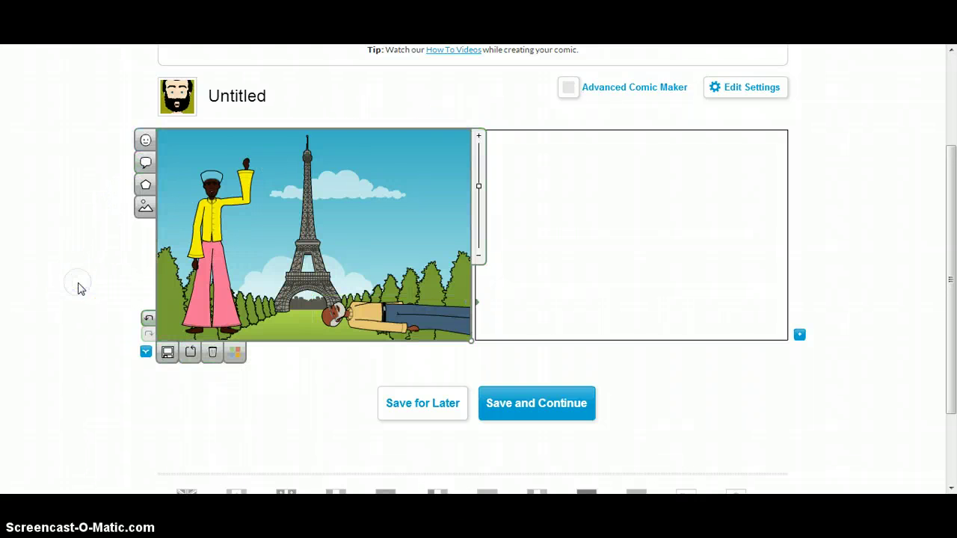
# Step: Add the bear prop, placed smaller on the grass in front of the Eiffel Tower and layered behind the lying man
pyautogui.click(145, 187)
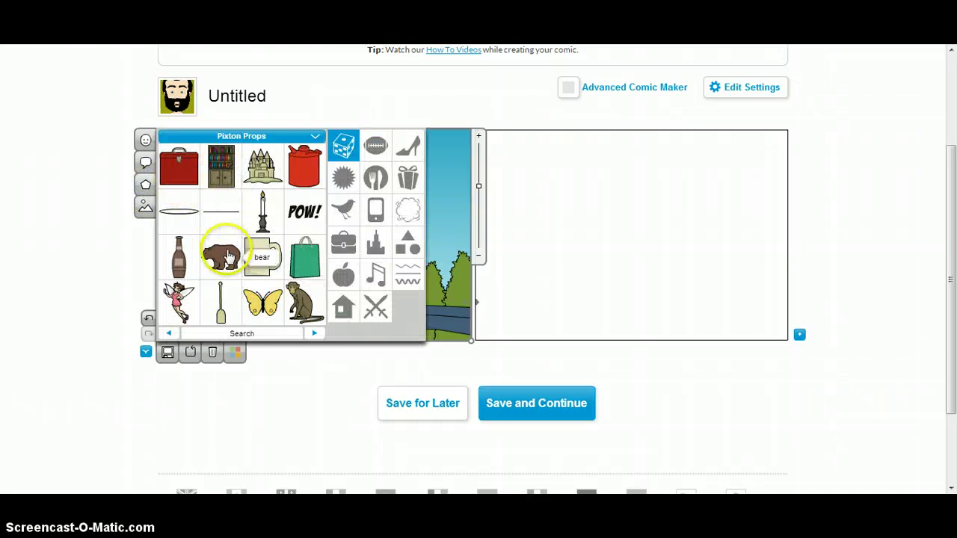
pyautogui.click(229, 256)
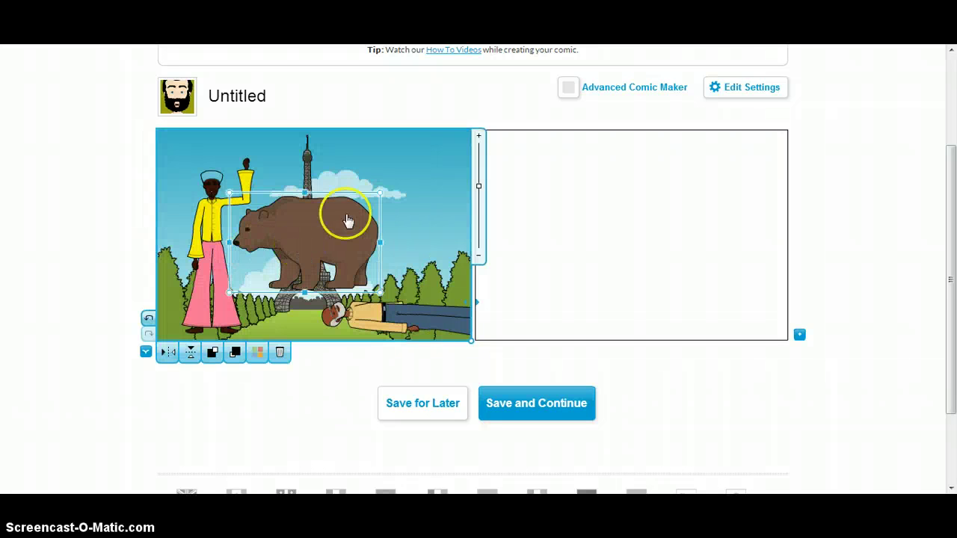
pyautogui.click(305, 197)
pyautogui.moveTo(305, 198); pyautogui.dragTo(301, 298)
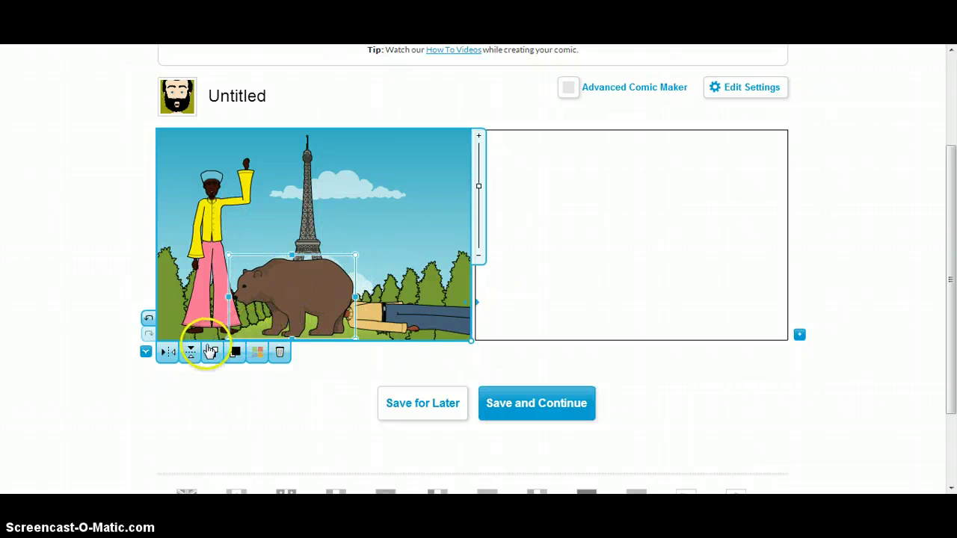
pyautogui.click(212, 353)
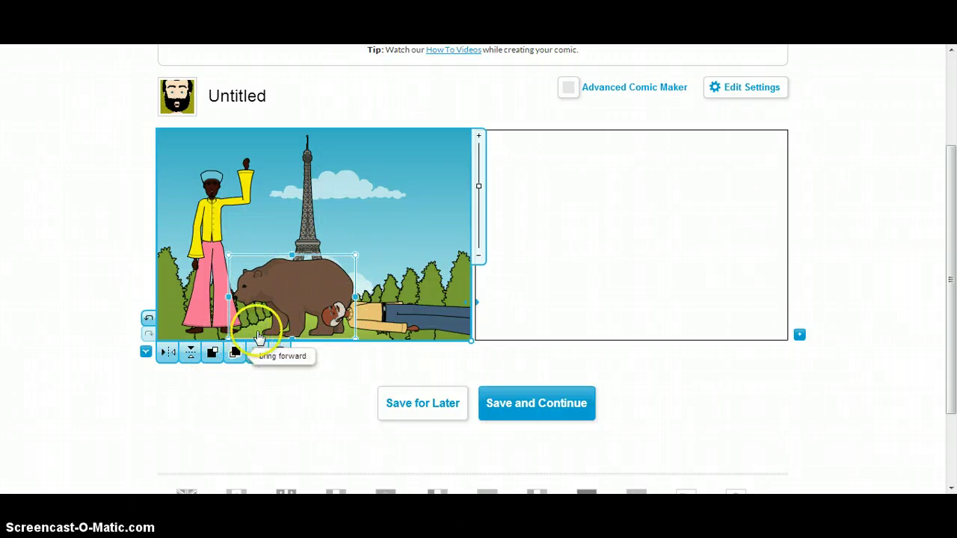
pyautogui.click(61, 285)
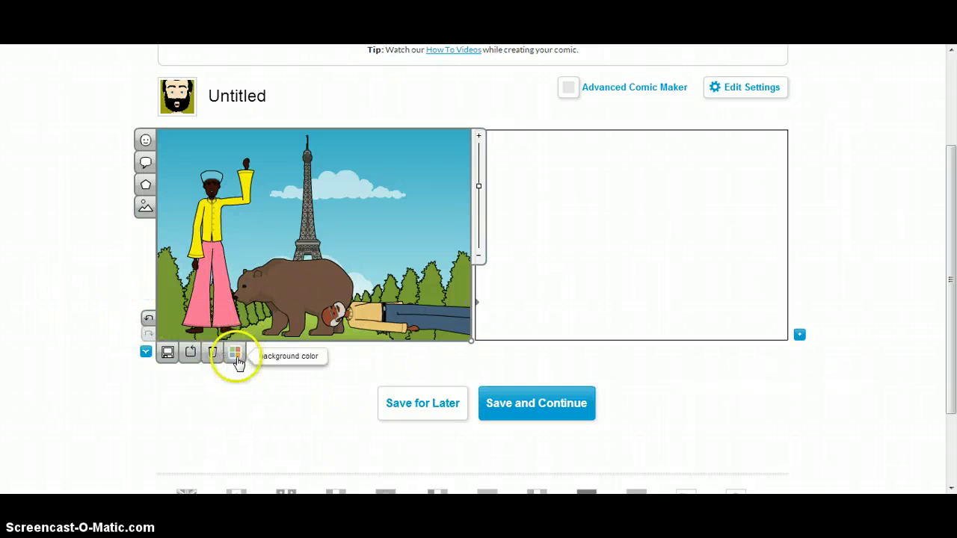
# Step: Add a speech bubble to the first panel and place it just above the bear's head
pyautogui.click(145, 162)
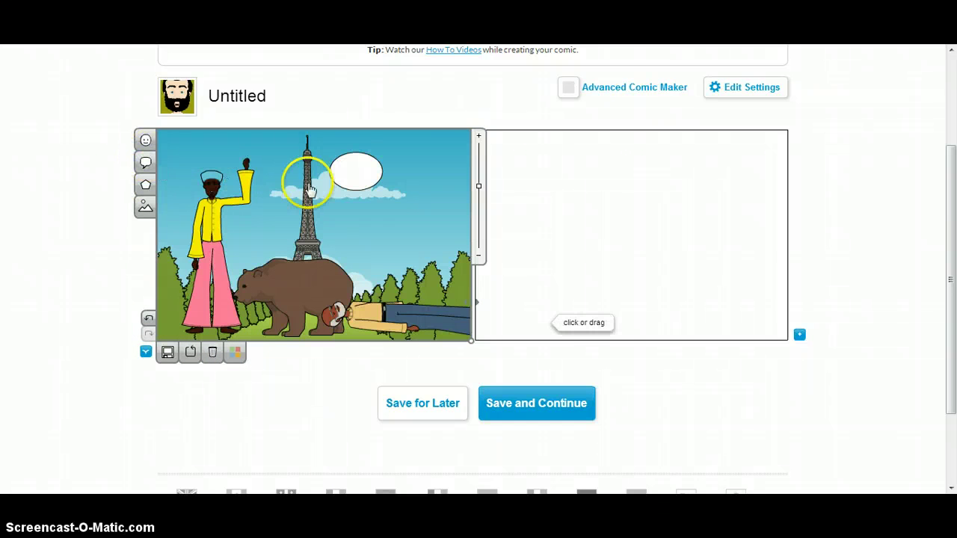
pyautogui.moveTo(369, 179); pyautogui.dragTo(271, 258)
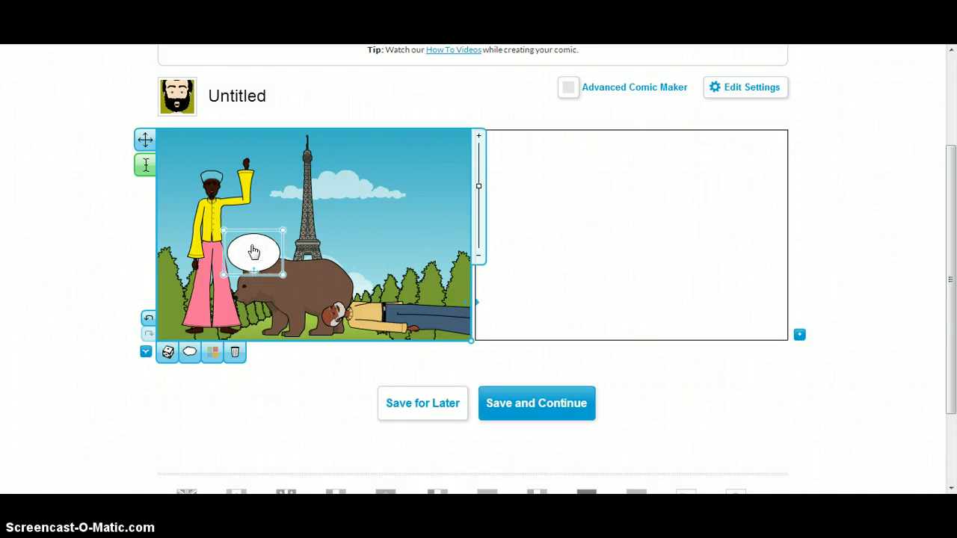
pyautogui.moveTo(253, 251); pyautogui.dragTo(258, 257)
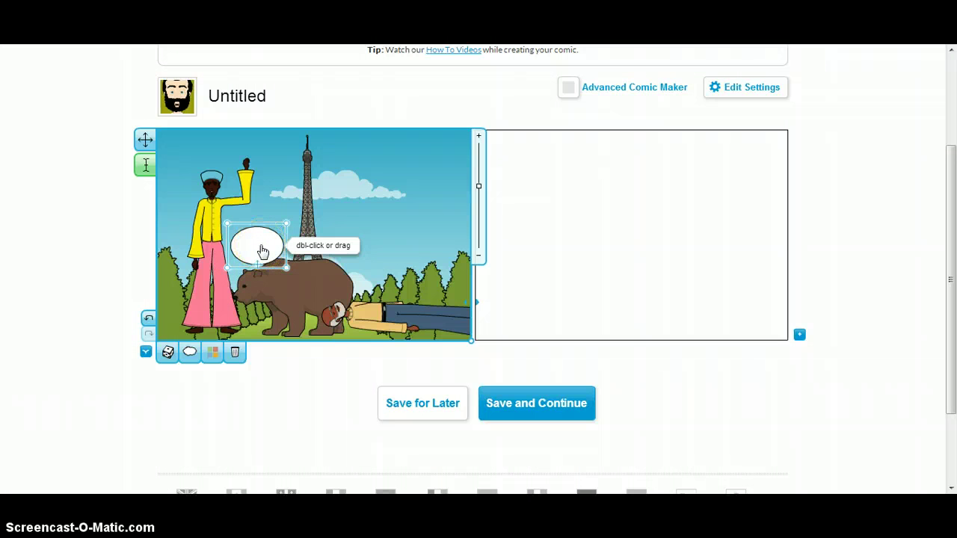
# Step: Enter the text "I'm Hungry ARRRGHHH!" in the bear's speech bubble
pyautogui.doubleClick(262, 251)
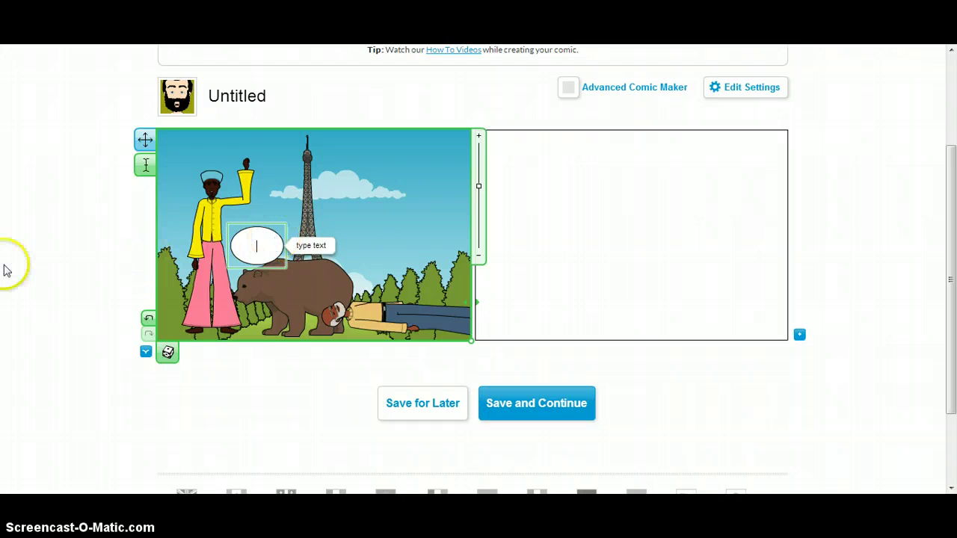
pyautogui.write('F')
pyautogui.press('BackSpace')
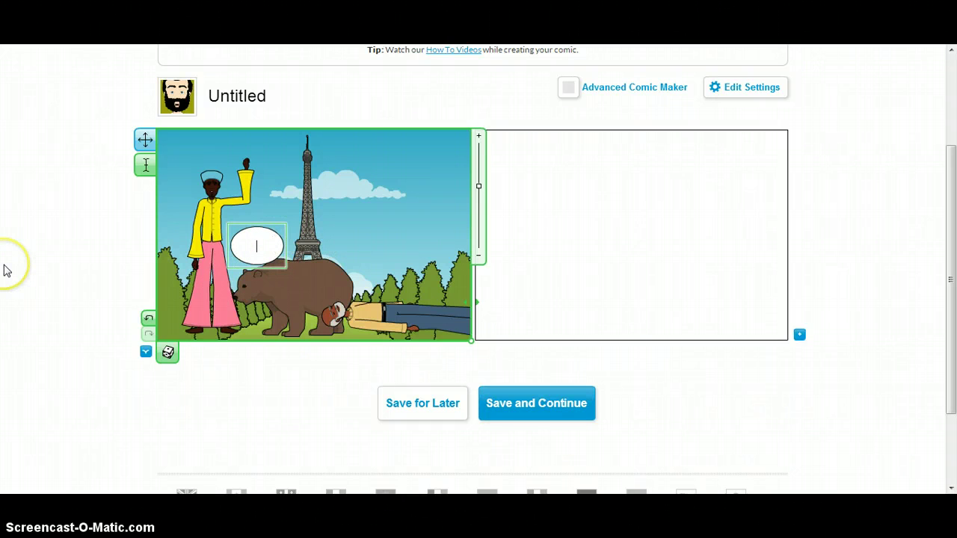
pyautogui.write("I'm Hu")
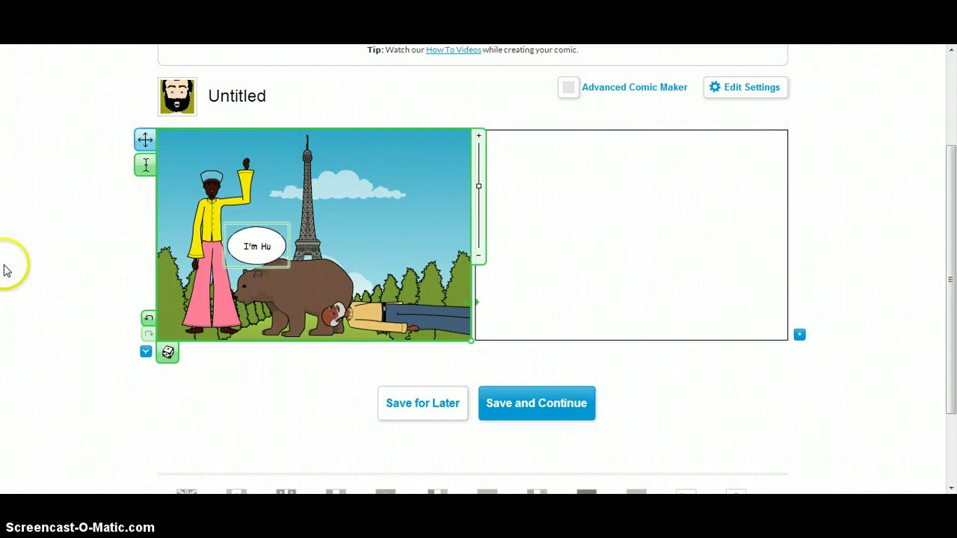
pyautogui.write('ngry AR')
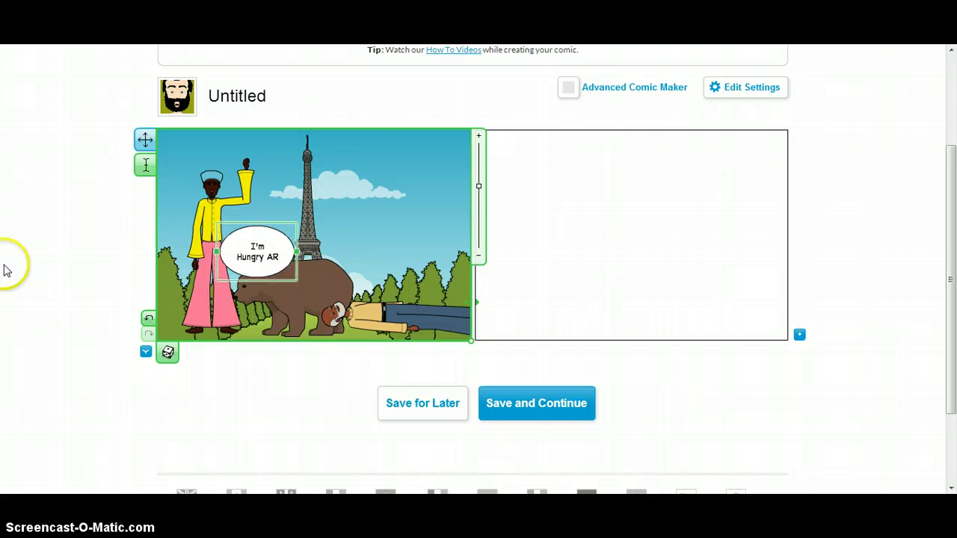
pyautogui.write('RRGHHH!')
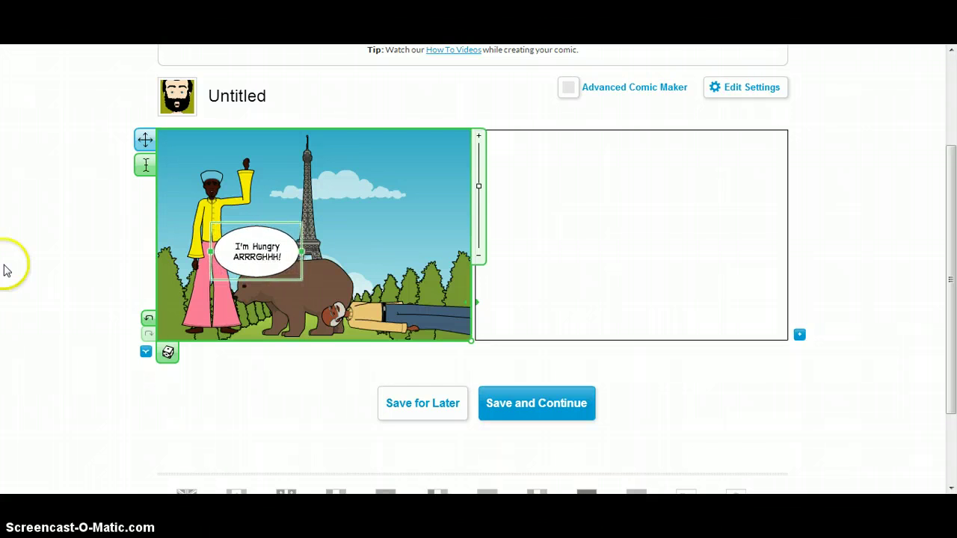
pyautogui.click(261, 243)
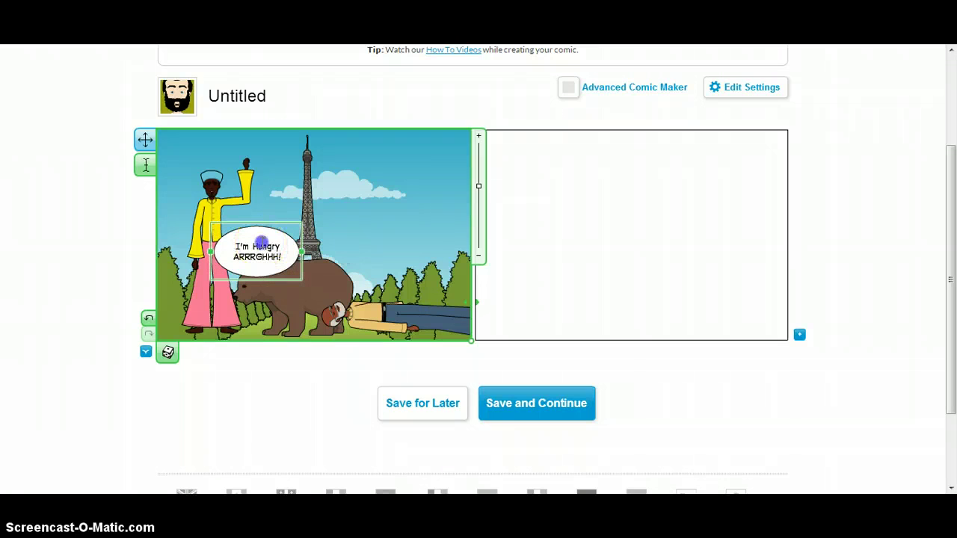
# Step: Point the "I'm Hungry ARRRGHHH!" bubble's tail at the bear, place the bubble just above its back, and deselect it
pyautogui.click(285, 223)
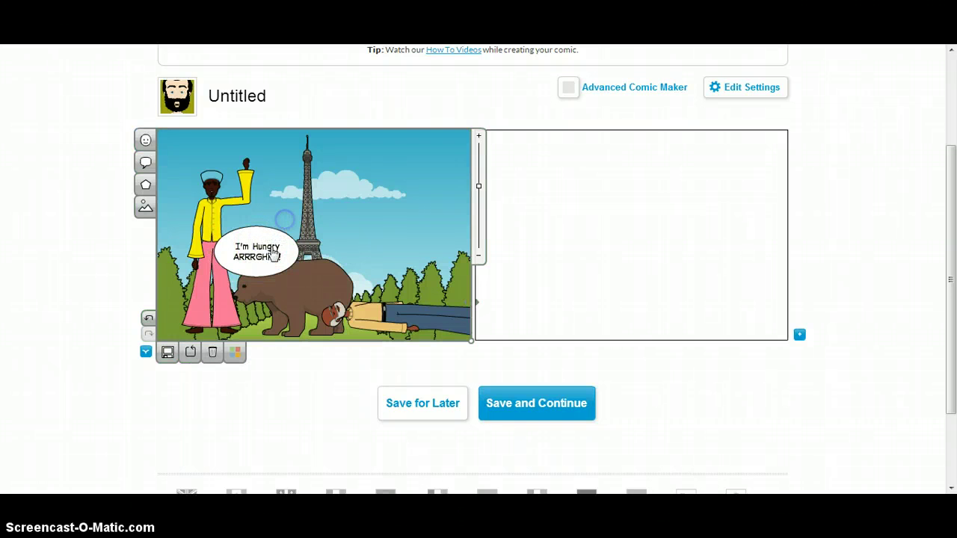
pyautogui.moveTo(273, 254); pyautogui.dragTo(241, 297)
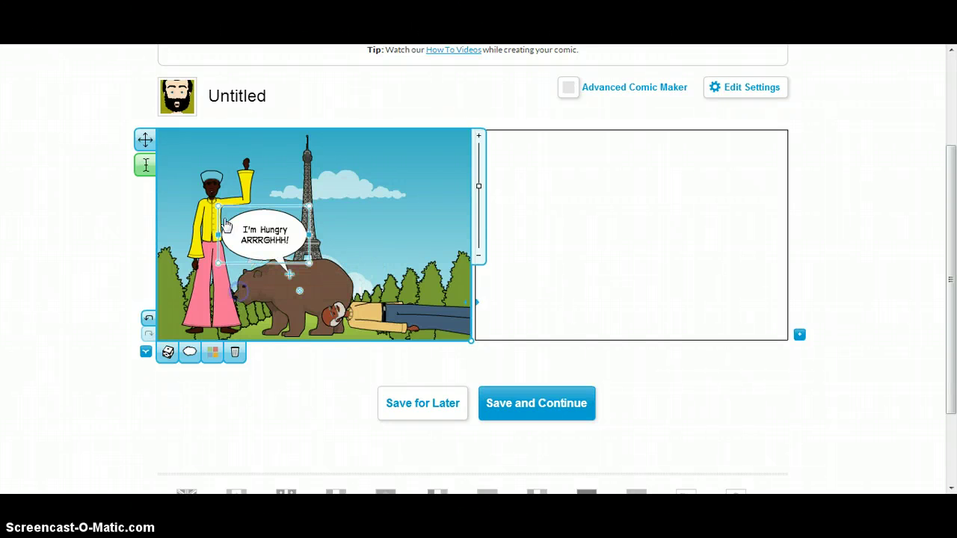
pyautogui.click(302, 227)
pyautogui.click(221, 183)
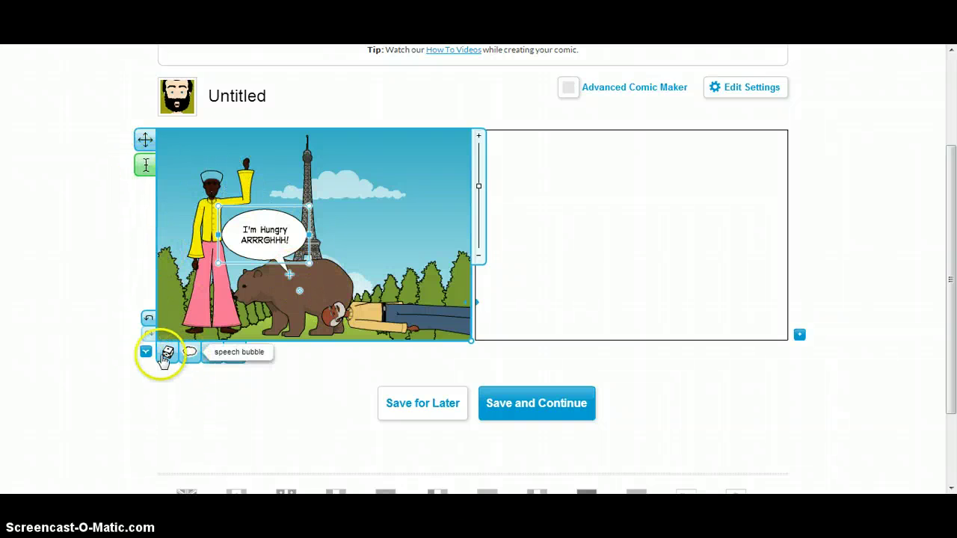
pyautogui.click(116, 237)
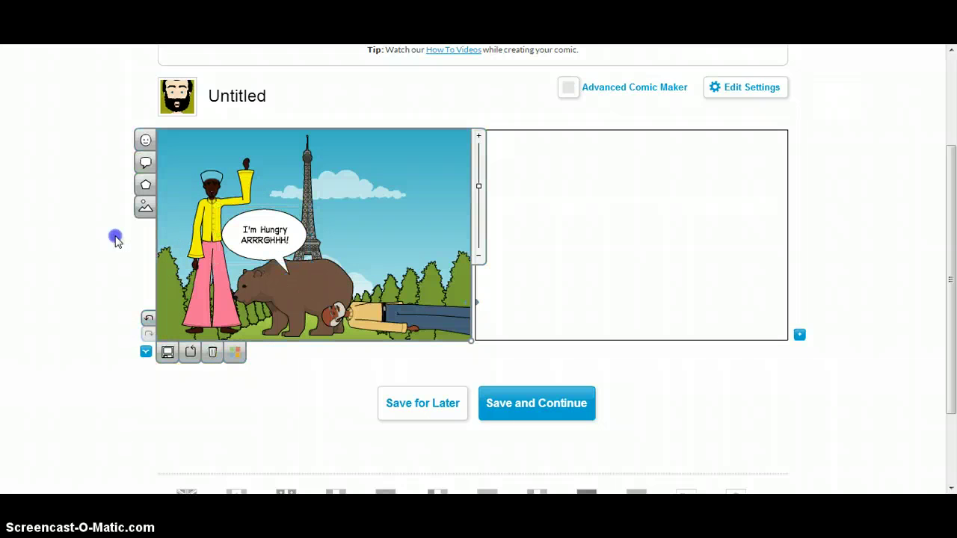
# Step: Add a second speech bubble beside the standing character's raised hand with the text "AHHHH A BEAR IN PARIS?!?!?!?!"
pyautogui.click(148, 163)
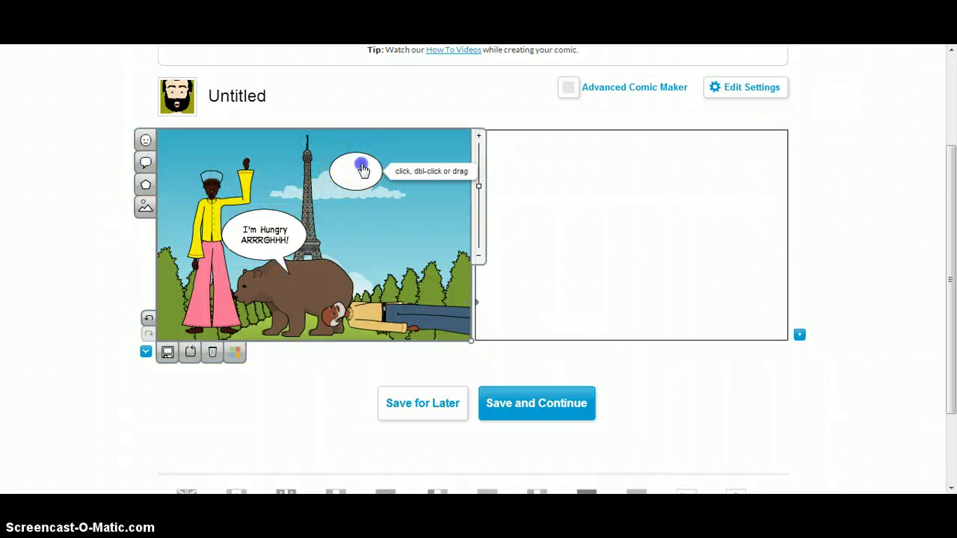
pyautogui.moveTo(359, 167); pyautogui.dragTo(282, 157)
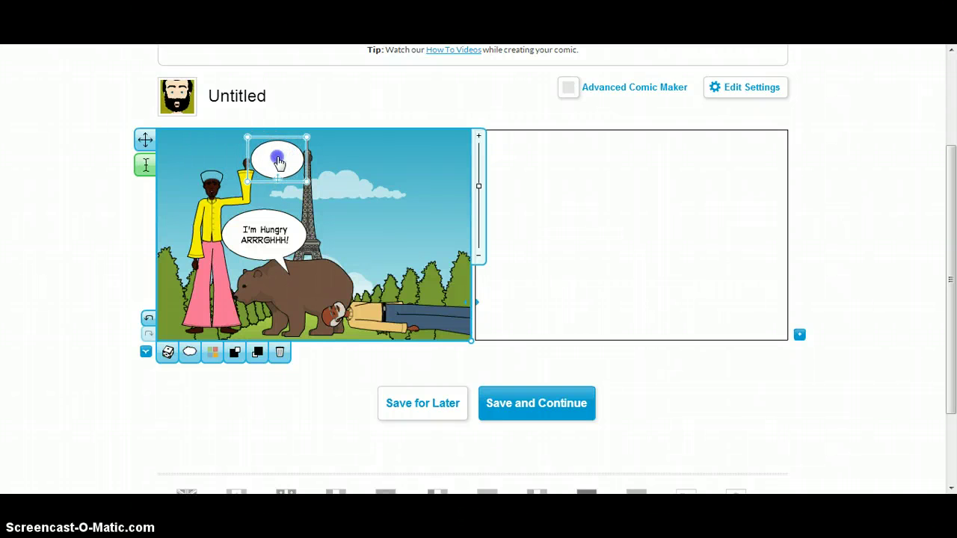
pyautogui.click(278, 163)
pyautogui.click(349, 96)
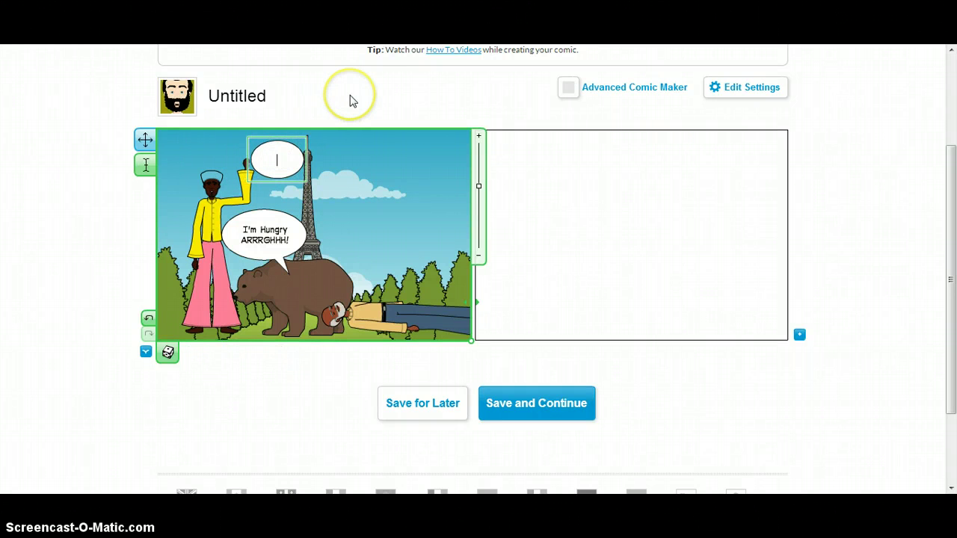
pyautogui.write('AHHH')
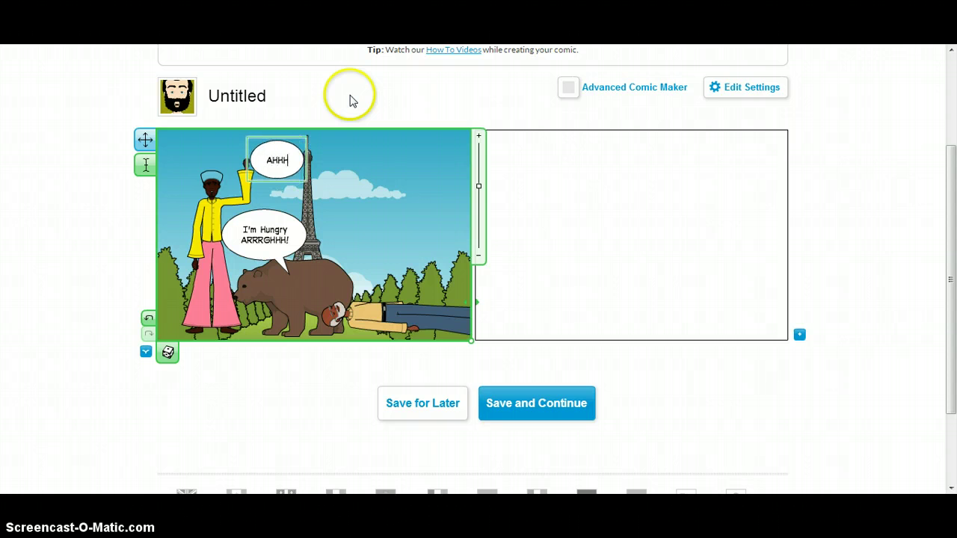
pyautogui.write('H A BEAR IN PARIS')
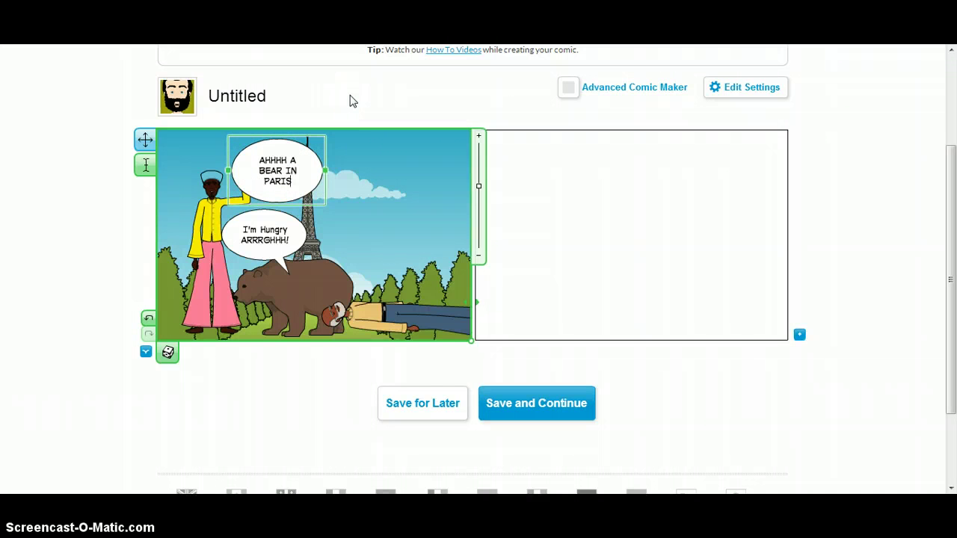
pyautogui.write('?@')
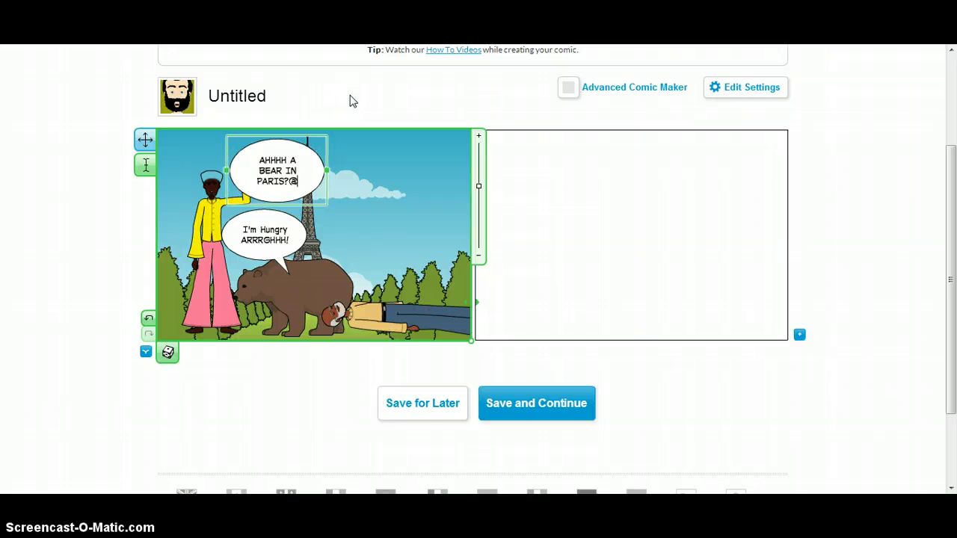
pyautogui.press('BackSpace')
pyautogui.write('!?!?!?')
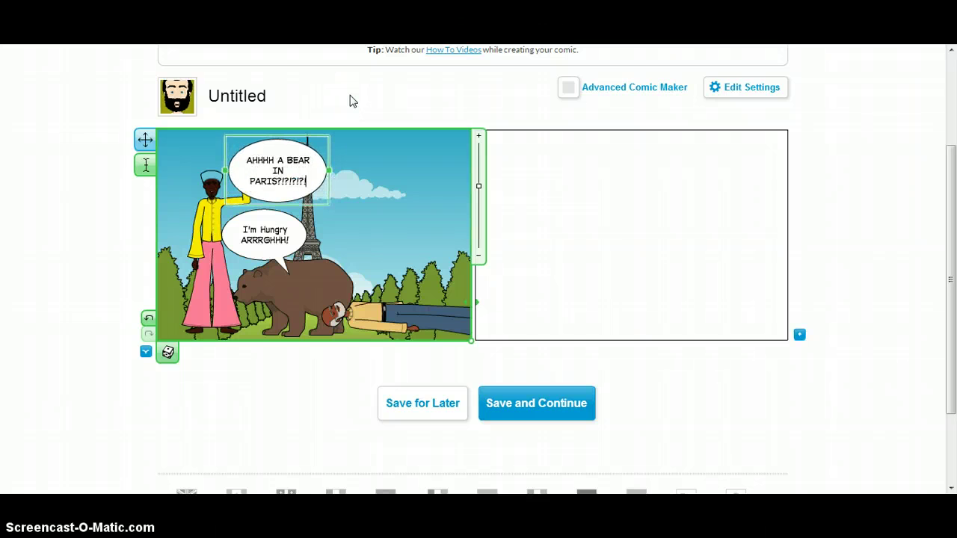
# Step: Point the upper bubble's tail at the standing character's mouth and deselect the bubble
pyautogui.click(268, 199)
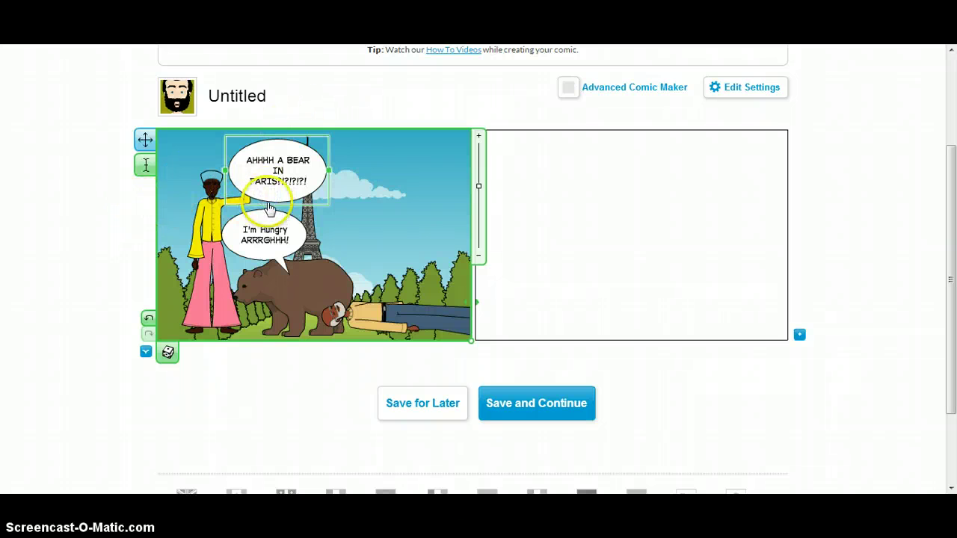
pyautogui.click(271, 208)
pyautogui.click(263, 197)
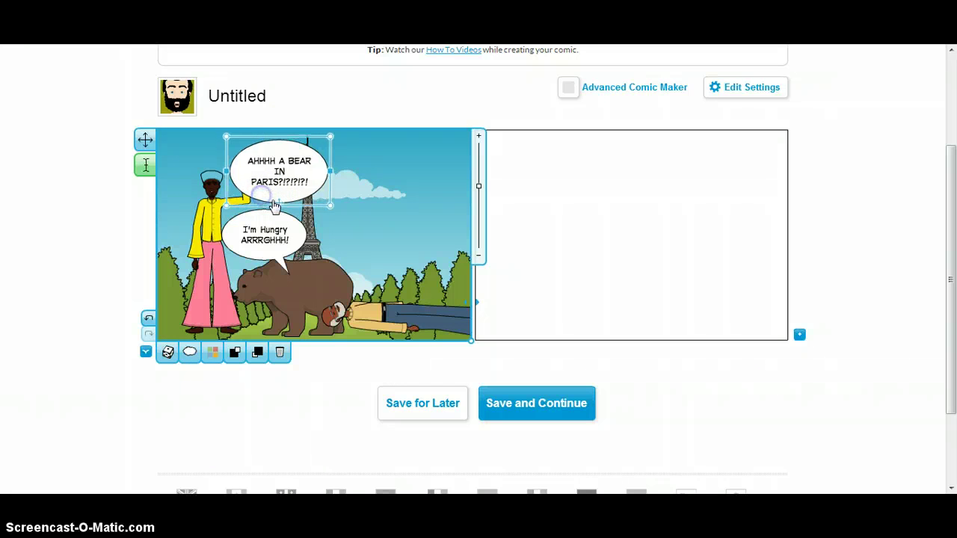
pyautogui.moveTo(229, 203); pyautogui.dragTo(211, 196)
pyautogui.click(83, 248)
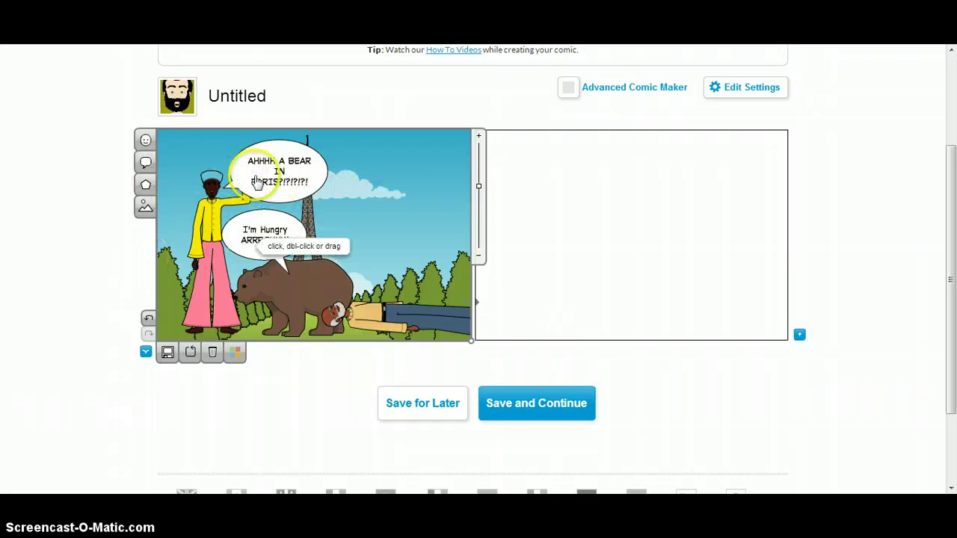
# Step: Try several cloud, spiky and rectangular shapes on the standing character's bubble, settling on the evenly spiked oval burst
pyautogui.click(272, 201)
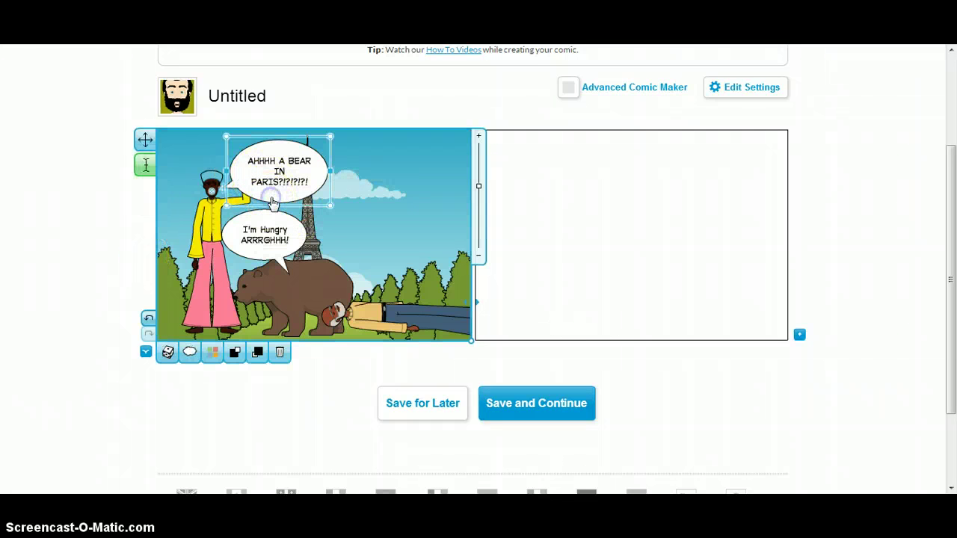
pyautogui.click(188, 354)
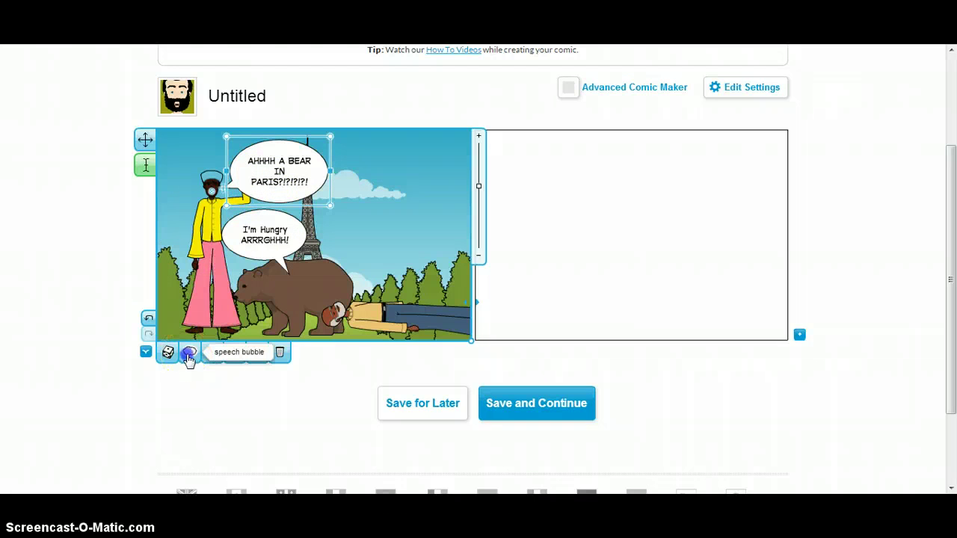
pyautogui.click(242, 266)
pyautogui.click(200, 317)
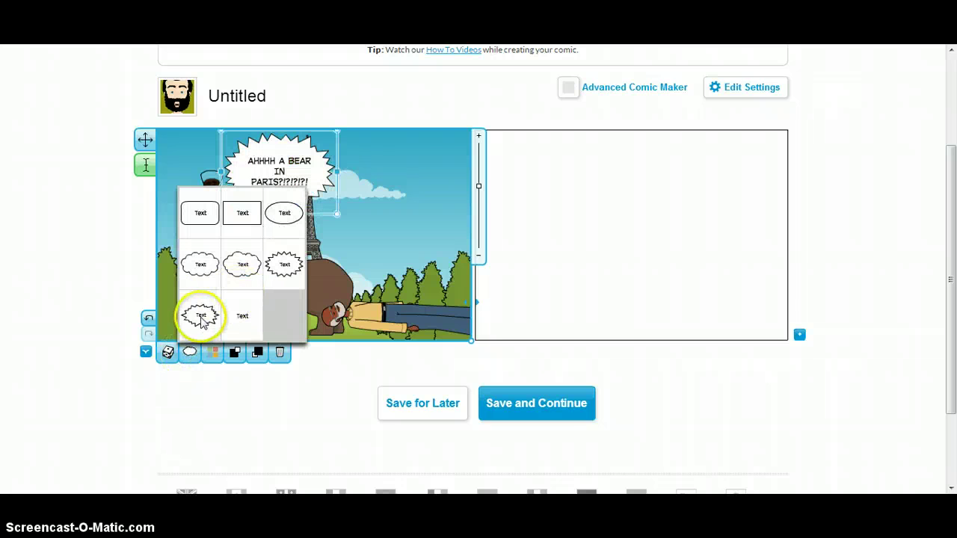
pyautogui.click(198, 264)
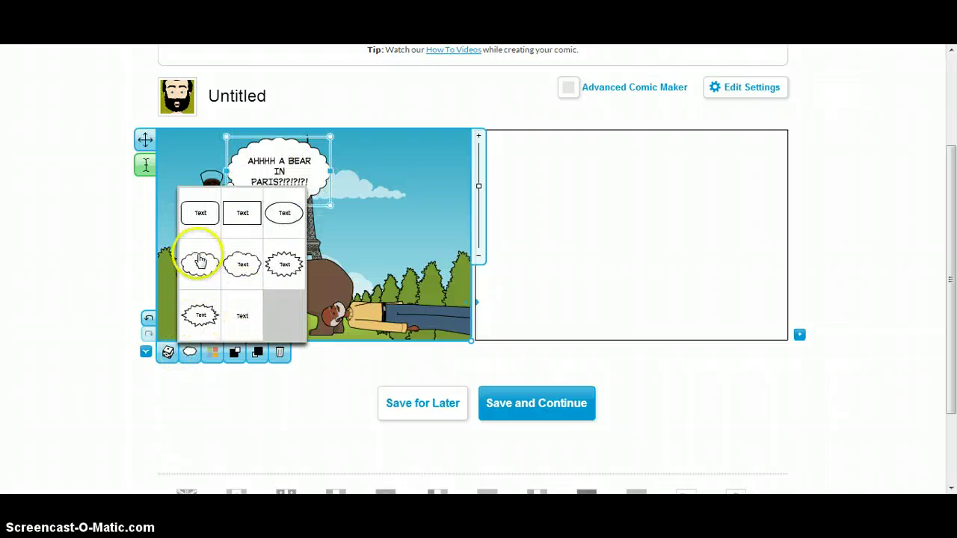
pyautogui.click(198, 301)
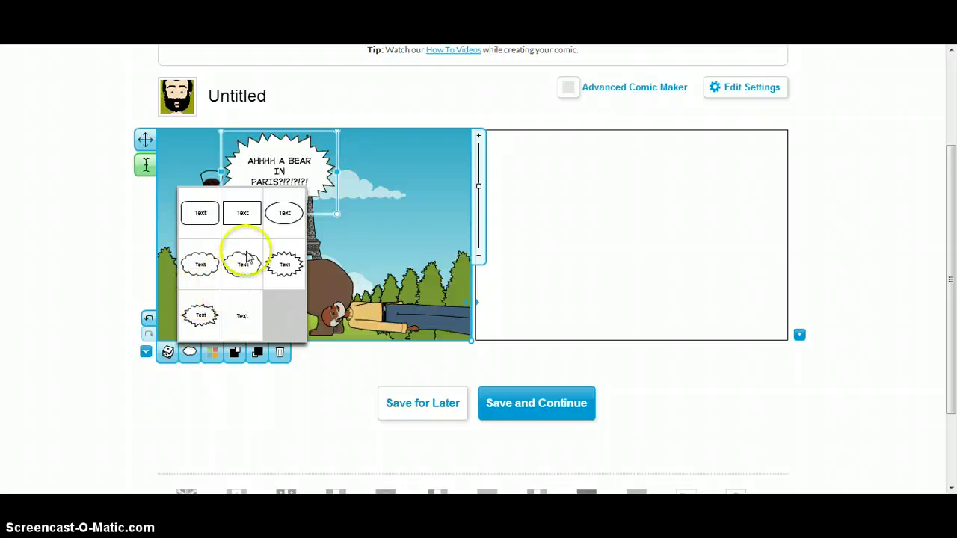
pyautogui.click(245, 214)
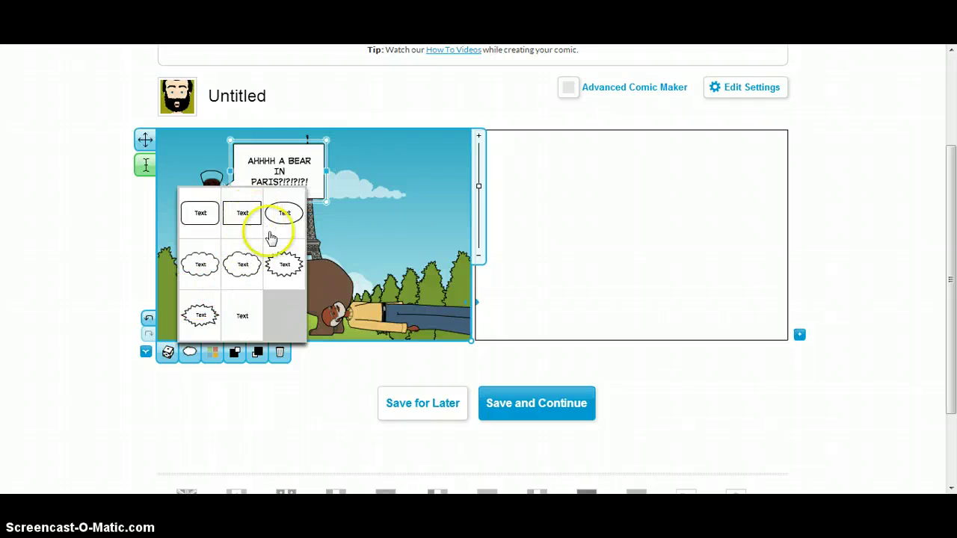
pyautogui.click(281, 266)
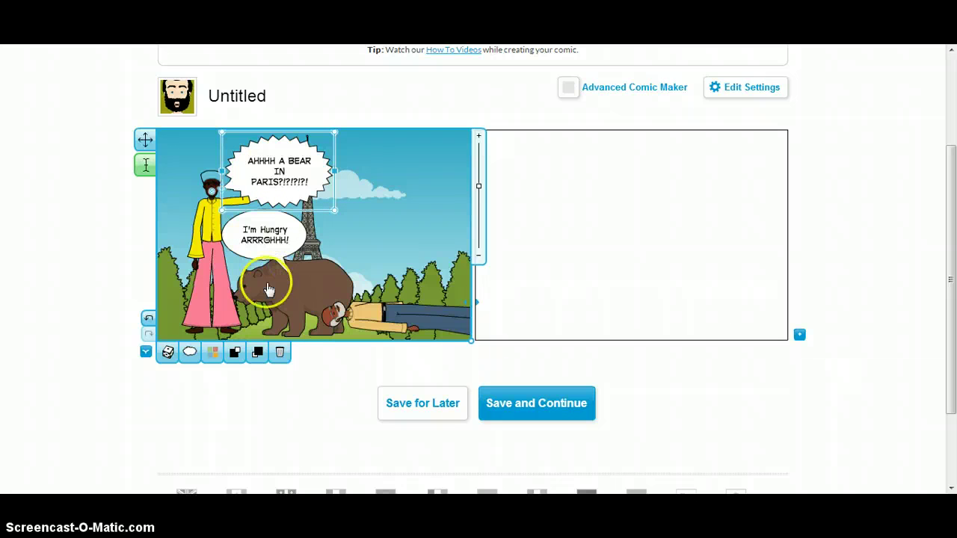
# Step: Colour the spiky bubble dark green, and move it forward and back again in the layer order
pyautogui.click(212, 355)
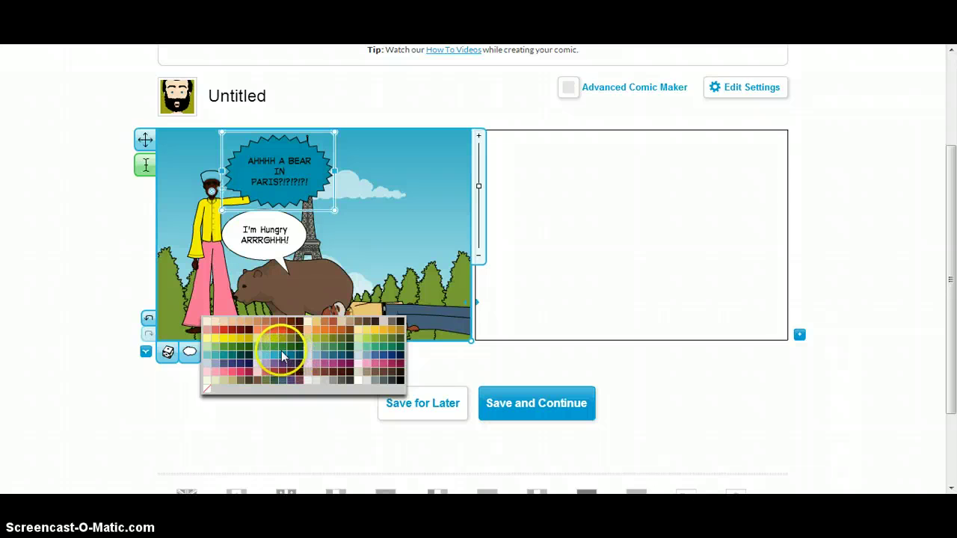
pyautogui.click(285, 352)
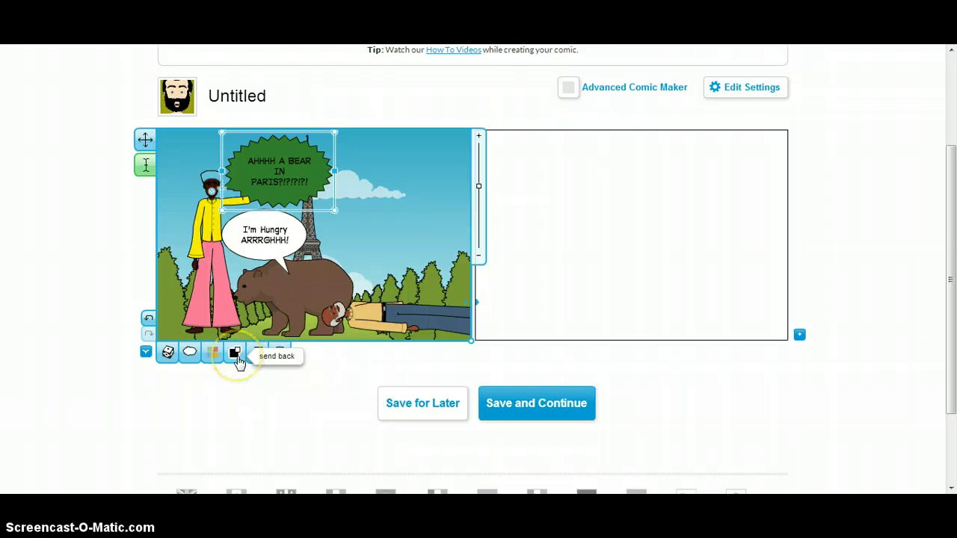
pyautogui.click(257, 357)
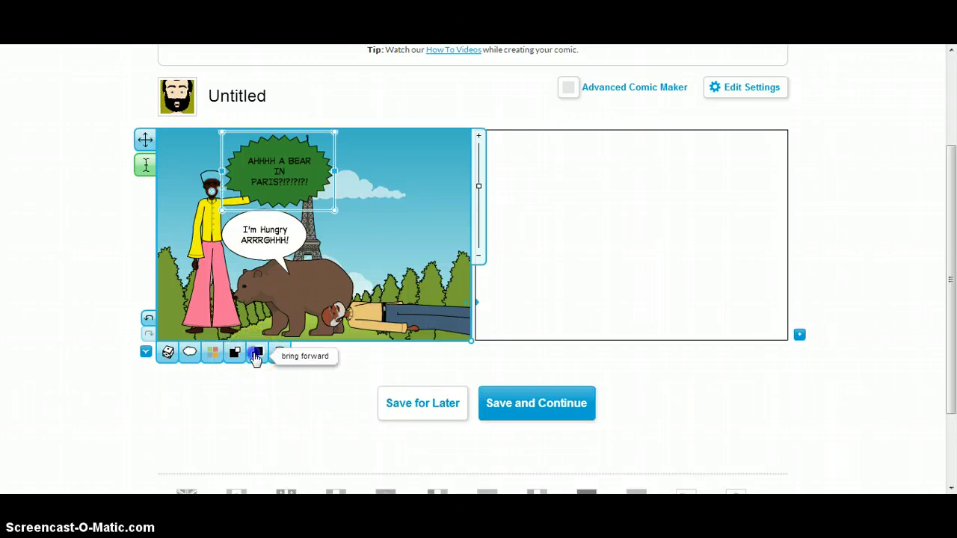
pyautogui.click(237, 354)
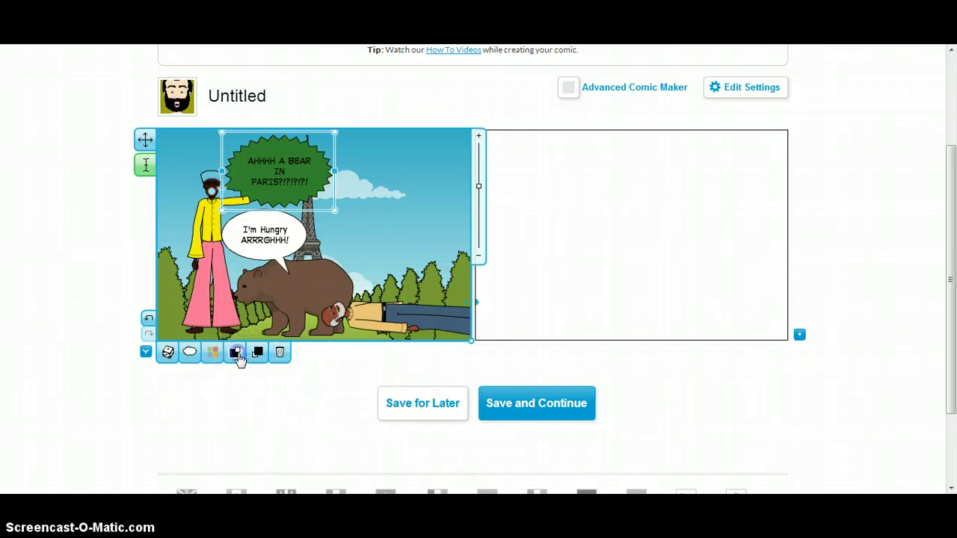
# Step: Replace the dark green bubble's text with a random phrase
pyautogui.click(172, 358)
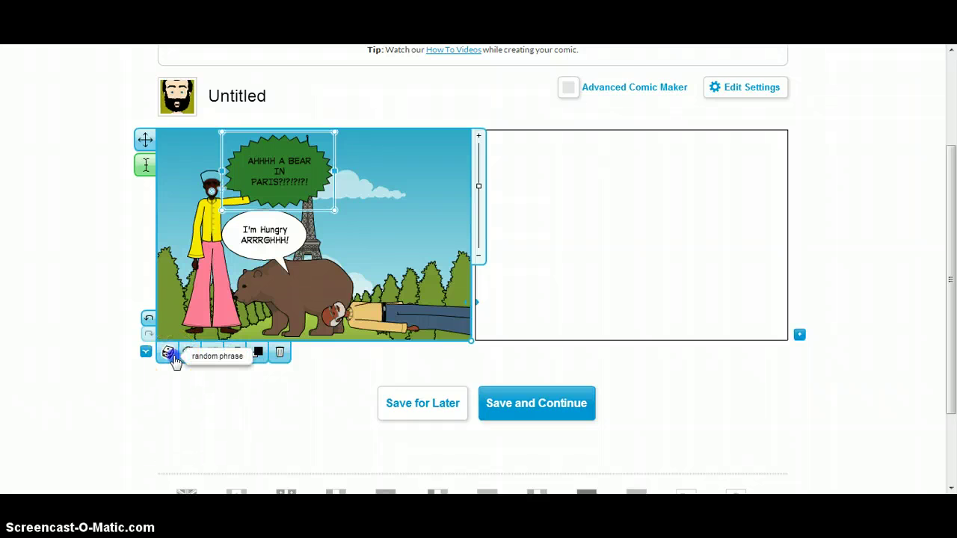
pyautogui.click(173, 358)
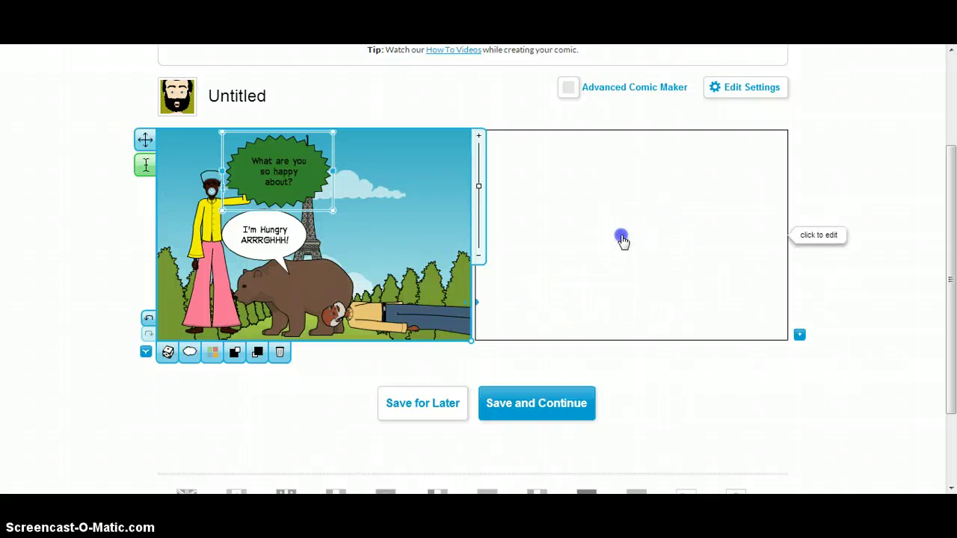
# Step: Open the empty second panel for editing and fill it with a copy of the first panel's scene
pyautogui.click(572, 250)
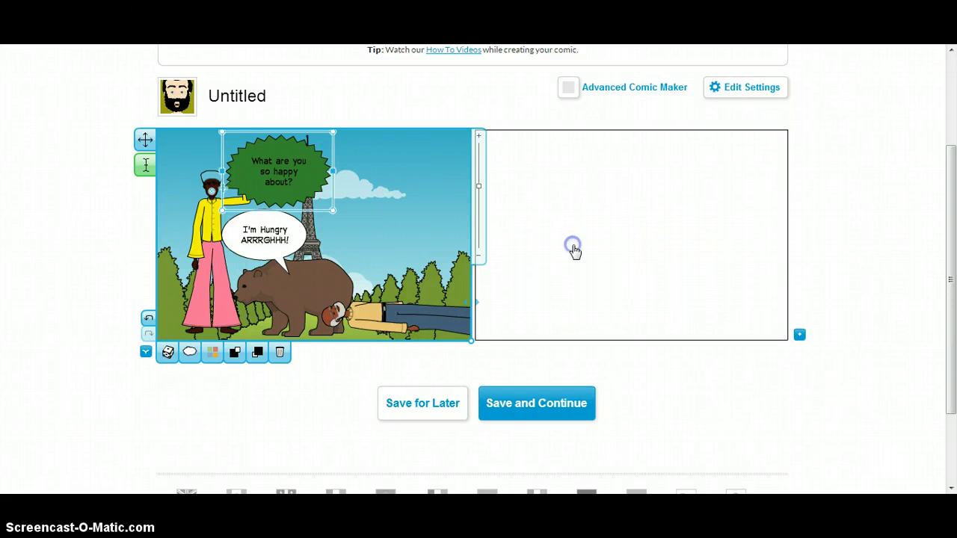
pyautogui.click(603, 252)
pyautogui.click(277, 417)
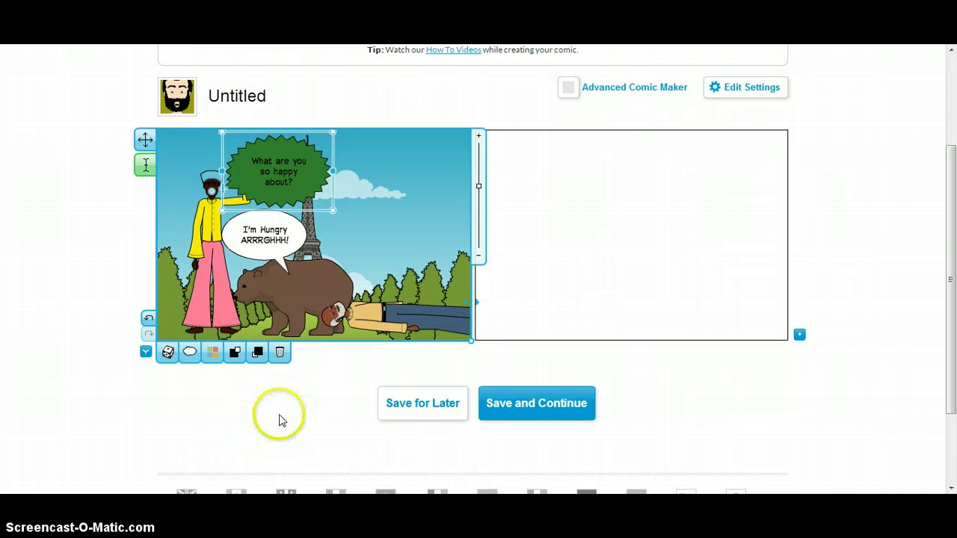
pyautogui.click(670, 276)
pyautogui.click(637, 253)
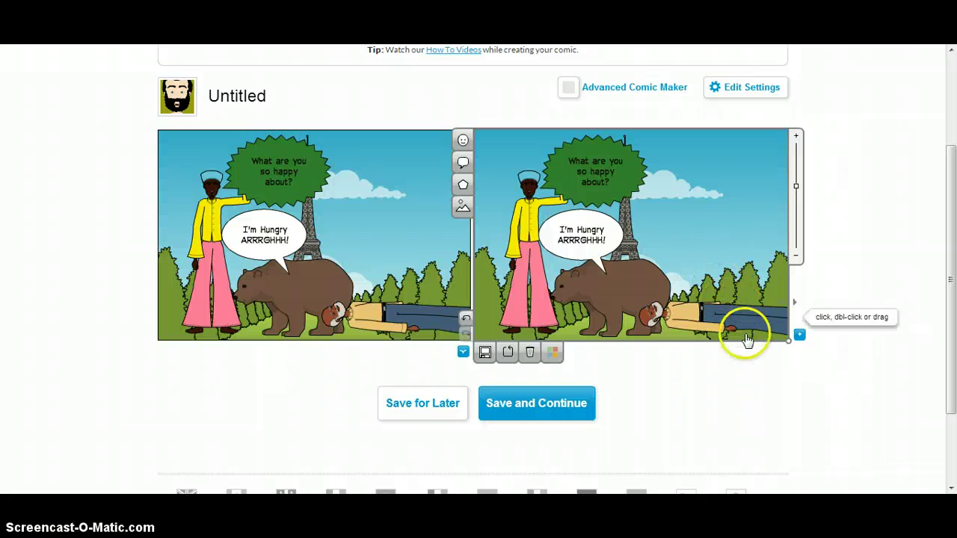
# Step: Clear the second panel, give it the preset Eiffel Tower background, and deselect the background
pyautogui.click(527, 356)
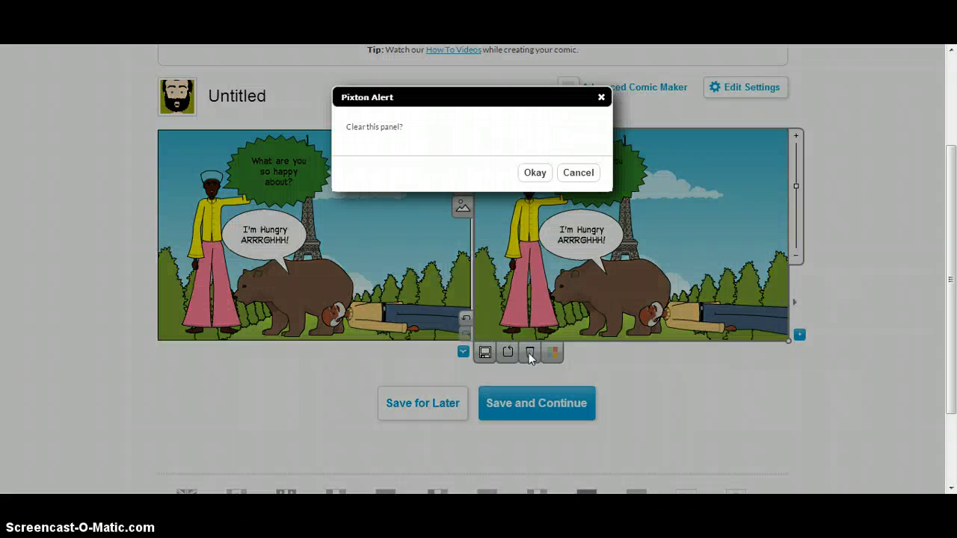
pyautogui.click(535, 173)
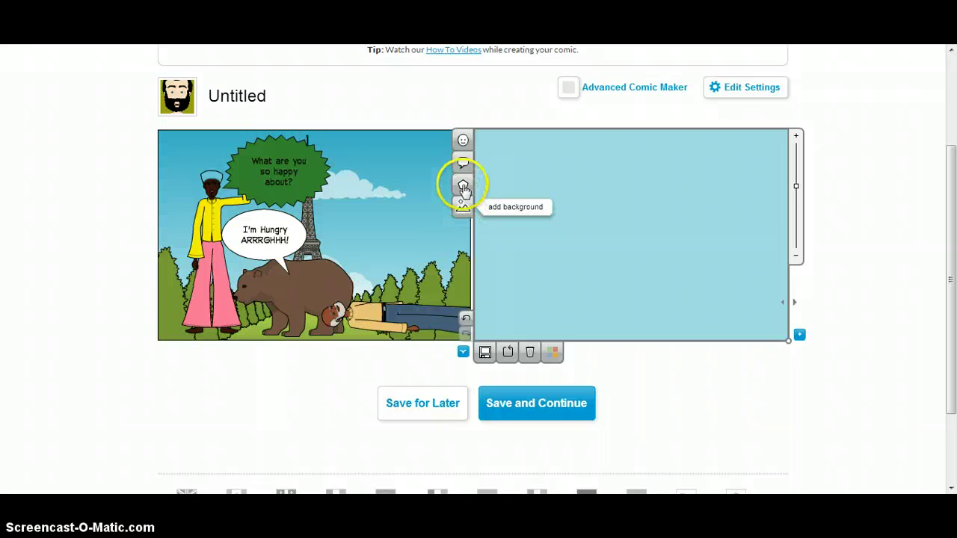
pyautogui.click(463, 205)
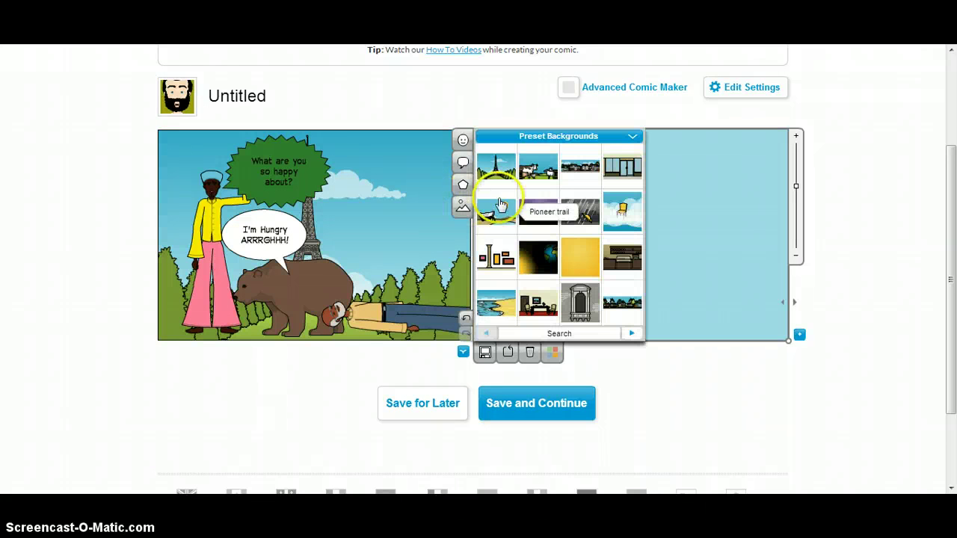
pyautogui.click(504, 169)
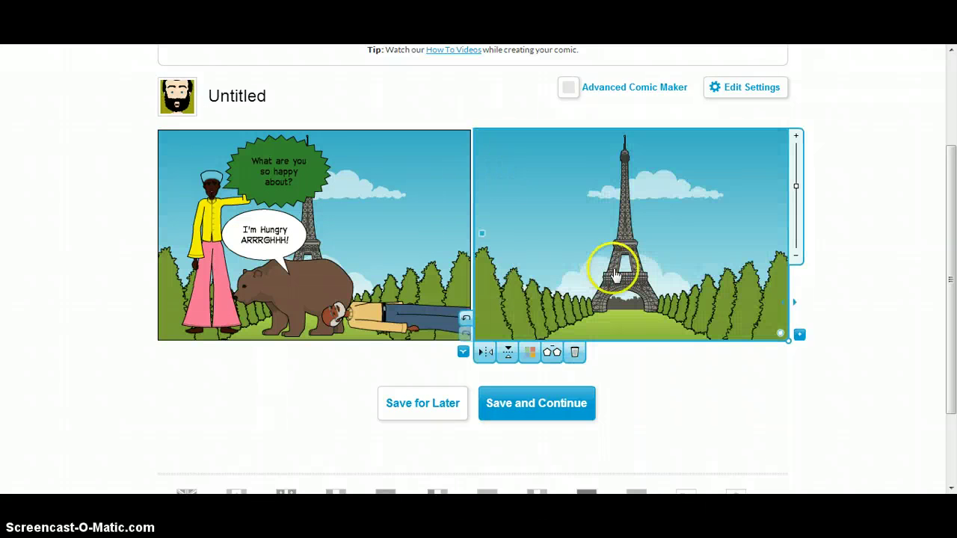
pyautogui.click(316, 402)
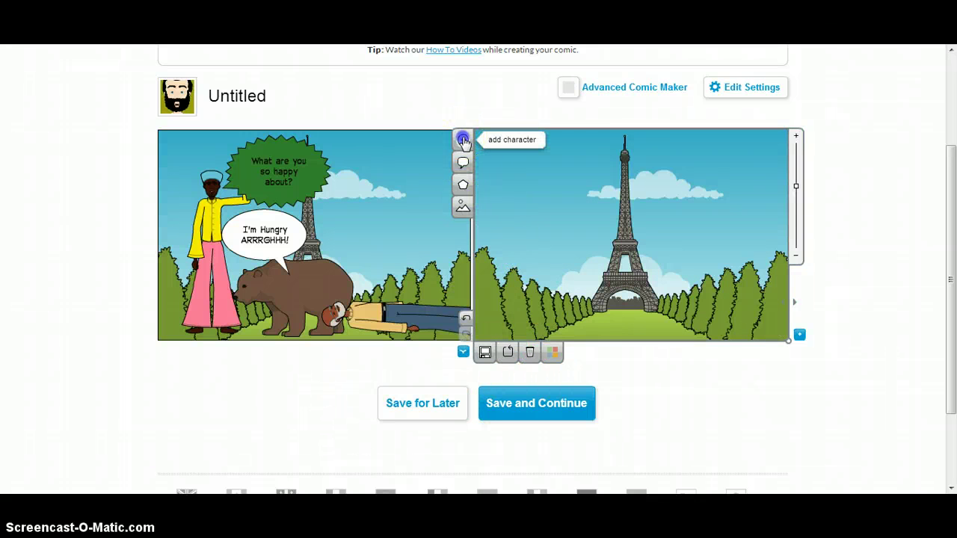
# Step: Add the preset white-bearded man in the tan sweater to the second panel and stand him to the right of the Eiffel Tower
pyautogui.click(464, 141)
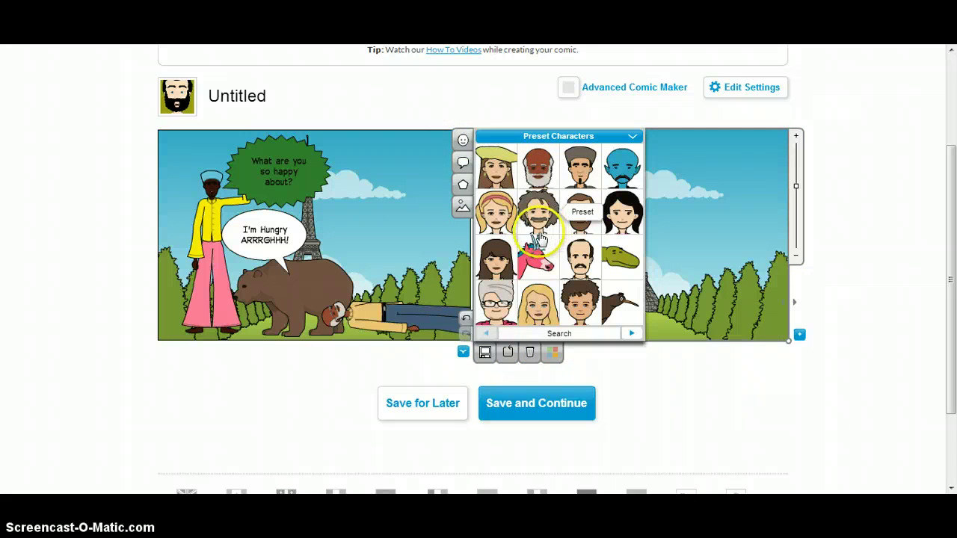
pyautogui.click(555, 135)
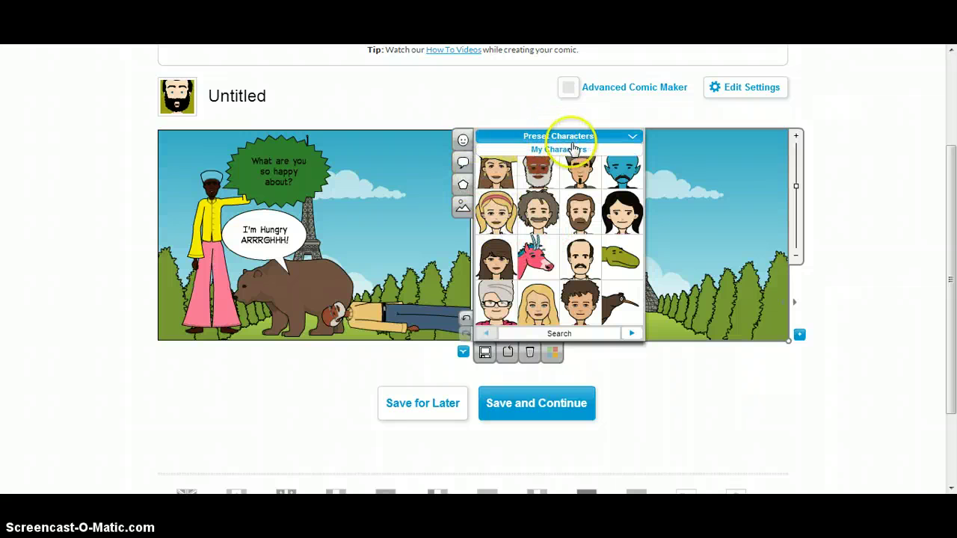
pyautogui.click(568, 136)
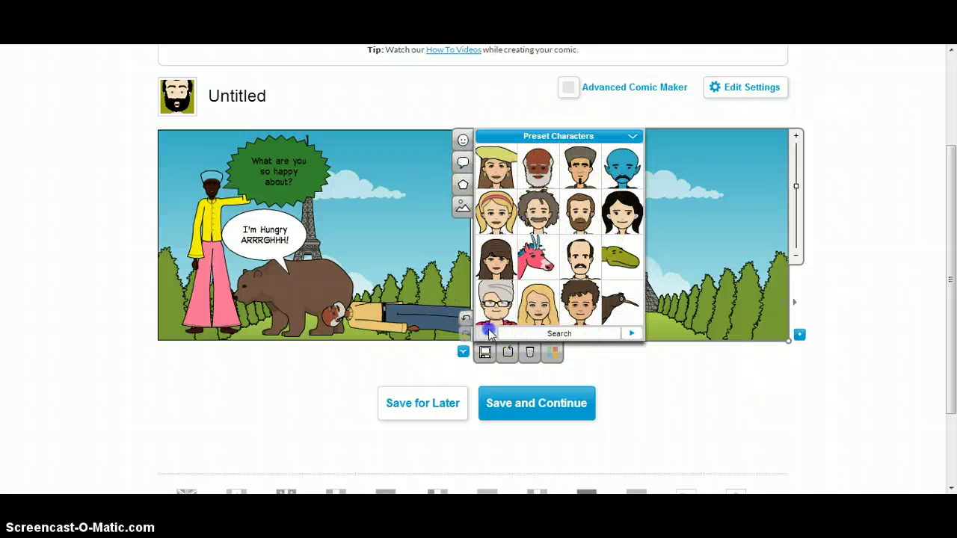
pyautogui.click(628, 336)
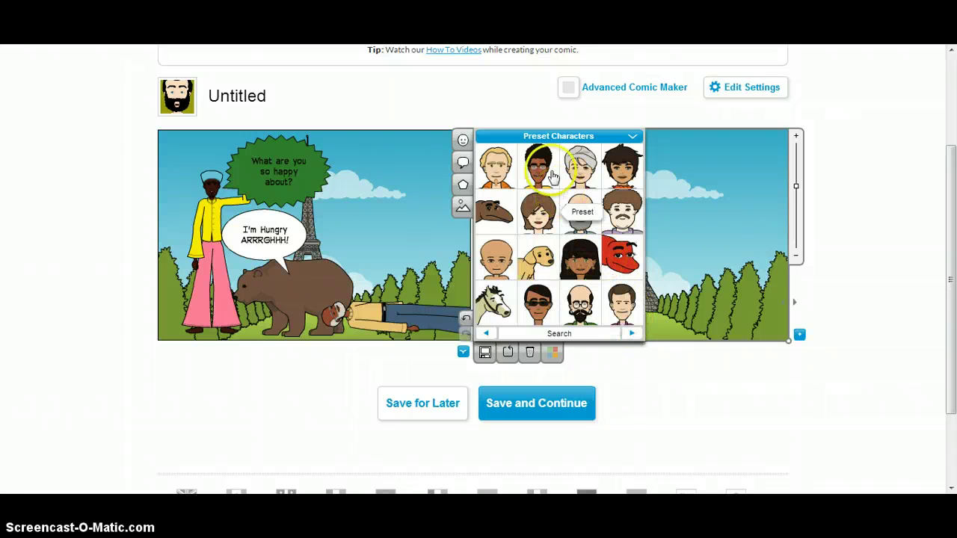
pyautogui.click(548, 169)
pyautogui.click(491, 329)
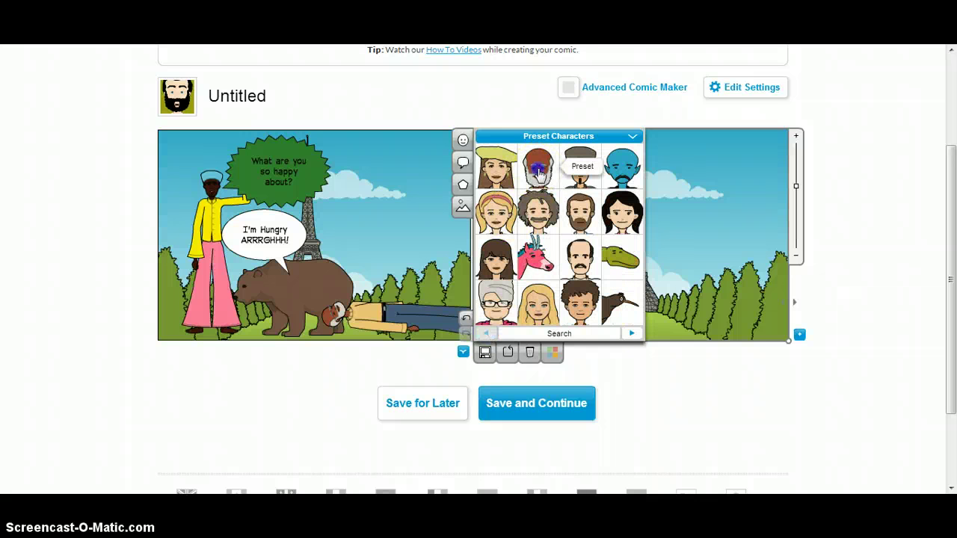
pyautogui.click(540, 172)
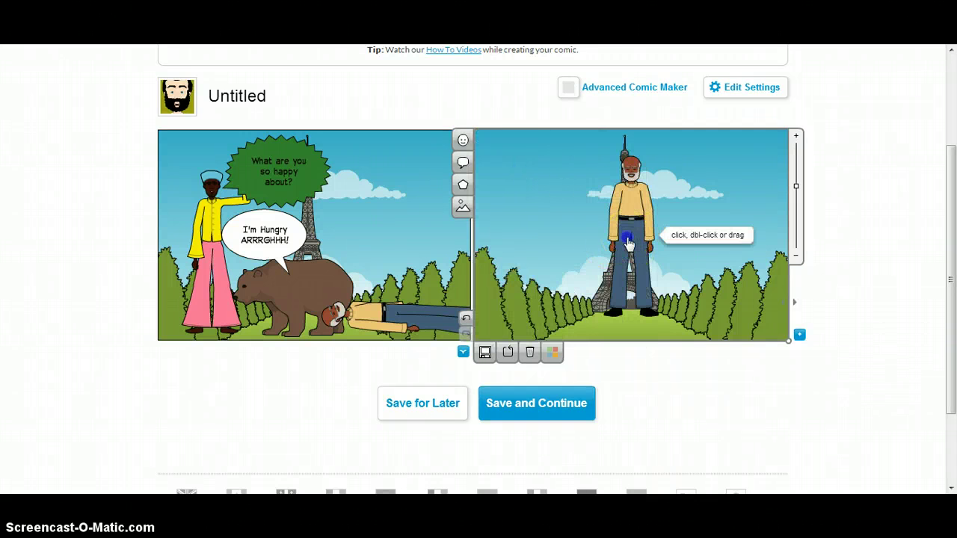
pyautogui.moveTo(629, 243); pyautogui.dragTo(705, 261)
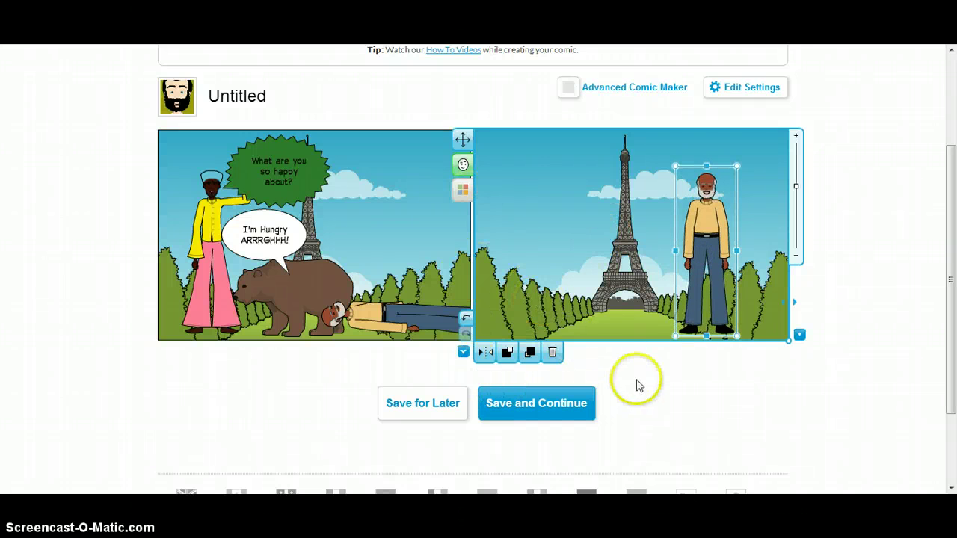
pyautogui.click(684, 371)
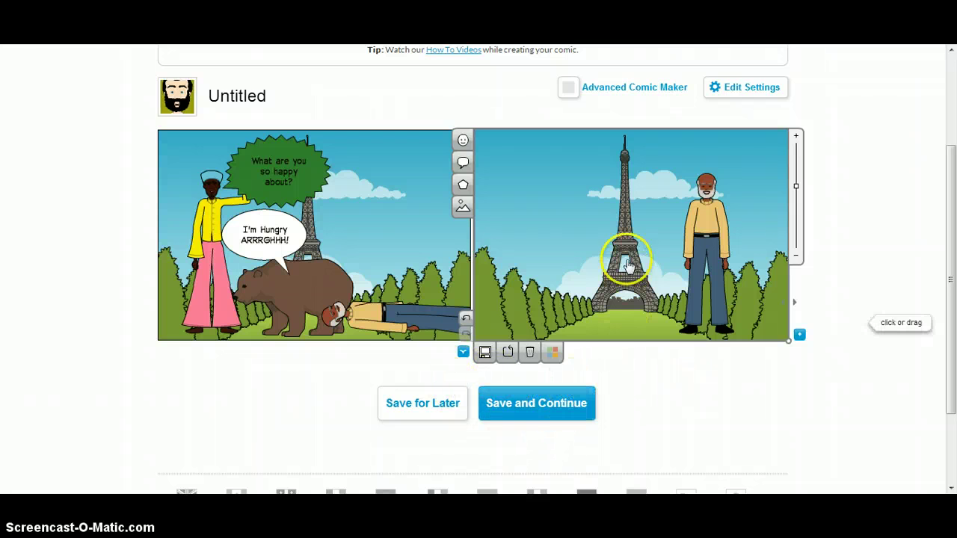
# Step: Save the two-panel comic, continue to its settings and title it BEAR IN PARIS
pyautogui.click(535, 419)
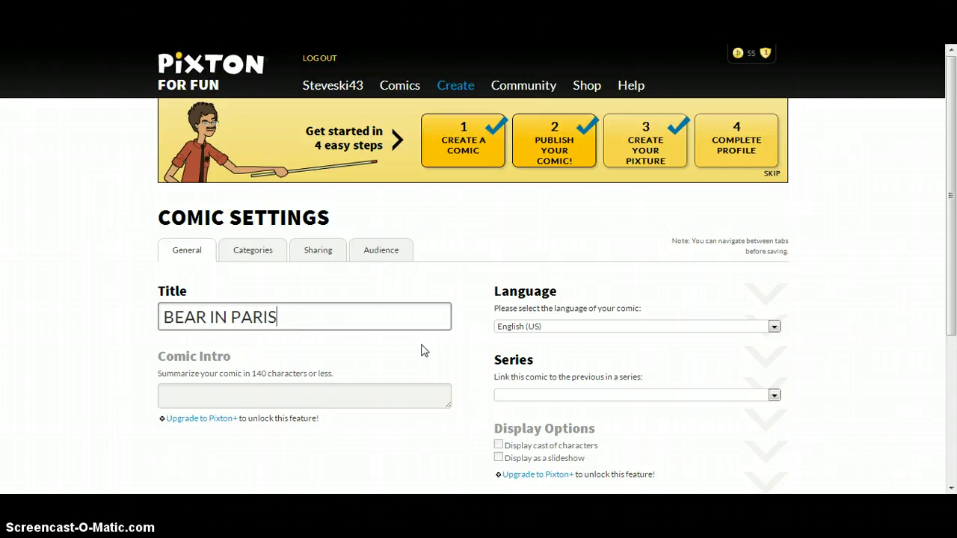
pyautogui.click(132, 314)
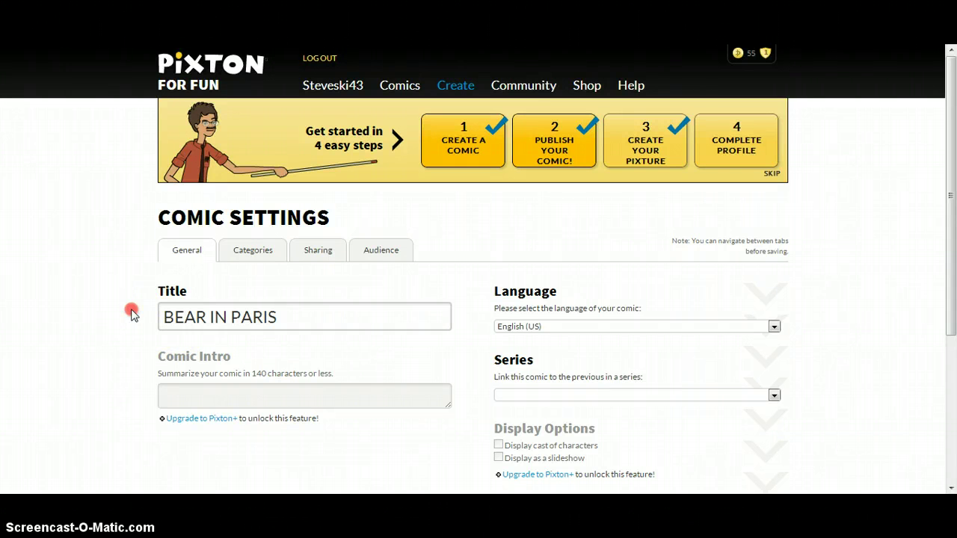
pyautogui.scroll(-3, 132, 321)
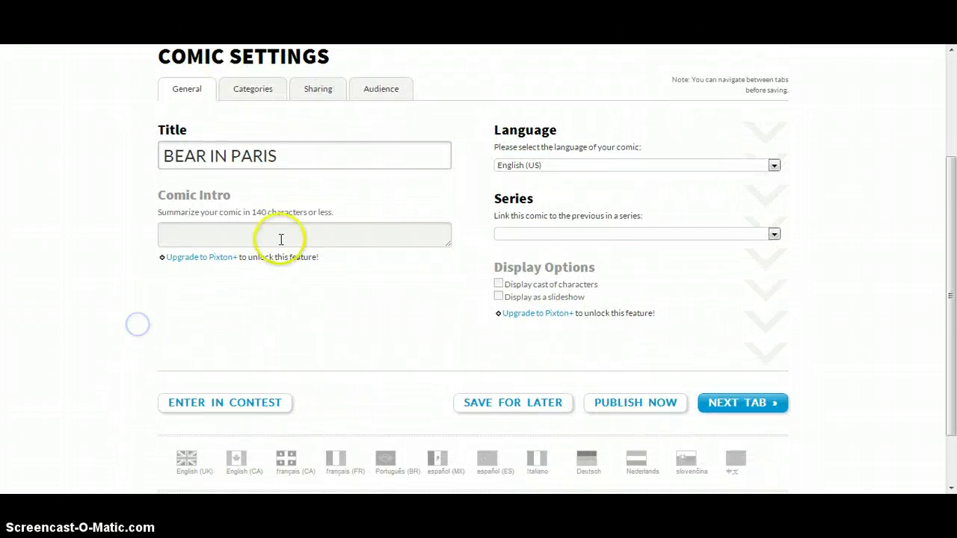
# Step: File the comic under the Crime category and allow others to remix it
pyautogui.click(247, 101)
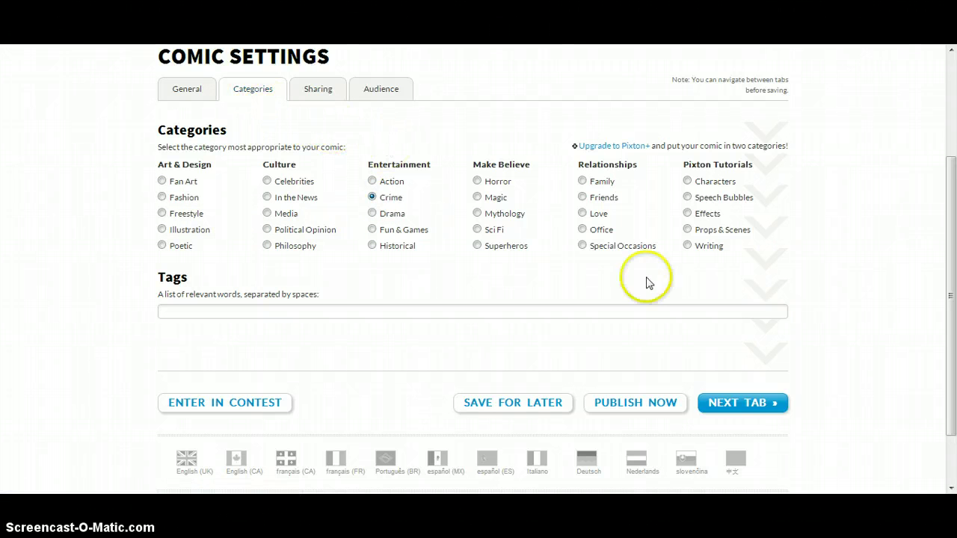
pyautogui.click(757, 404)
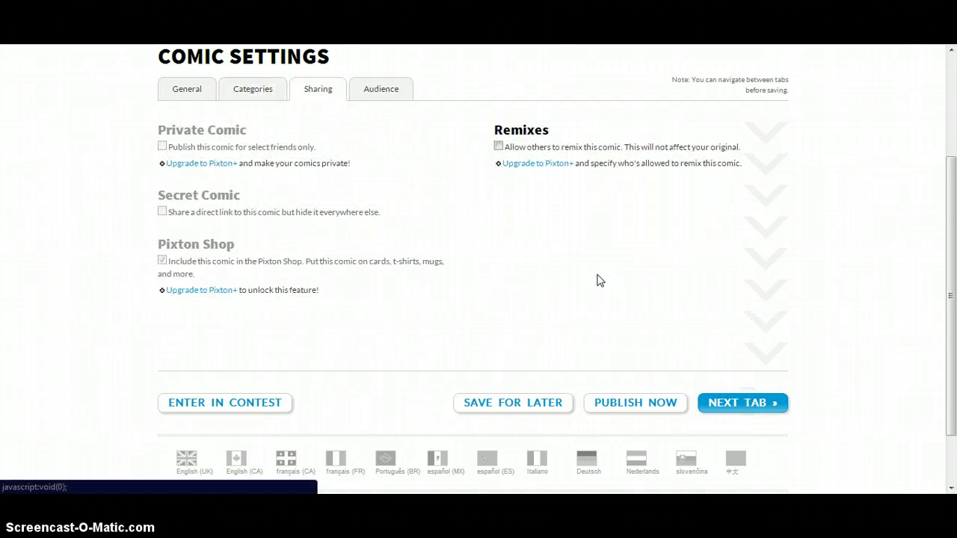
pyautogui.click(499, 147)
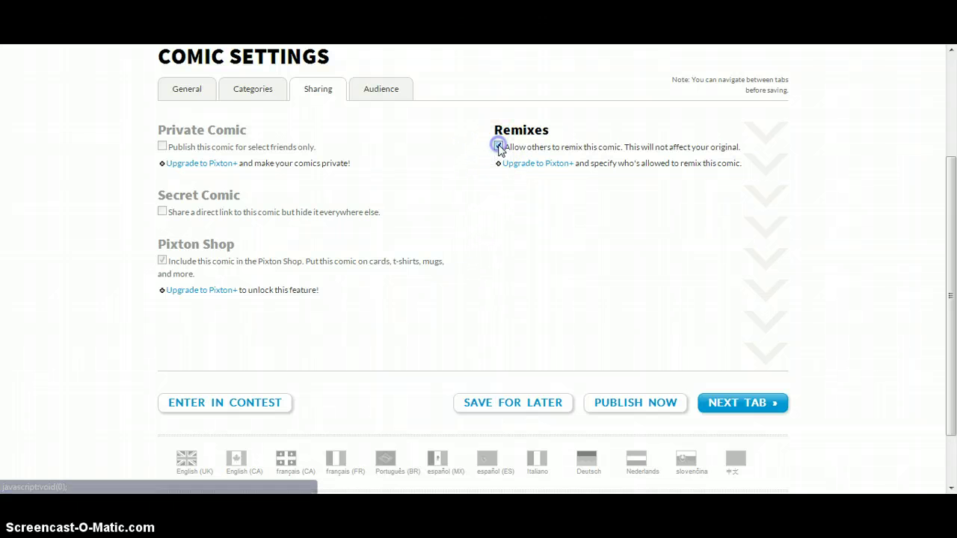
# Step: Keep the intended audience as Kids & Adults and publish the comic
pyautogui.click(761, 408)
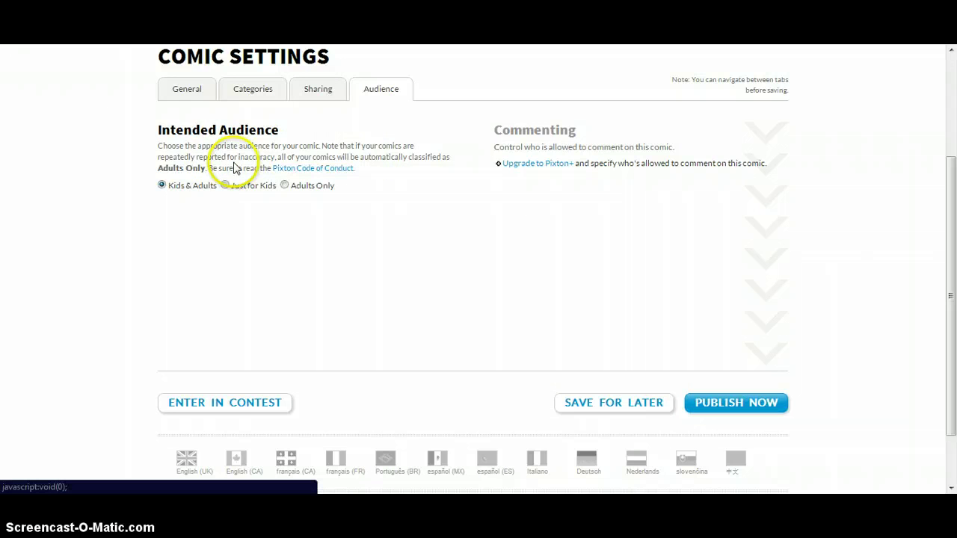
pyautogui.middleClick(71, 208)
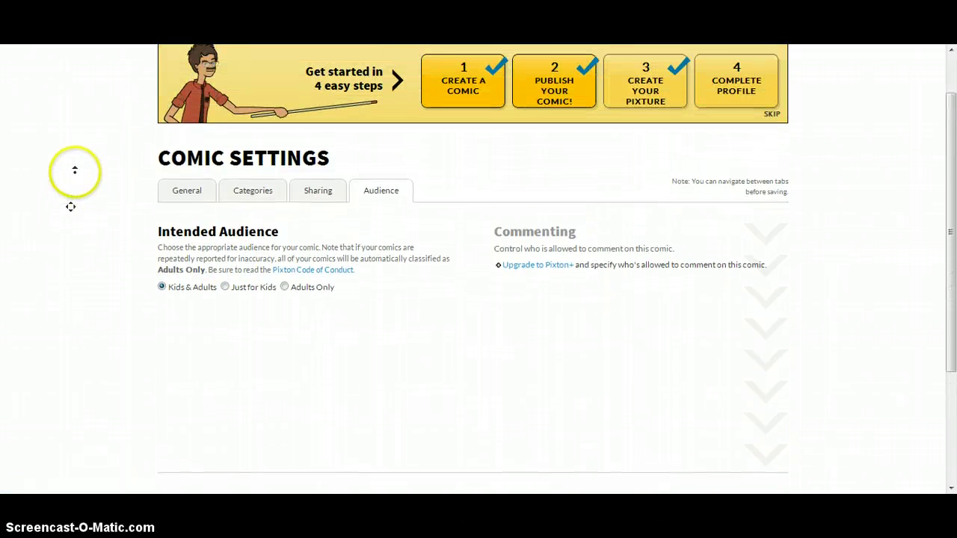
pyautogui.click(75, 174)
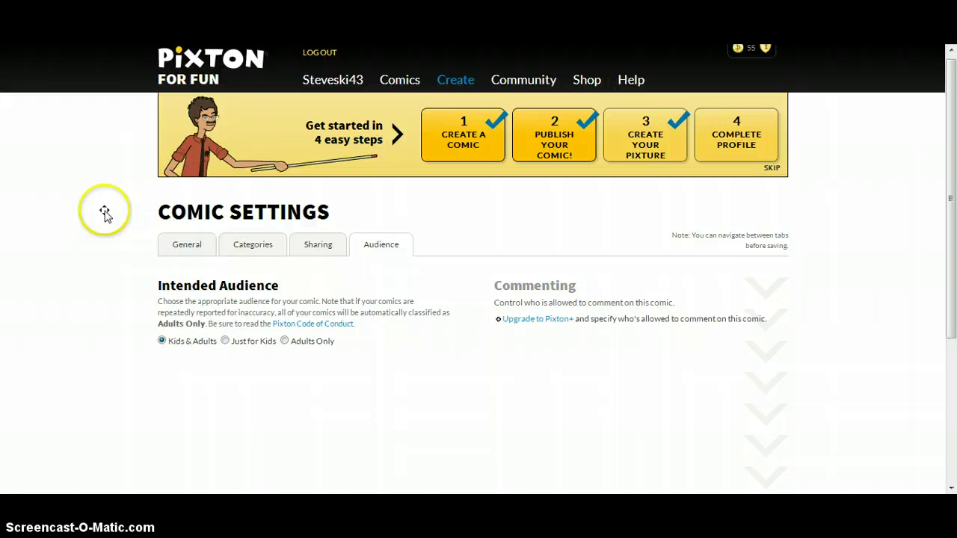
pyautogui.scroll(1, 105, 212)
pyautogui.scroll(-5, 105, 211)
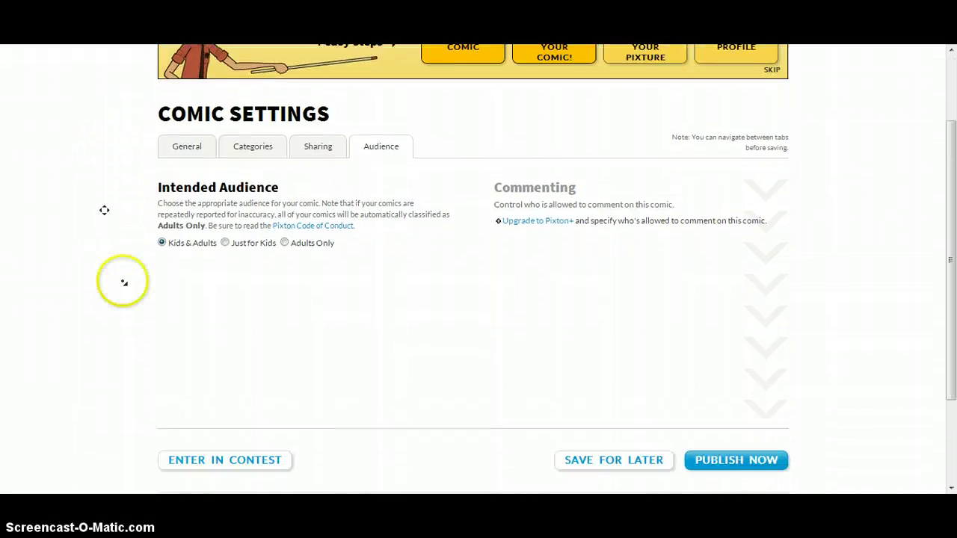
pyautogui.click(126, 288)
pyautogui.click(722, 336)
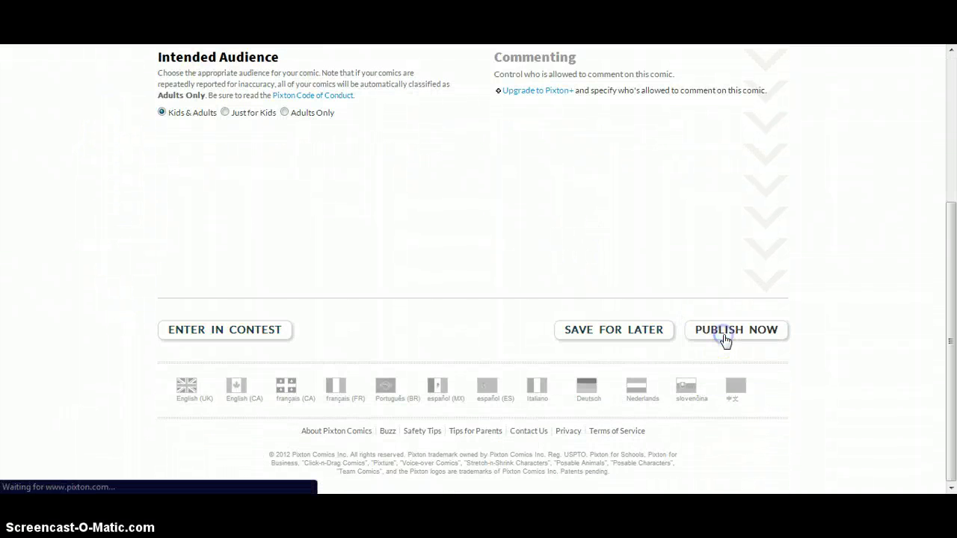
pyautogui.click(719, 336)
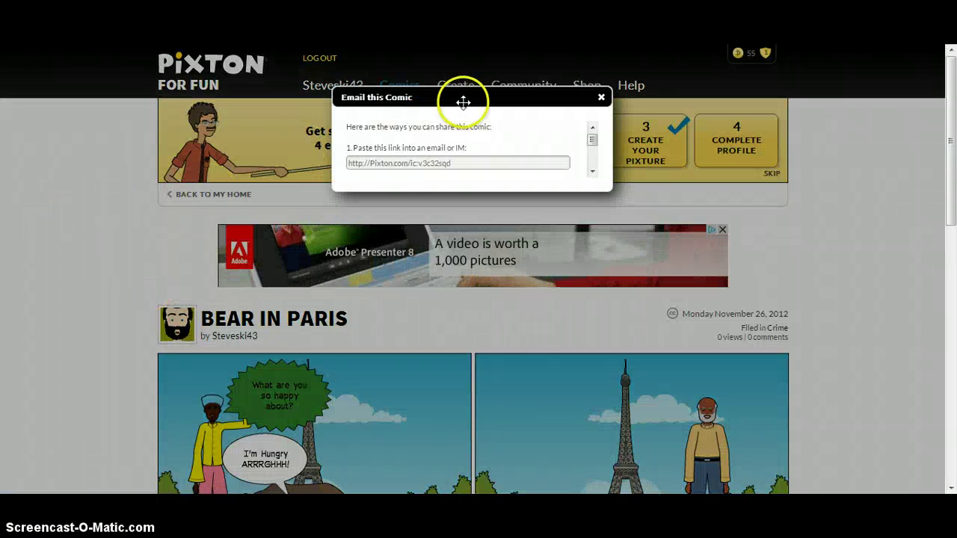
# Step: Dismiss the email sharing dialog and look over the published comic's page
pyautogui.click(603, 97)
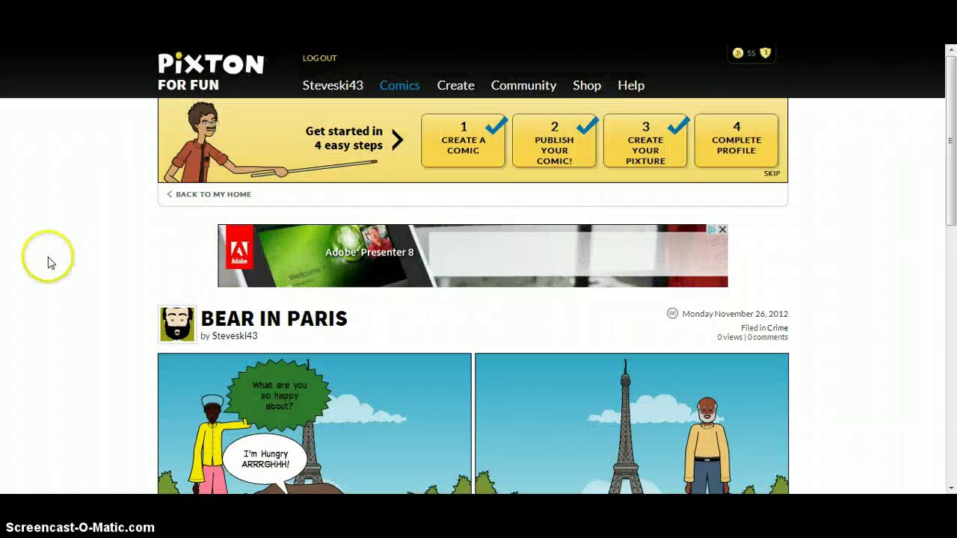
pyautogui.scroll(-3, 48, 262)
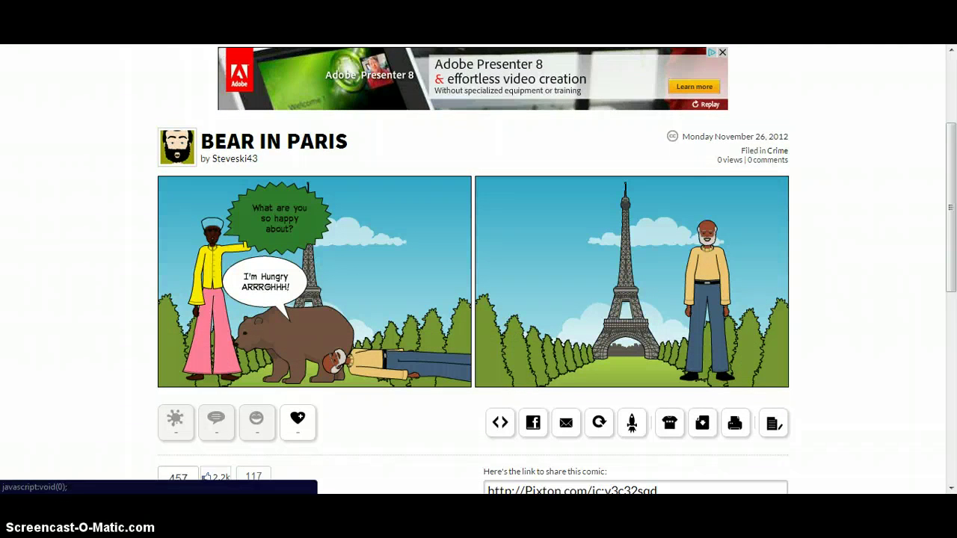
pyautogui.middleClick(22, 316)
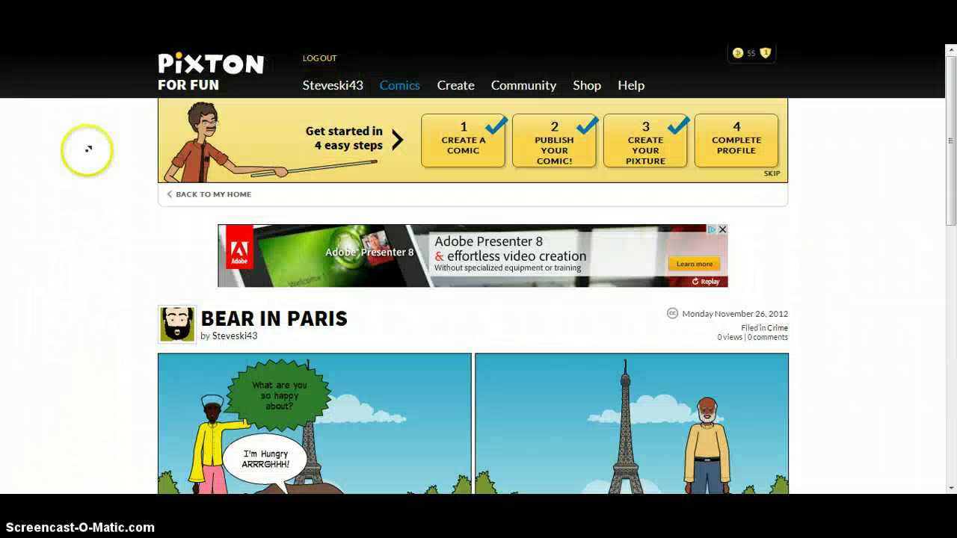
pyautogui.click(93, 208)
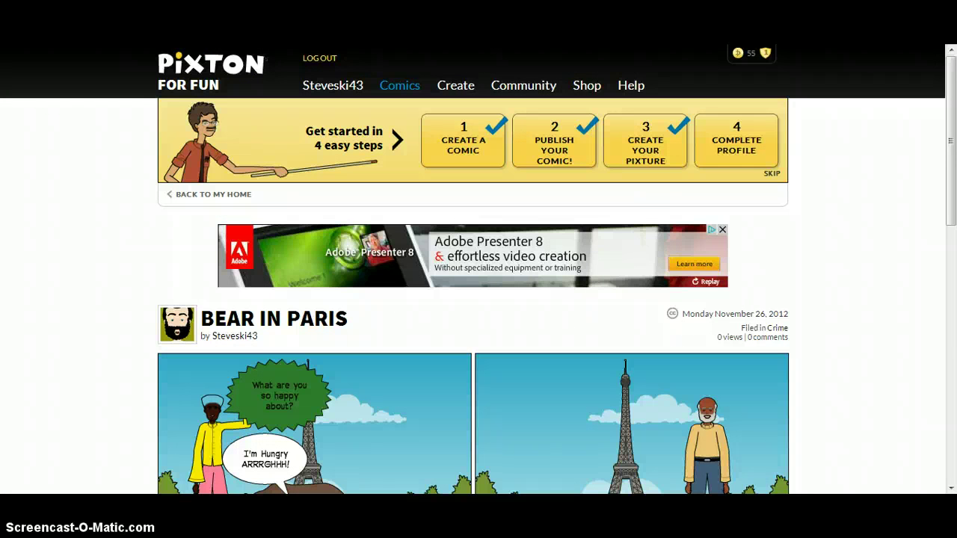
# Step: Go to pixton.com and open the Pixton for Schools overview
pyautogui.write('pixton.com')
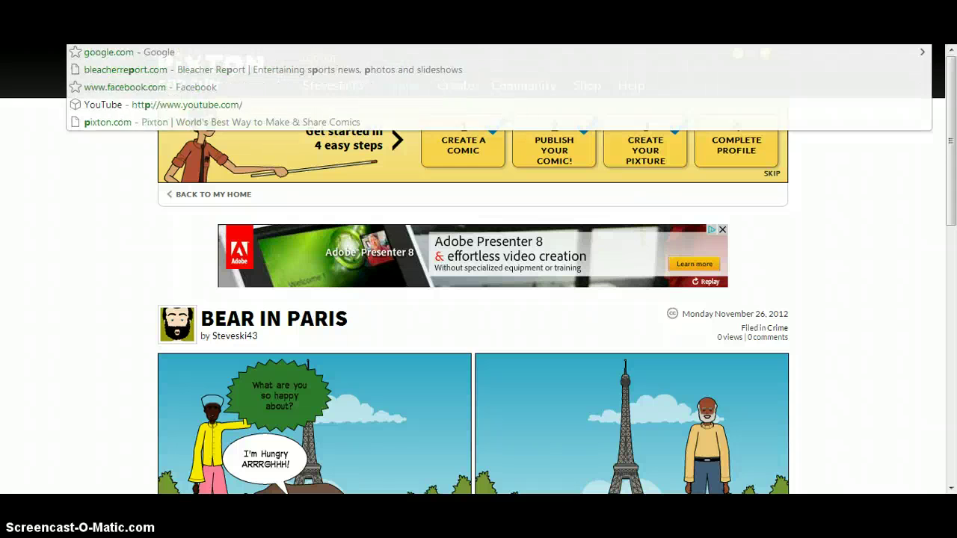
pyautogui.press('Return')
pyautogui.write('pixton.com')
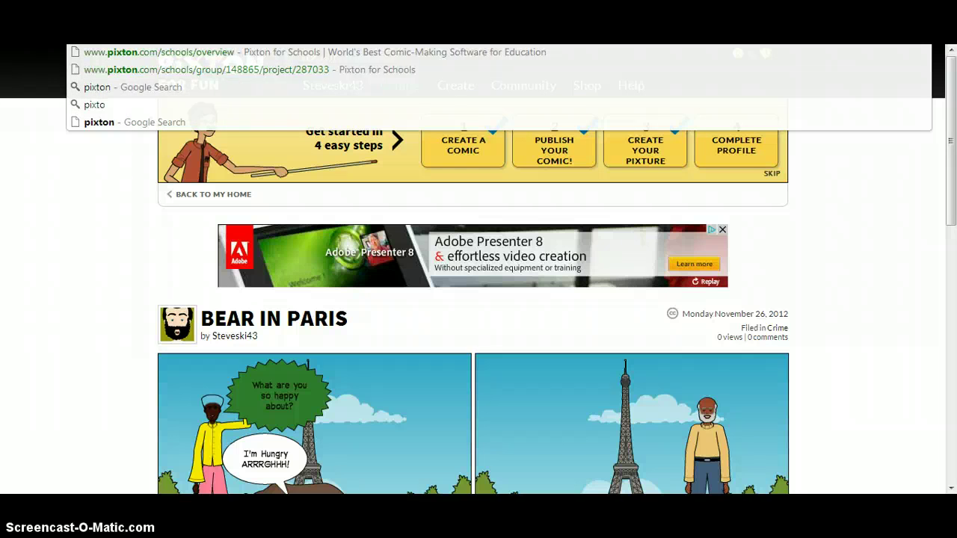
pyautogui.press('Return')
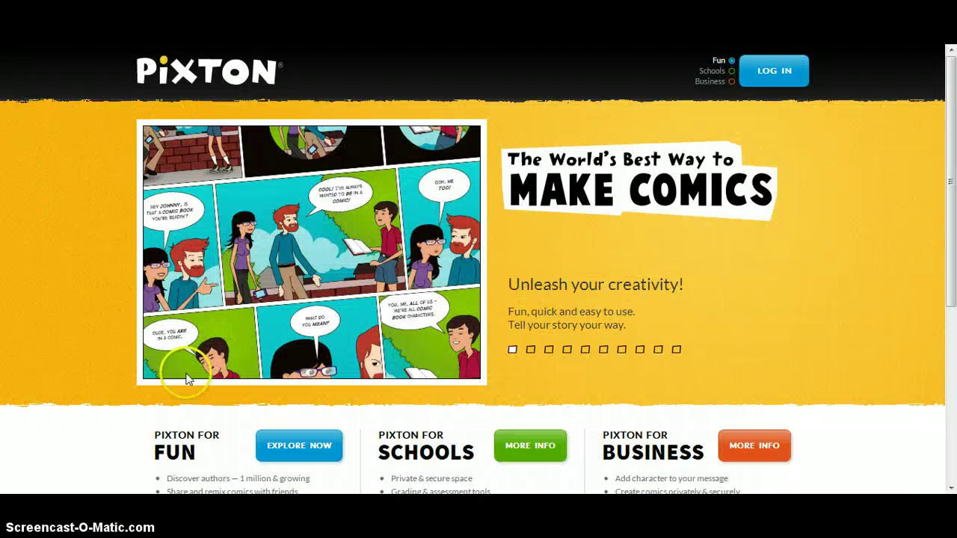
pyautogui.click(522, 454)
pyautogui.click(687, 351)
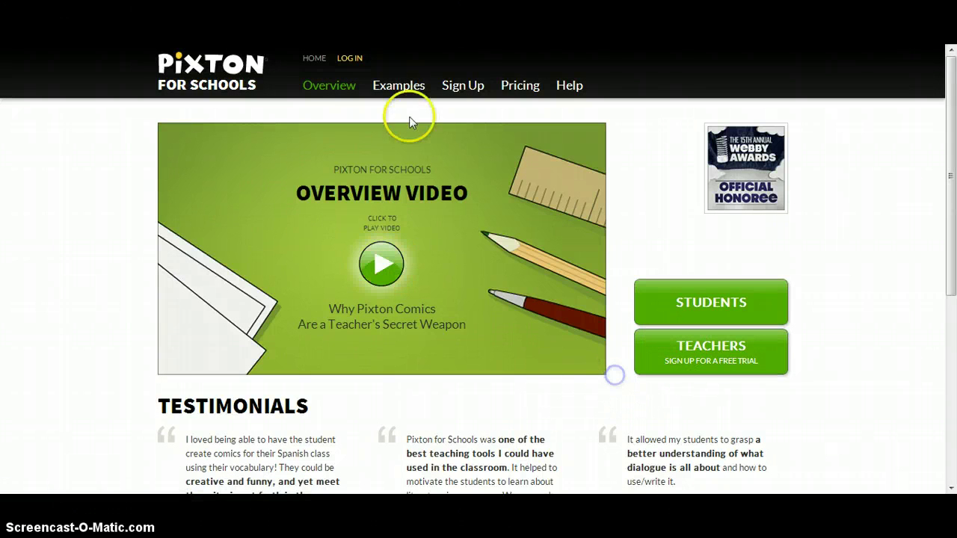
# Step: Log in to Pixton for Schools with the account's e-mail address and password
pyautogui.click(347, 60)
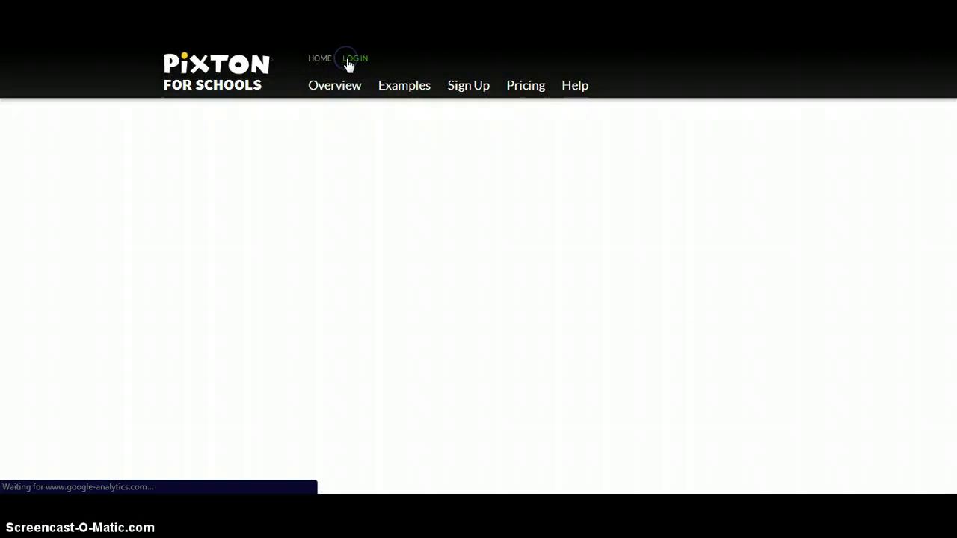
pyautogui.write('sjs')
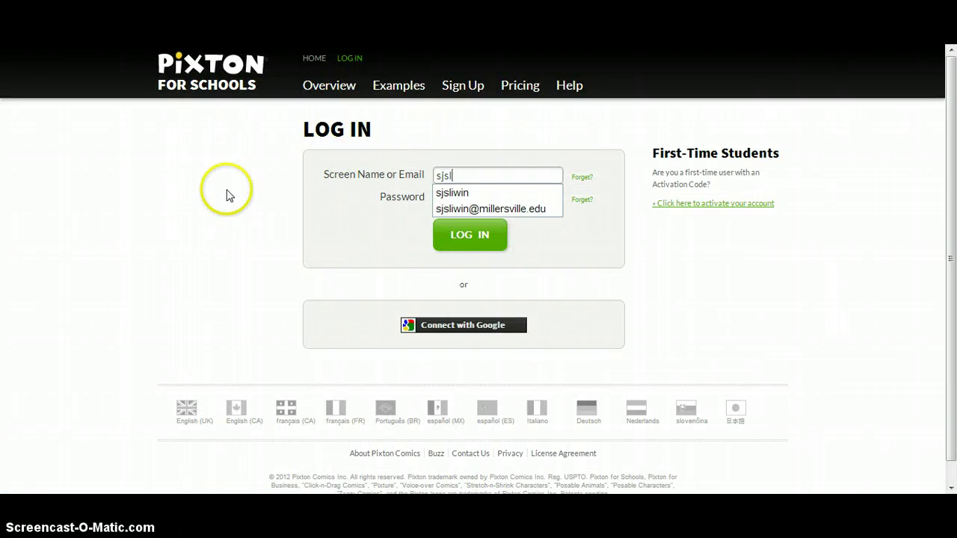
pyautogui.write('l')
pyautogui.press('Down')
pyautogui.press('Down')
pyautogui.press('Tab')
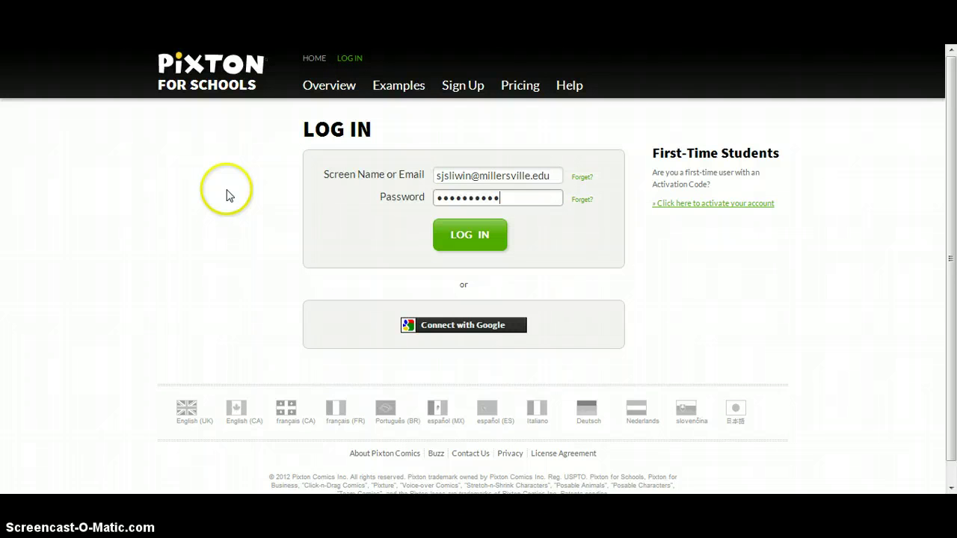
pyautogui.press('Return')
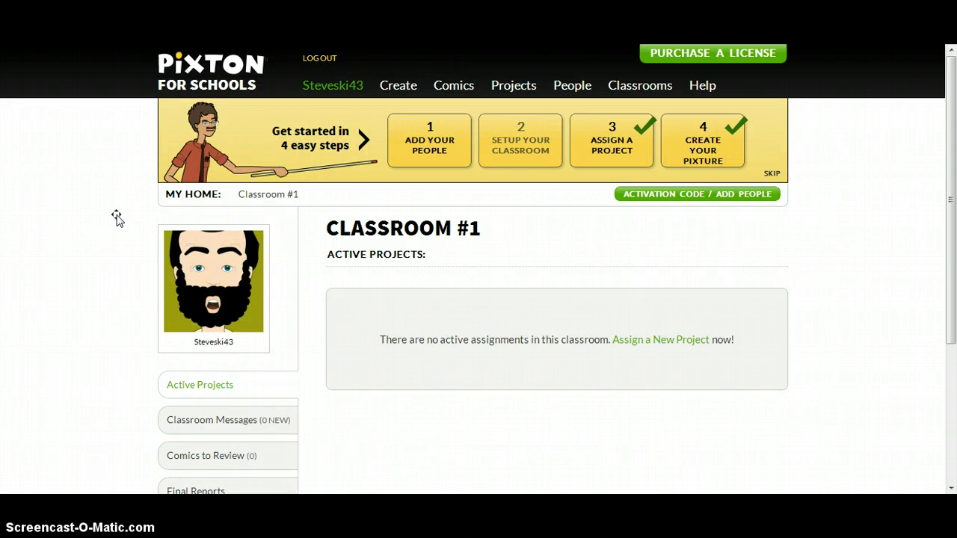
# Step: Look over the Classroom #1 home page with its active projects, messages, comics to review and final reports
pyautogui.middleClick(116, 215)
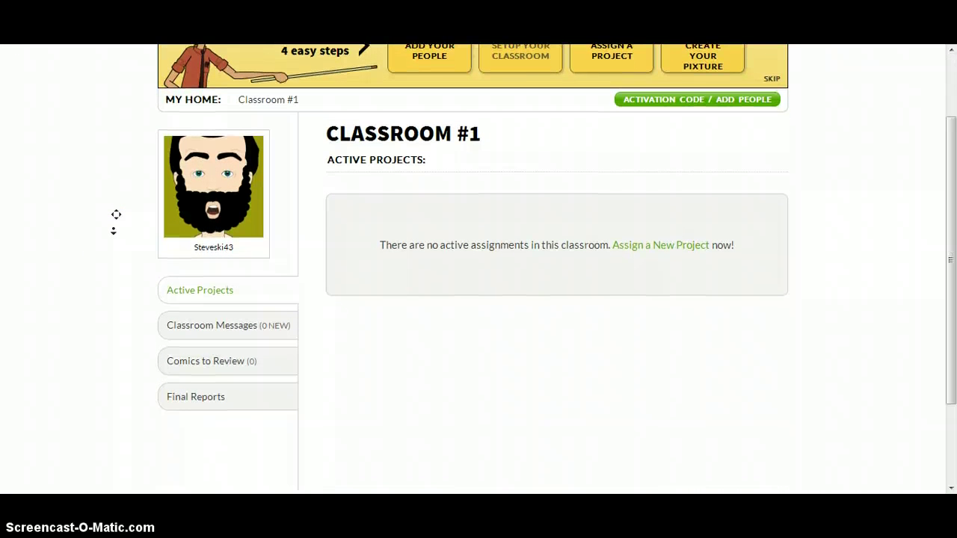
pyautogui.click(110, 214)
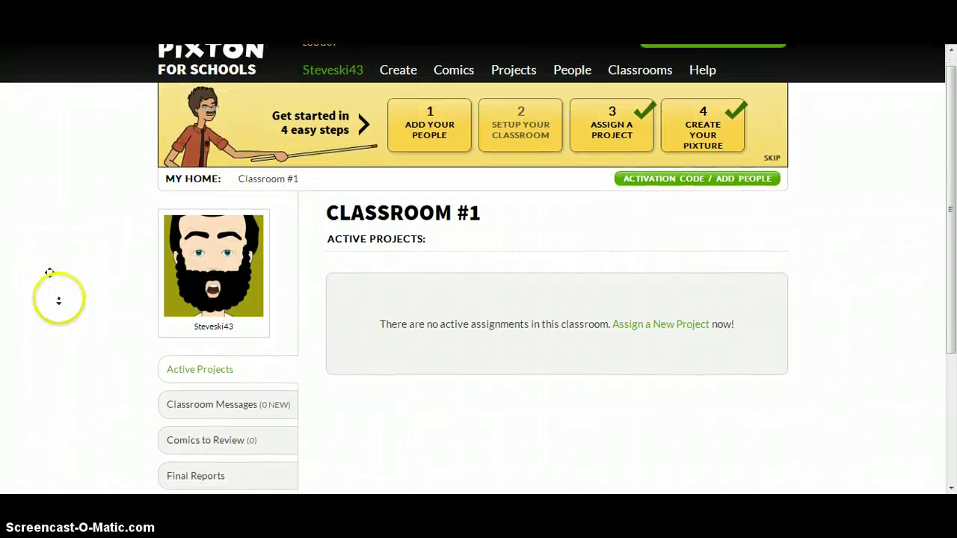
pyautogui.click(61, 302)
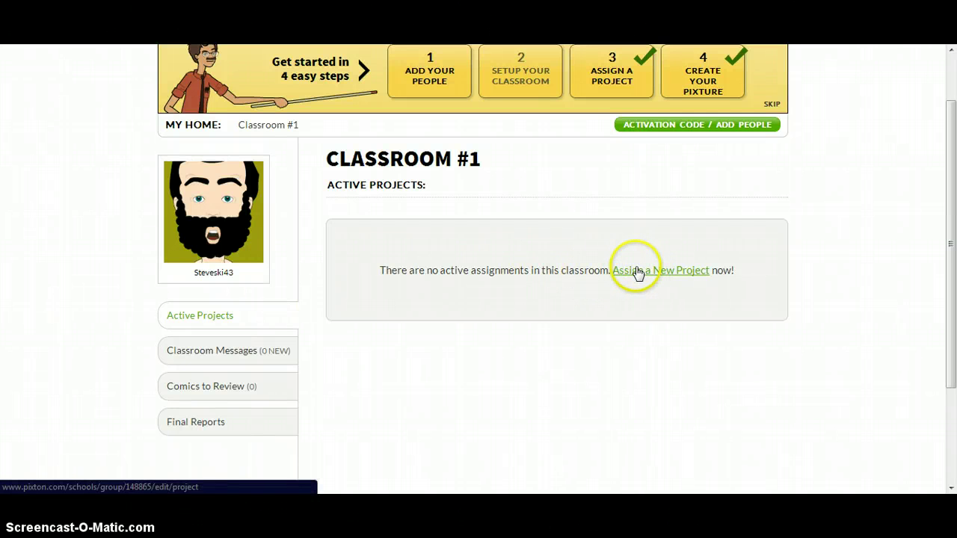
# Step: Reload the active projects of Classroom #1 and look over the list and the getting-started steps
pyautogui.click(228, 326)
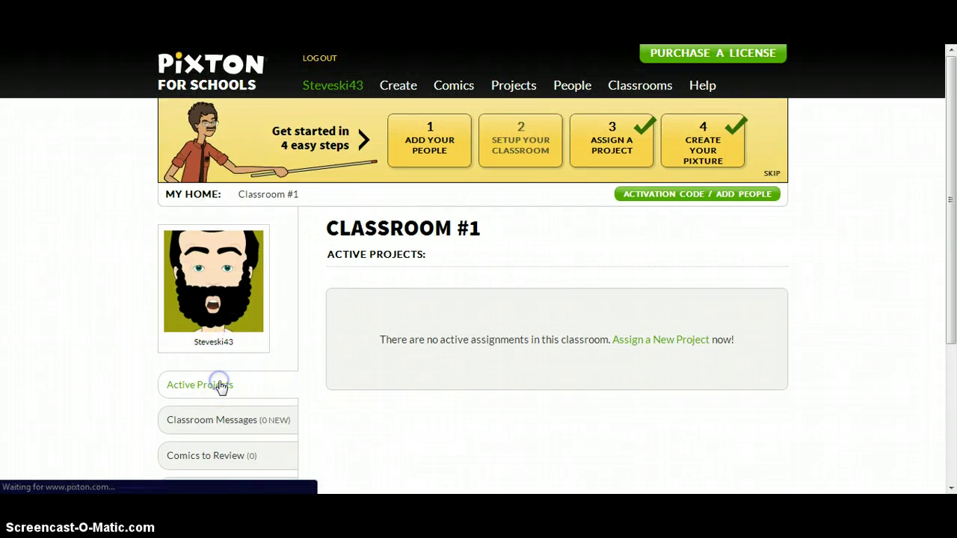
pyautogui.middleClick(96, 377)
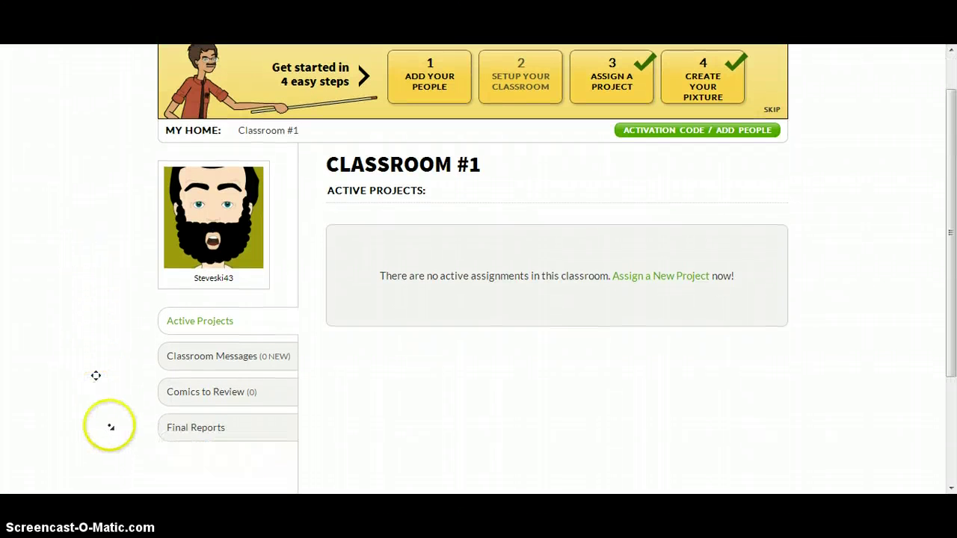
pyautogui.click(229, 323)
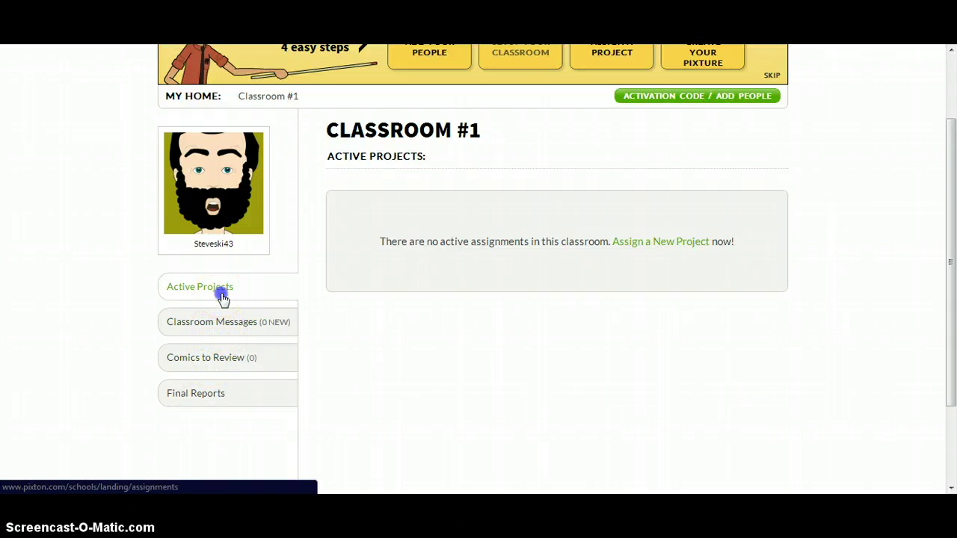
pyautogui.click(222, 297)
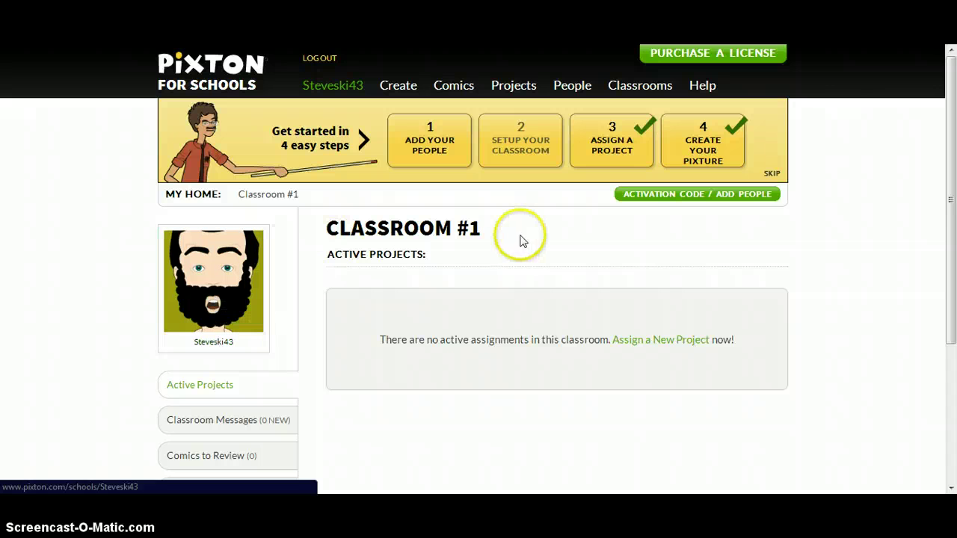
pyautogui.scroll(-2, 520, 236)
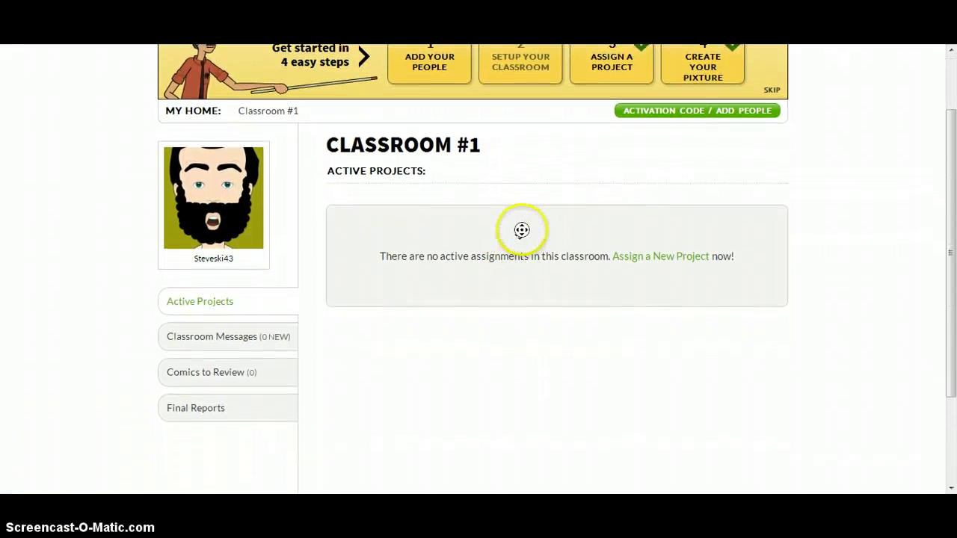
pyautogui.scroll(2, 521, 204)
pyautogui.scroll(1, 521, 217)
pyautogui.click(522, 209)
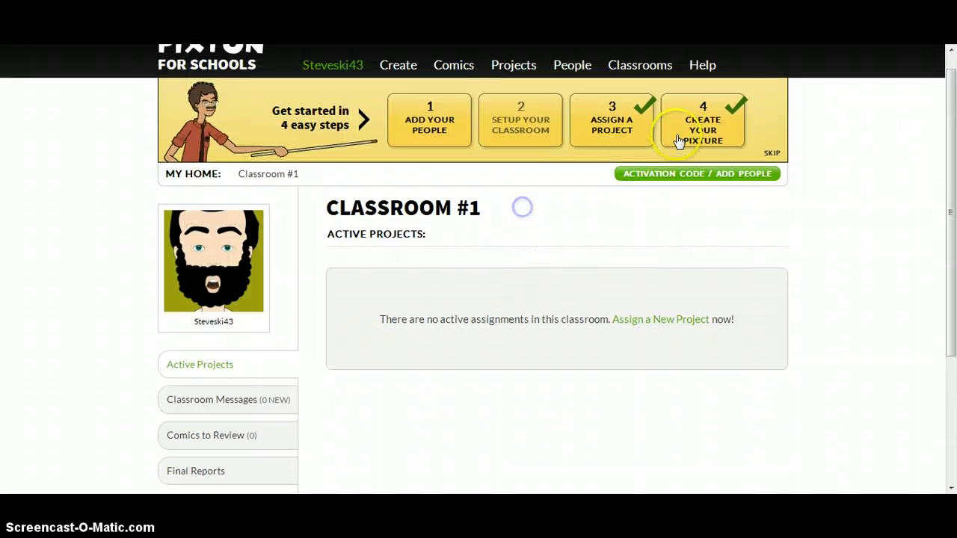
# Step: Go to the assigned Civil War Comic project and open it for editing
pyautogui.click(596, 134)
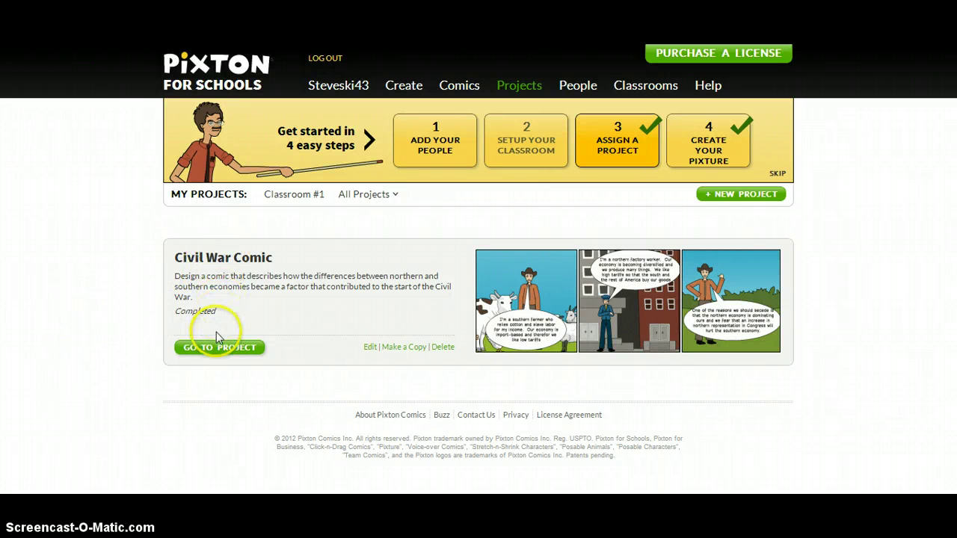
pyautogui.click(224, 356)
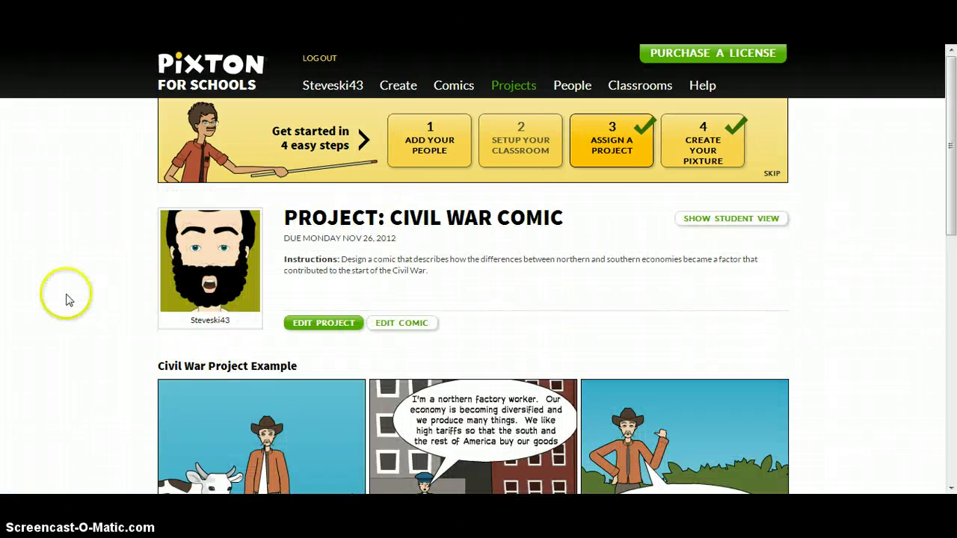
pyautogui.scroll(-2, 66, 294)
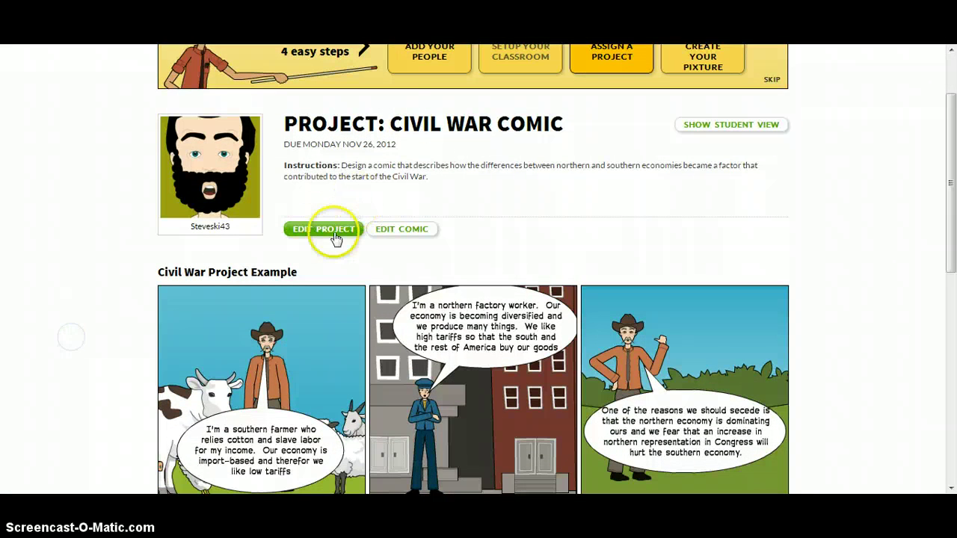
pyautogui.click(336, 238)
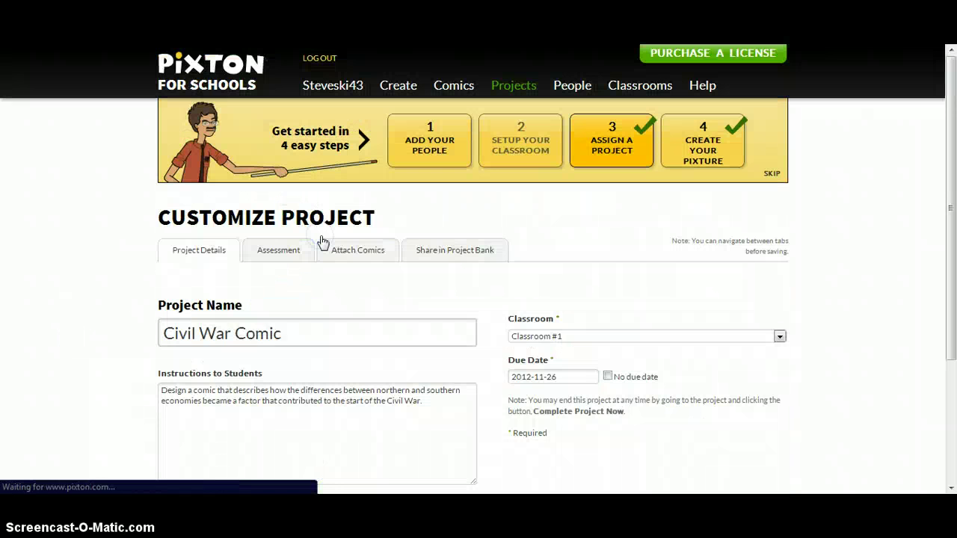
# Step: Set the Civil War Comic project to have no due date
pyautogui.middleClick(112, 284)
pyautogui.scroll(-3, 114, 293)
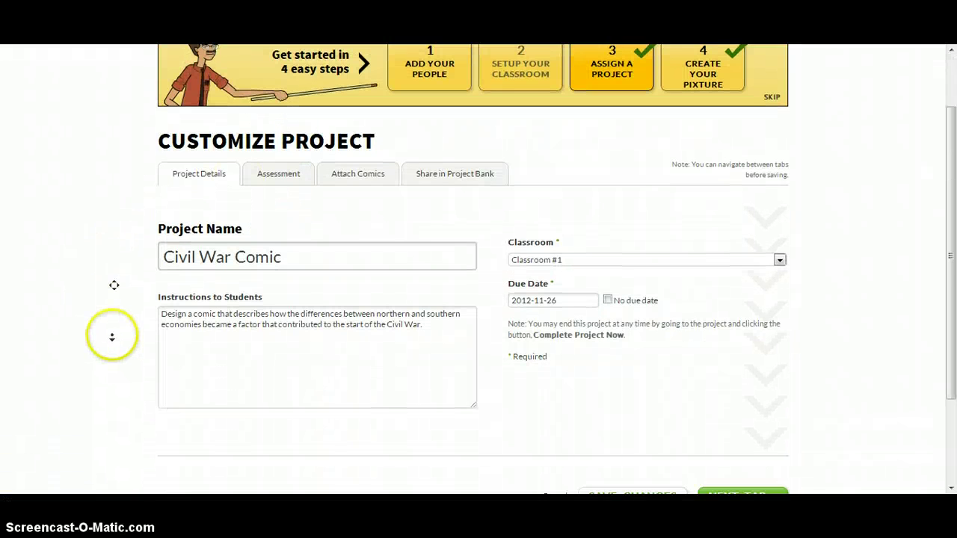
pyautogui.click(113, 302)
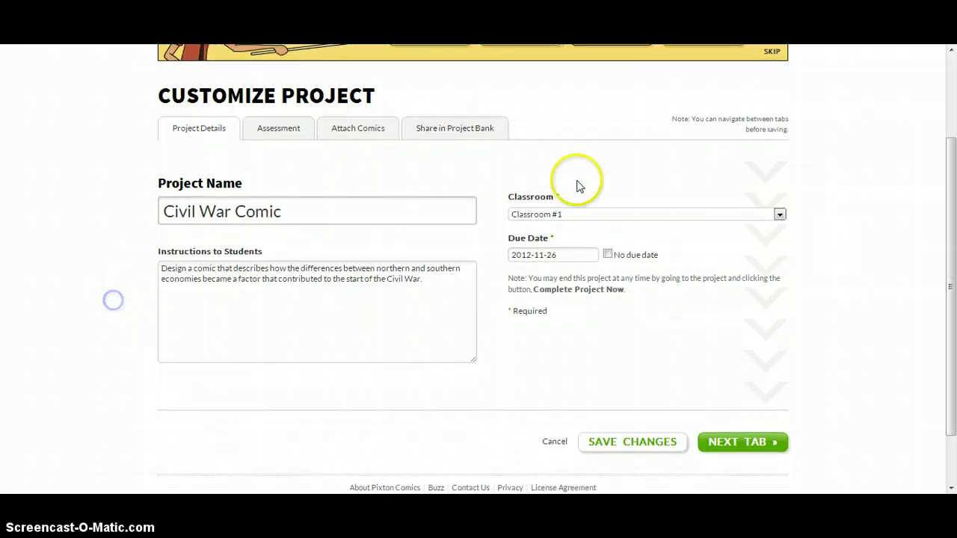
pyautogui.click(571, 255)
pyautogui.click(608, 255)
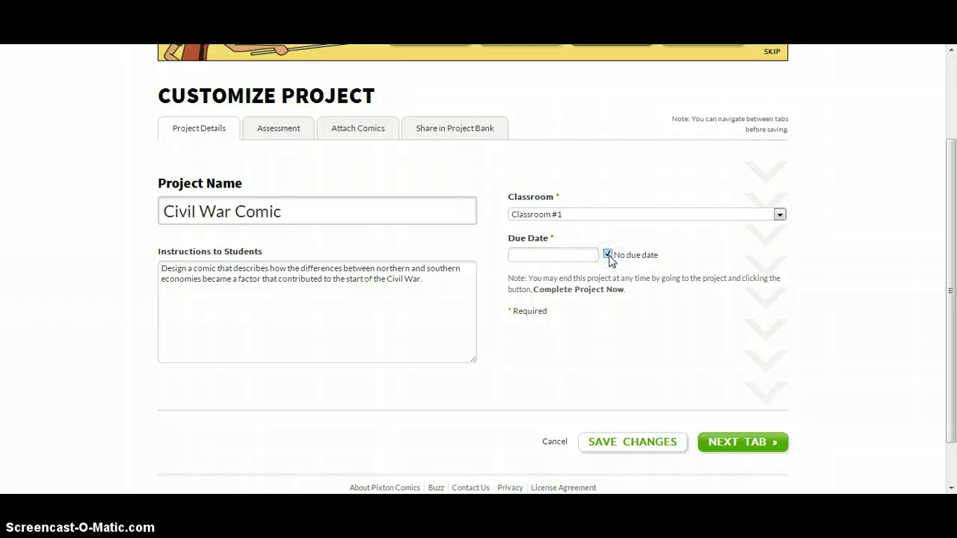
# Step: Review the project's assessment rubric, attached comics and Project Bank sharing options, and save the project changes
pyautogui.click(288, 136)
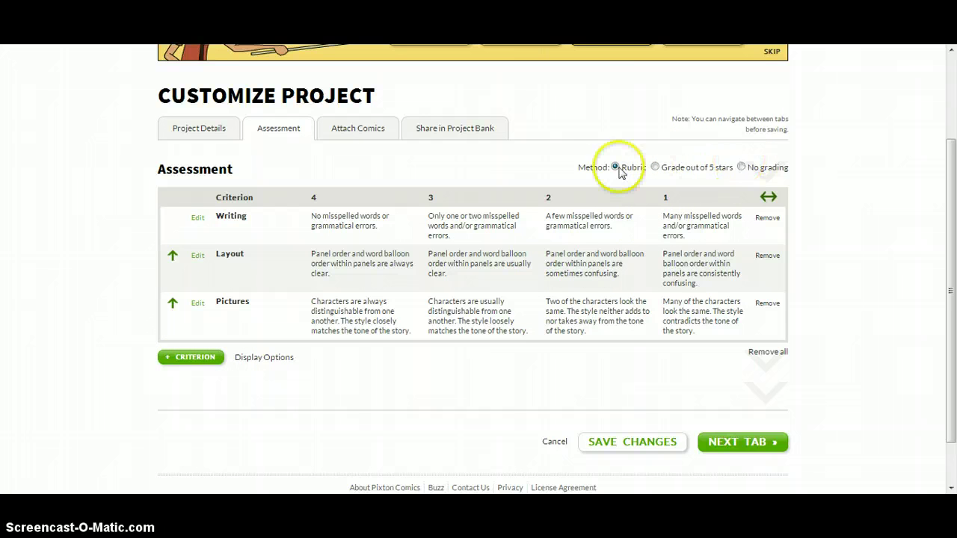
pyautogui.click(353, 128)
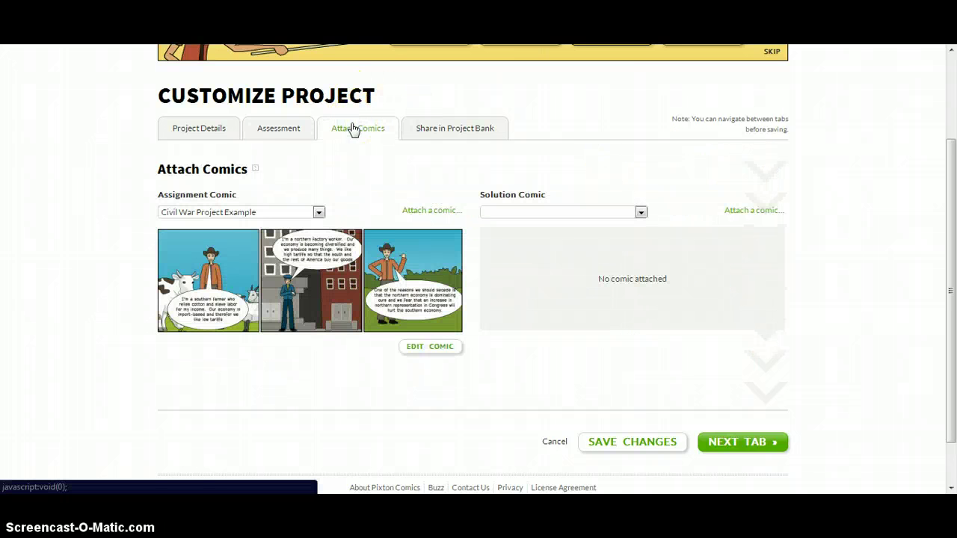
pyautogui.click(451, 129)
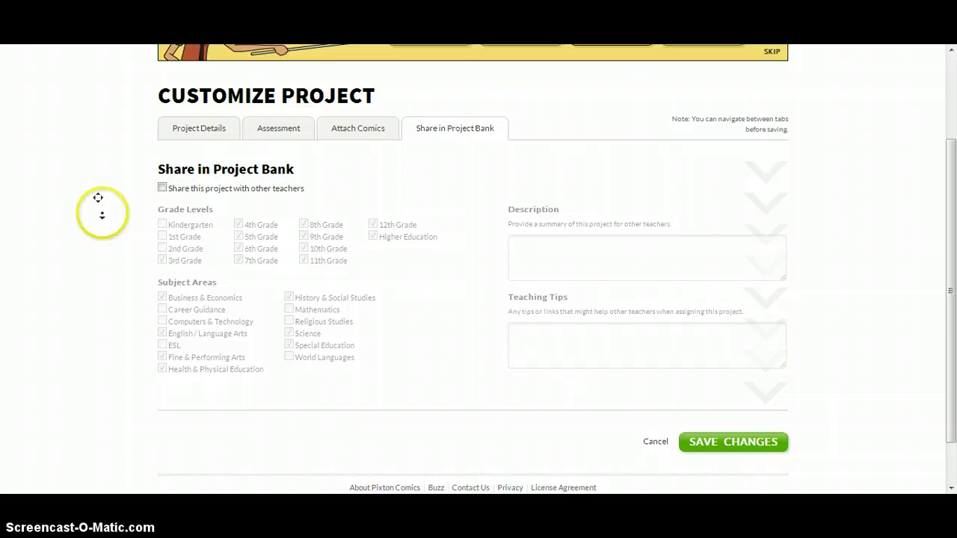
pyautogui.scroll(-2, 105, 224)
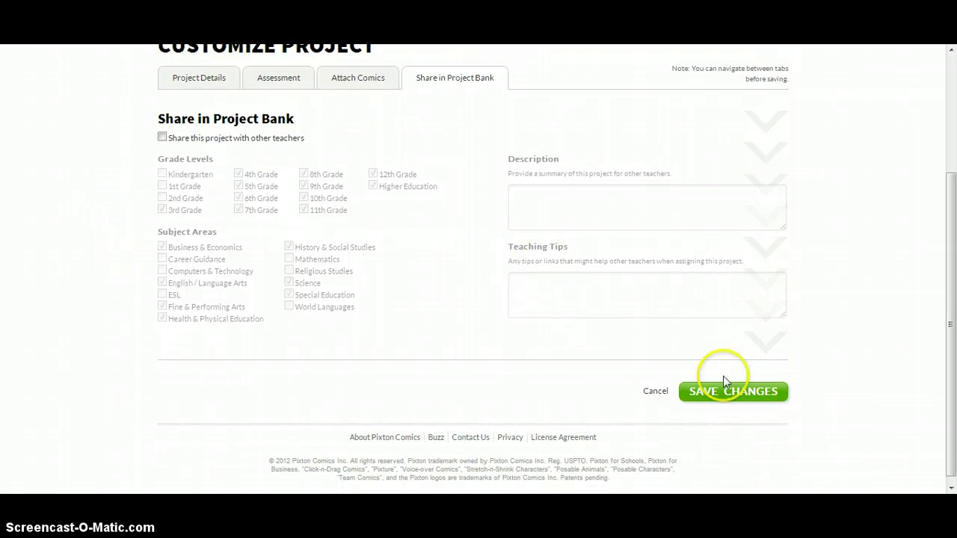
pyautogui.click(720, 398)
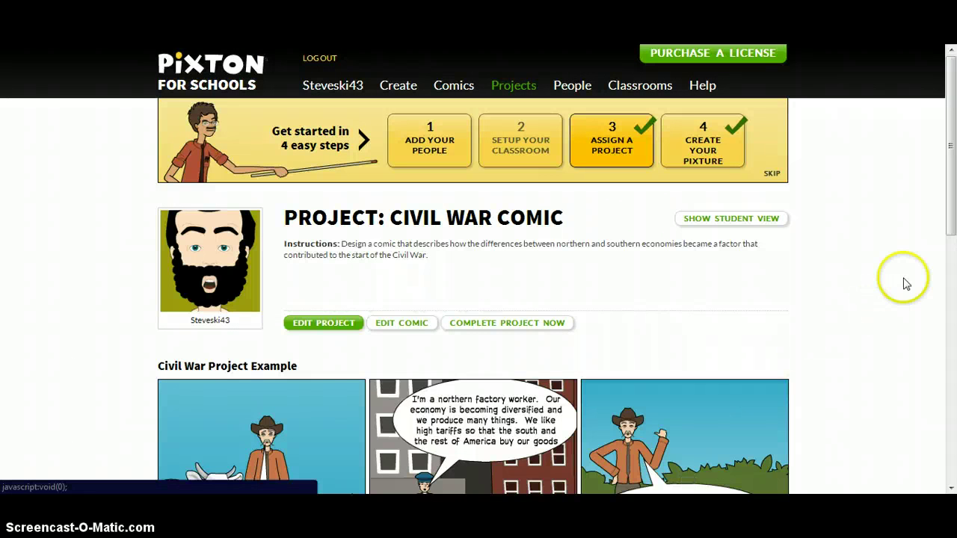
# Step: Switch the Civil War Comic project page to the student view and look over its instructions
pyautogui.middleClick(879, 205)
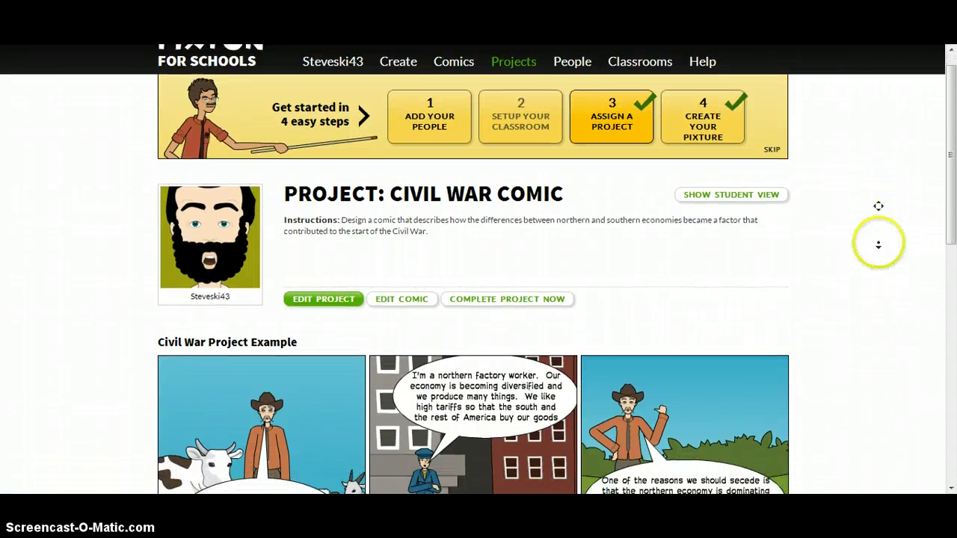
pyautogui.middleClick(879, 244)
pyautogui.click(743, 184)
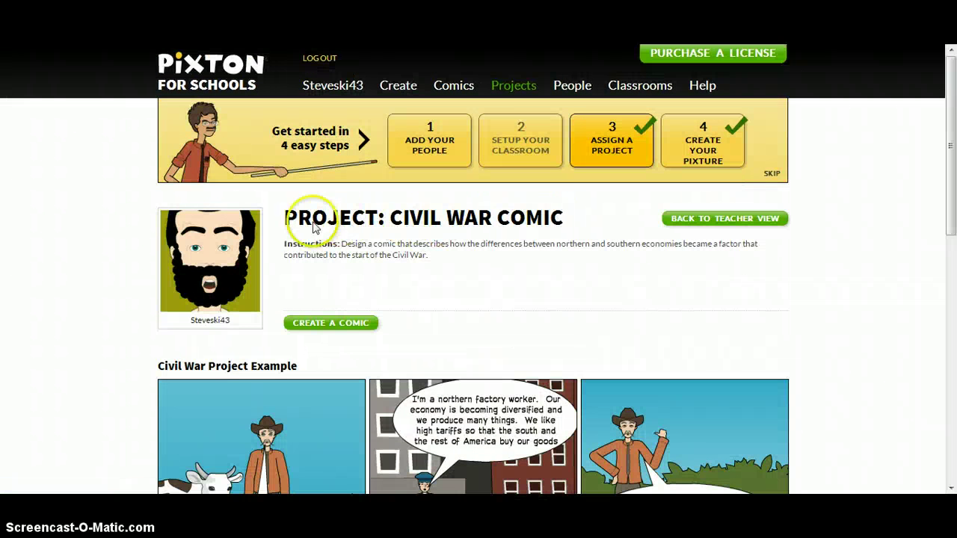
pyautogui.scroll(-2, 40, 244)
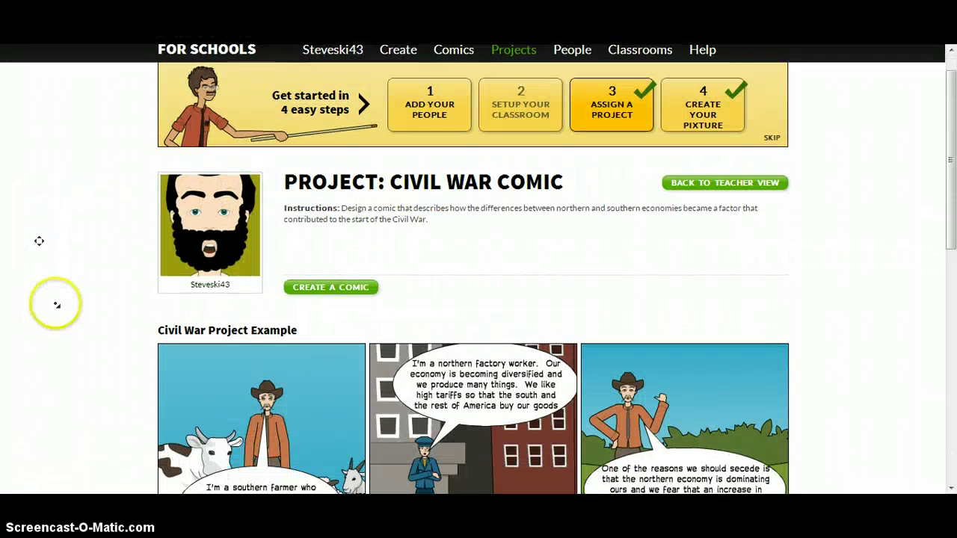
pyautogui.middleClick(55, 304)
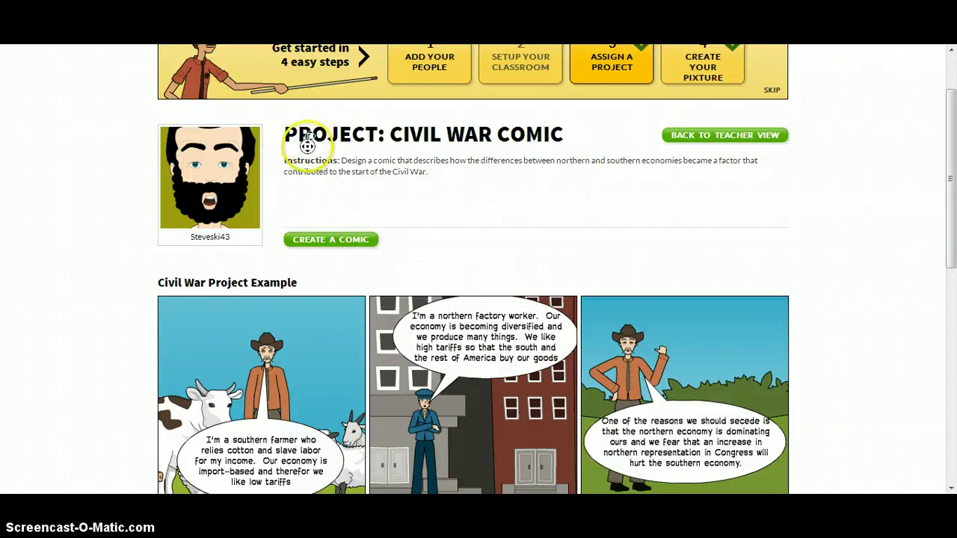
# Step: Examine the Civil War Project Example comic and the grading rubric as students see them
pyautogui.scroll(-1, 307, 145)
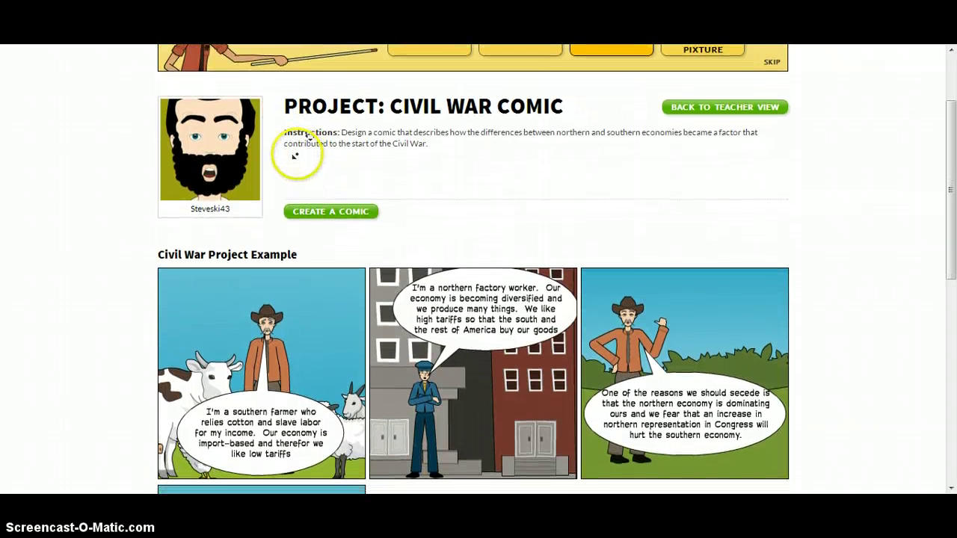
pyautogui.scroll(-1, 296, 154)
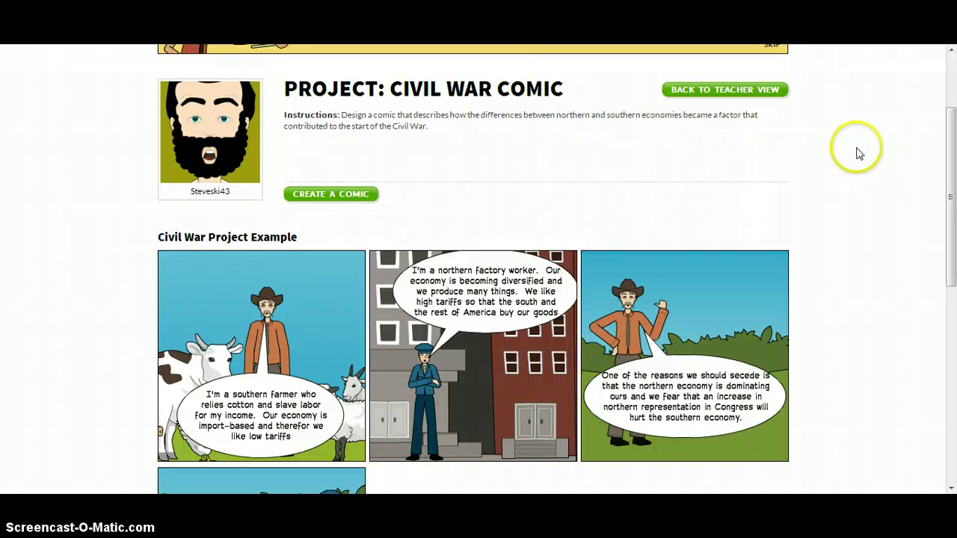
pyautogui.scroll(-3, 857, 155)
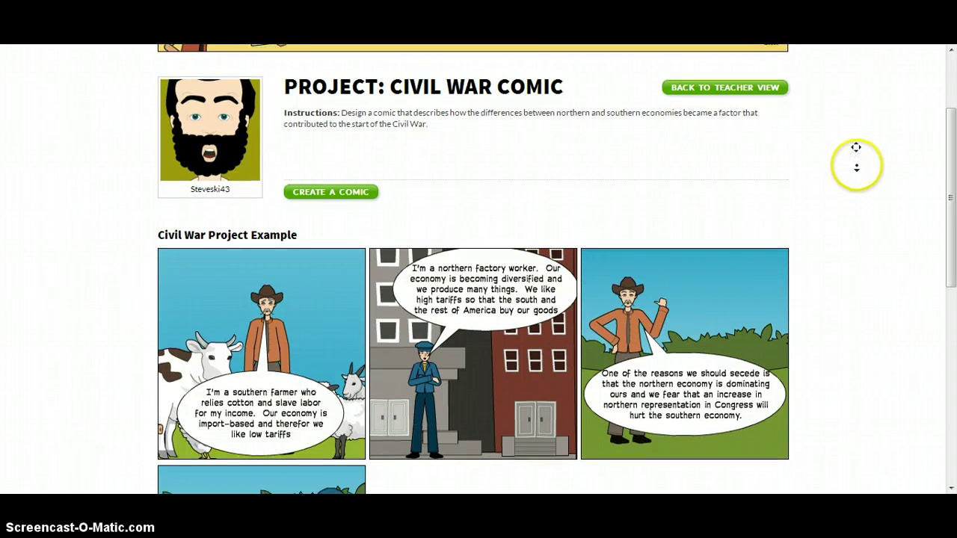
pyautogui.scroll(-5, 856, 200)
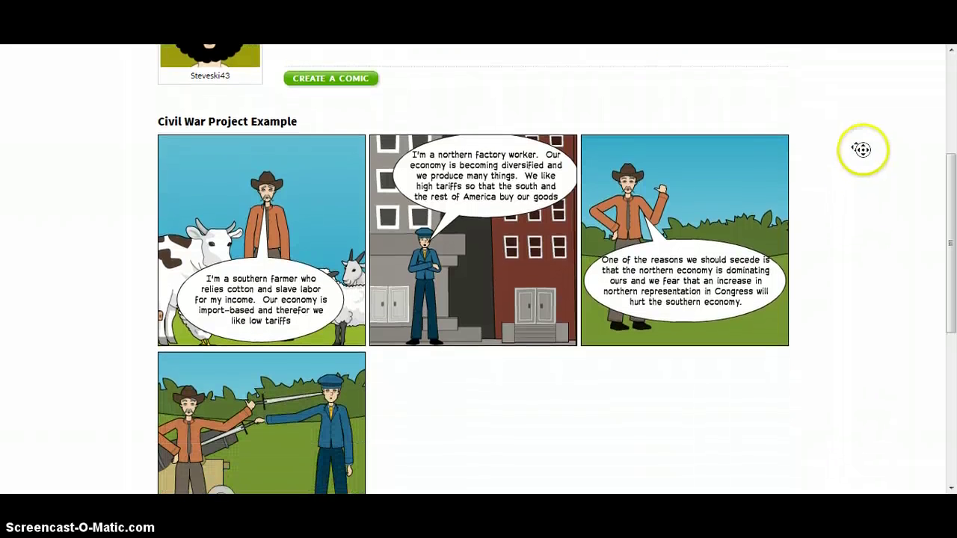
pyautogui.scroll(-5, 867, 170)
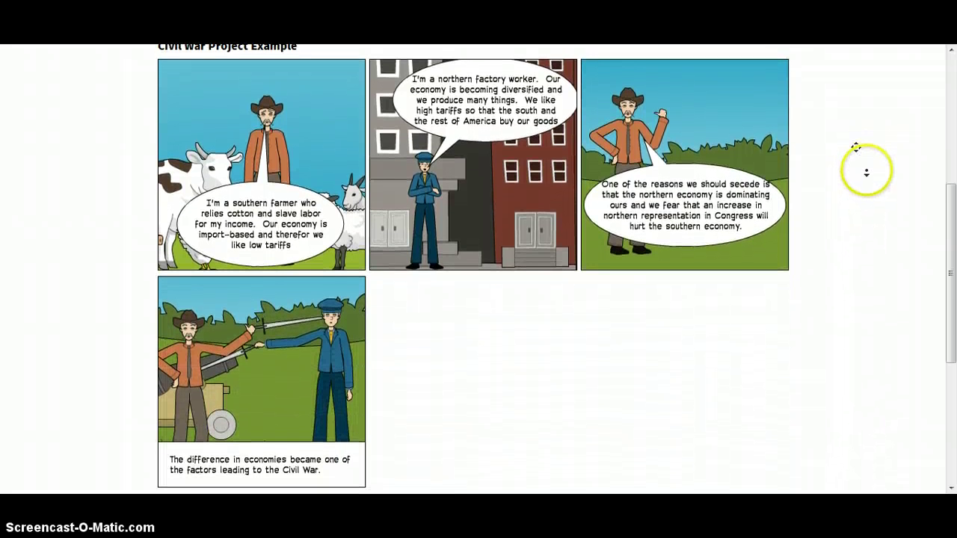
pyautogui.scroll(-5, 872, 218)
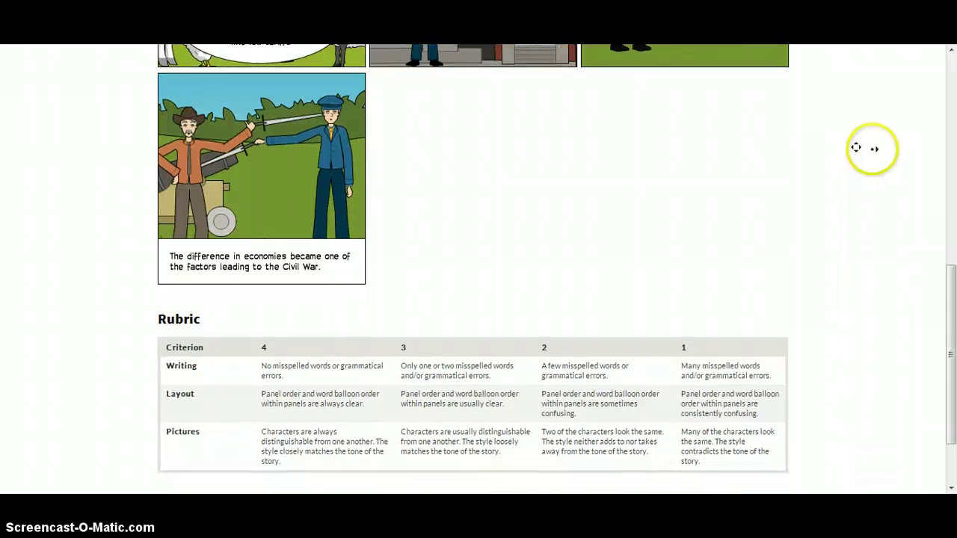
pyautogui.scroll(1, 872, 96)
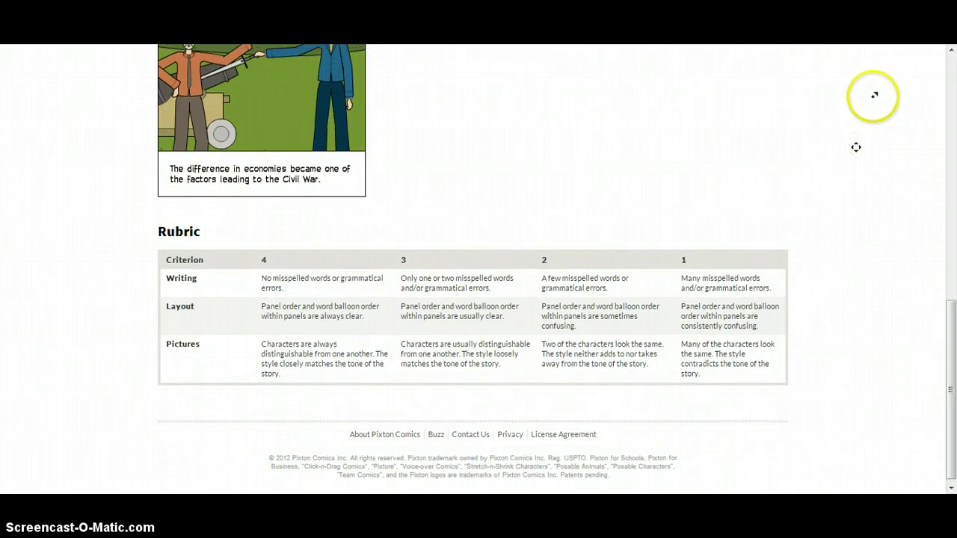
pyautogui.click(865, 184)
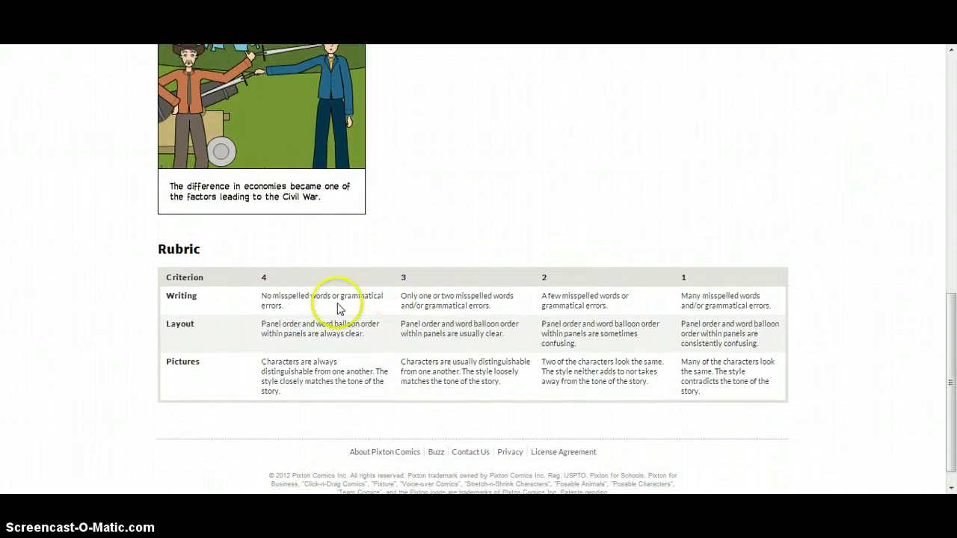
pyautogui.middleClick(727, 280)
pyautogui.scroll(10, 727, 224)
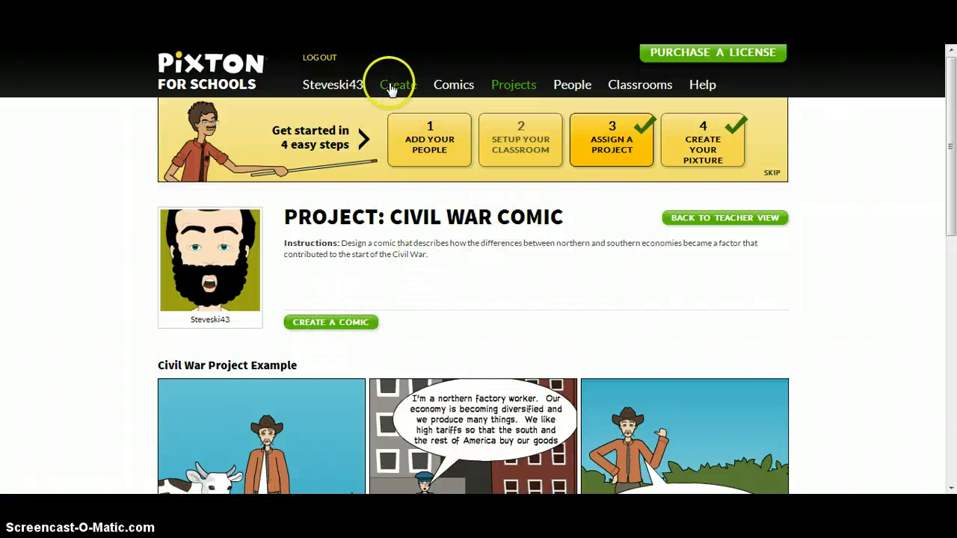
# Step: Return to the Classroom #1 home page and look over the active Civil War Comic project
pyautogui.moveTo(329, 88)
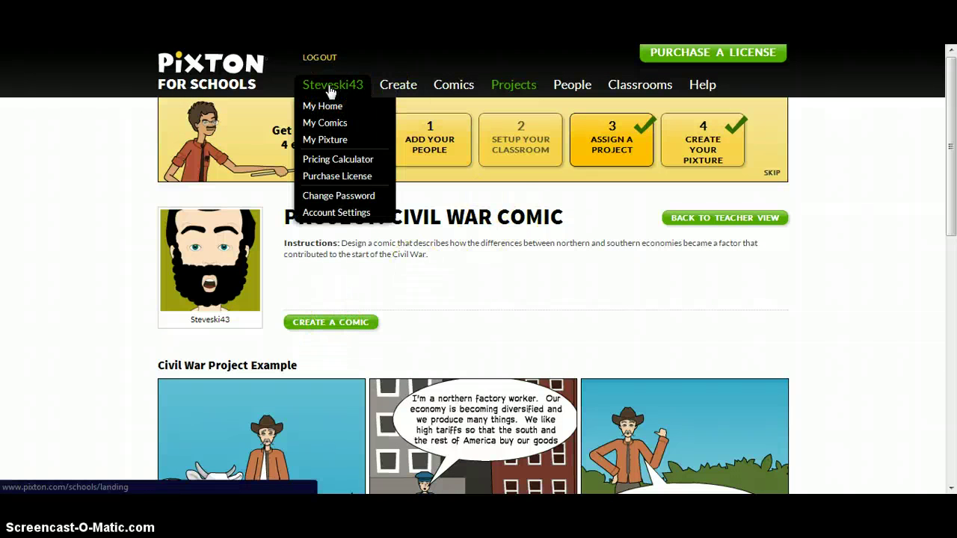
pyautogui.click(208, 71)
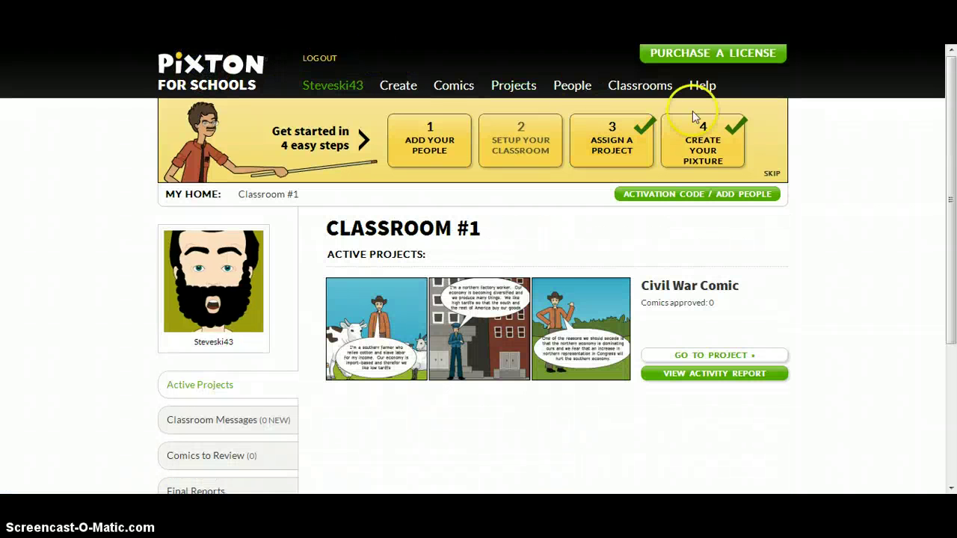
pyautogui.scroll(-4, 866, 196)
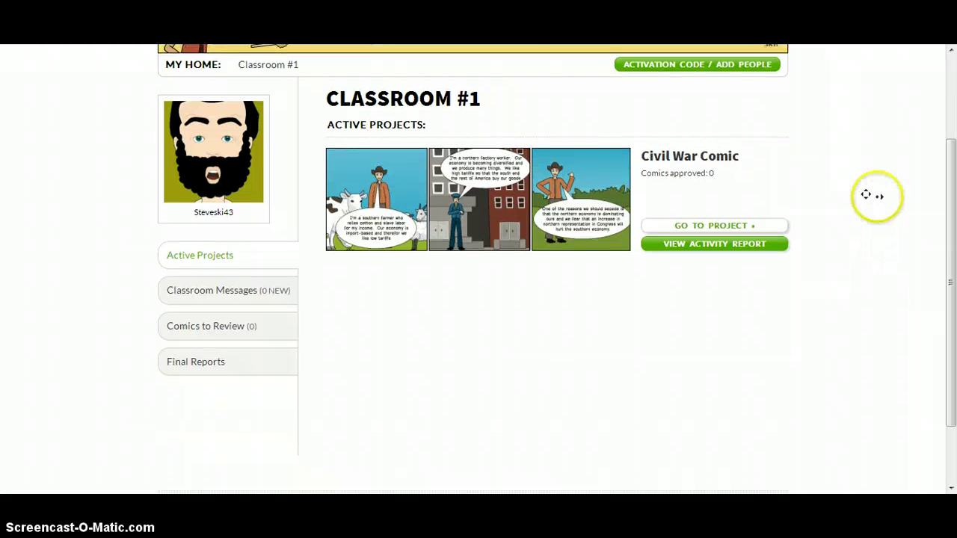
pyautogui.scroll(6, 885, 149)
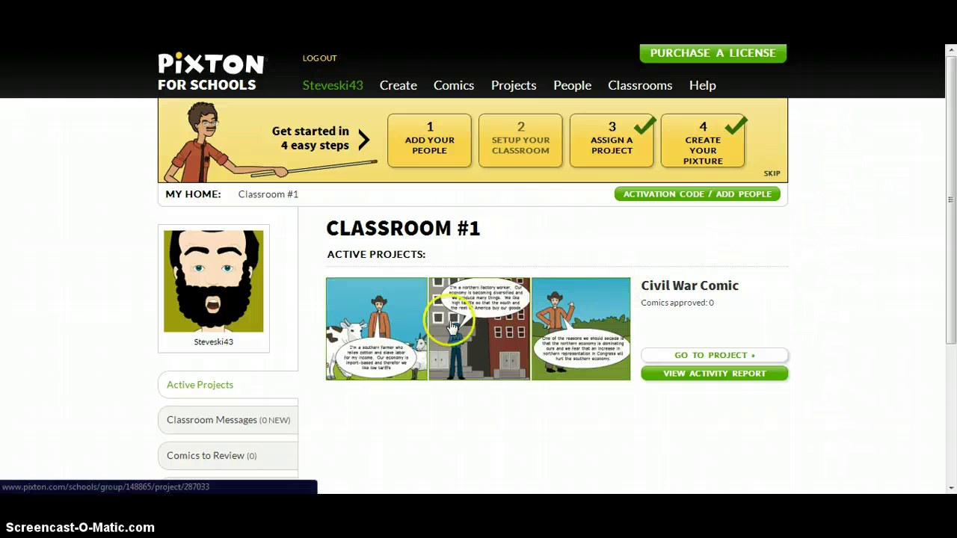
pyautogui.middleClick(17, 330)
pyautogui.click(45, 347)
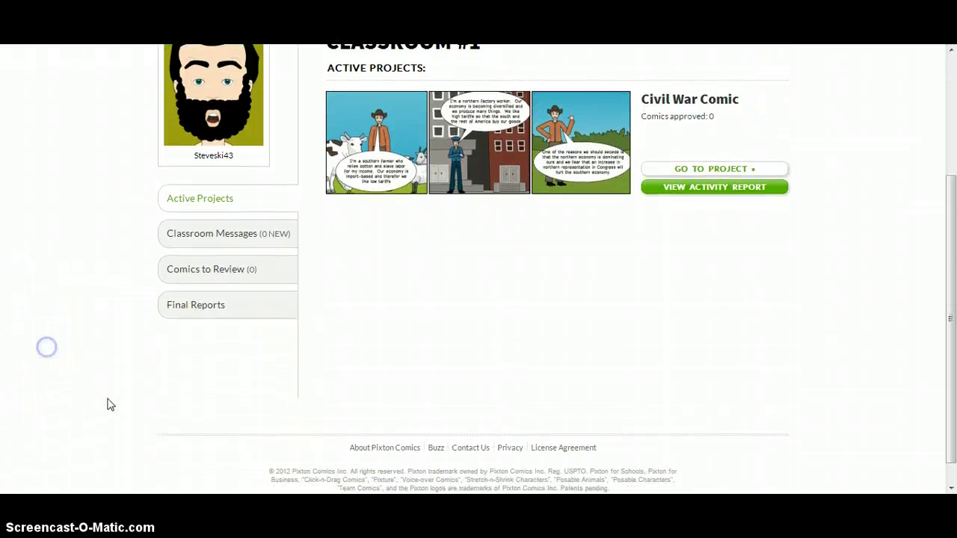